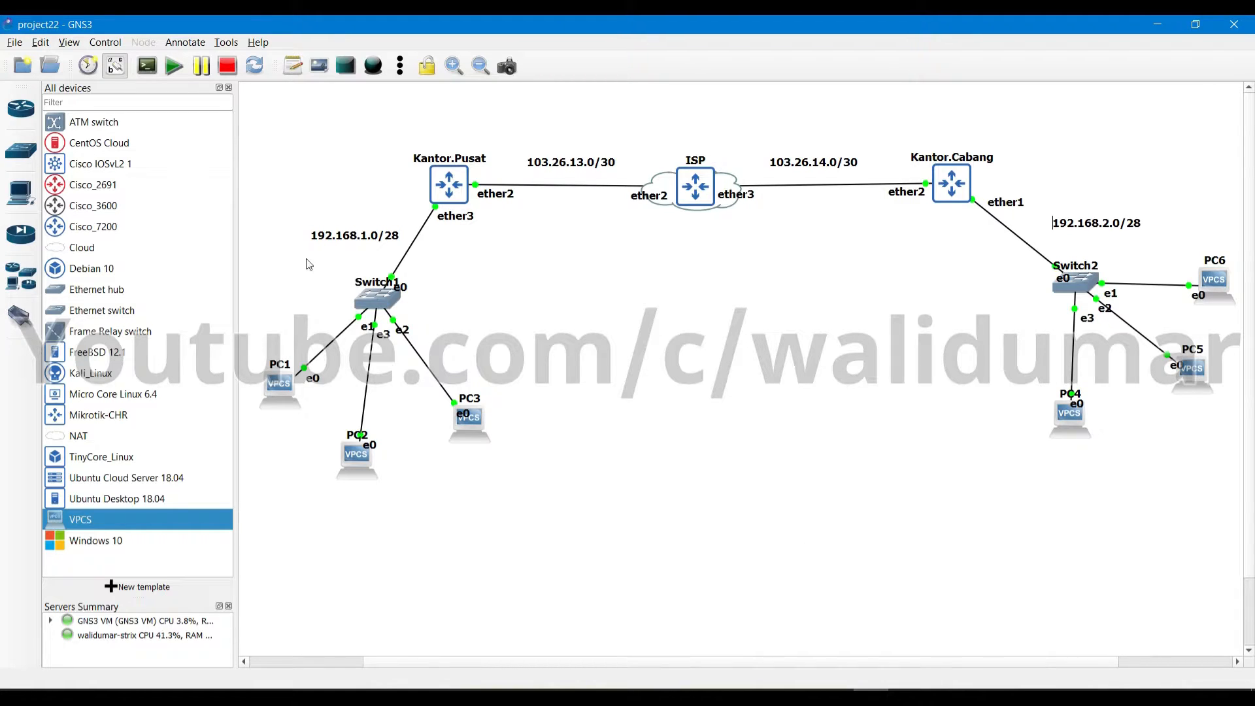
Box-select PC1, PC2, PC3 and Switch1, then drag Kantor.Cabang slightly lower on the canvas
drag(269, 196, 516, 518)
mouse_move(949, 191)
mouse_down()
mouse_move(1157, 388)
mouse_move(944, 198)
mouse_up()
Select each router in turn, clear the selection, and bring up Kantor.Pusat's Solar-PuTTY console
click(842, 271)
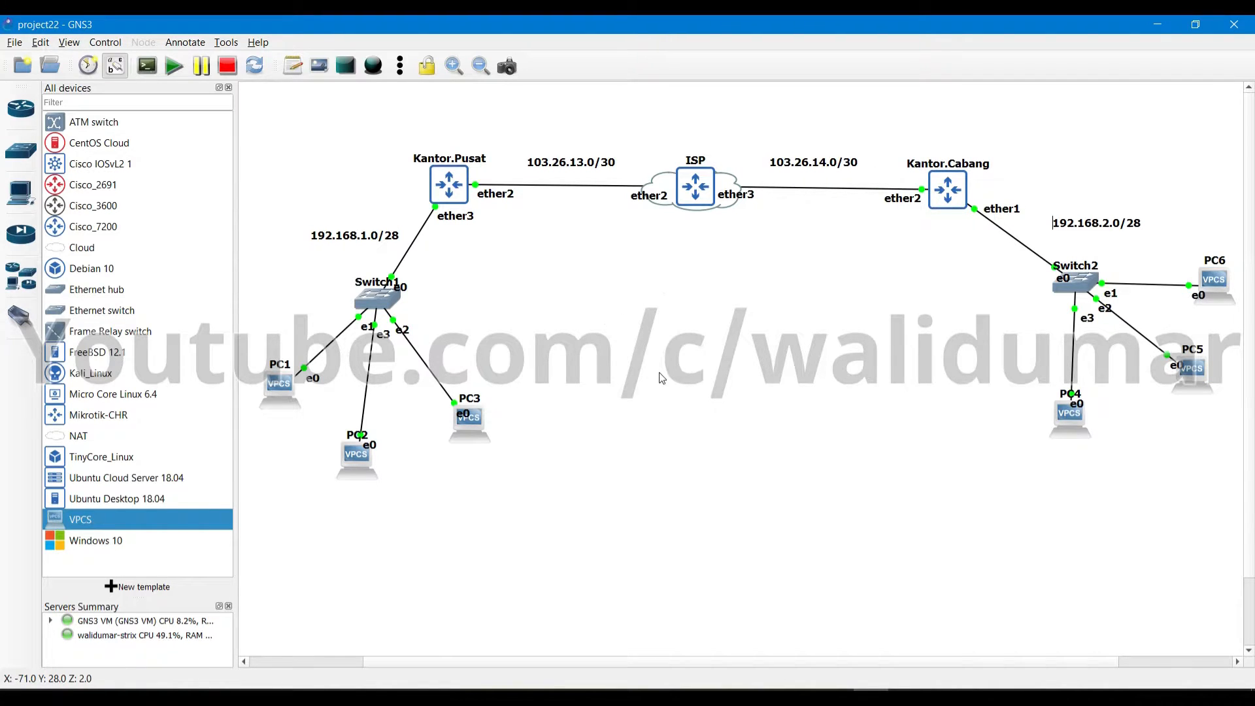
drag(612, 98, 766, 300)
drag(373, 131, 532, 272)
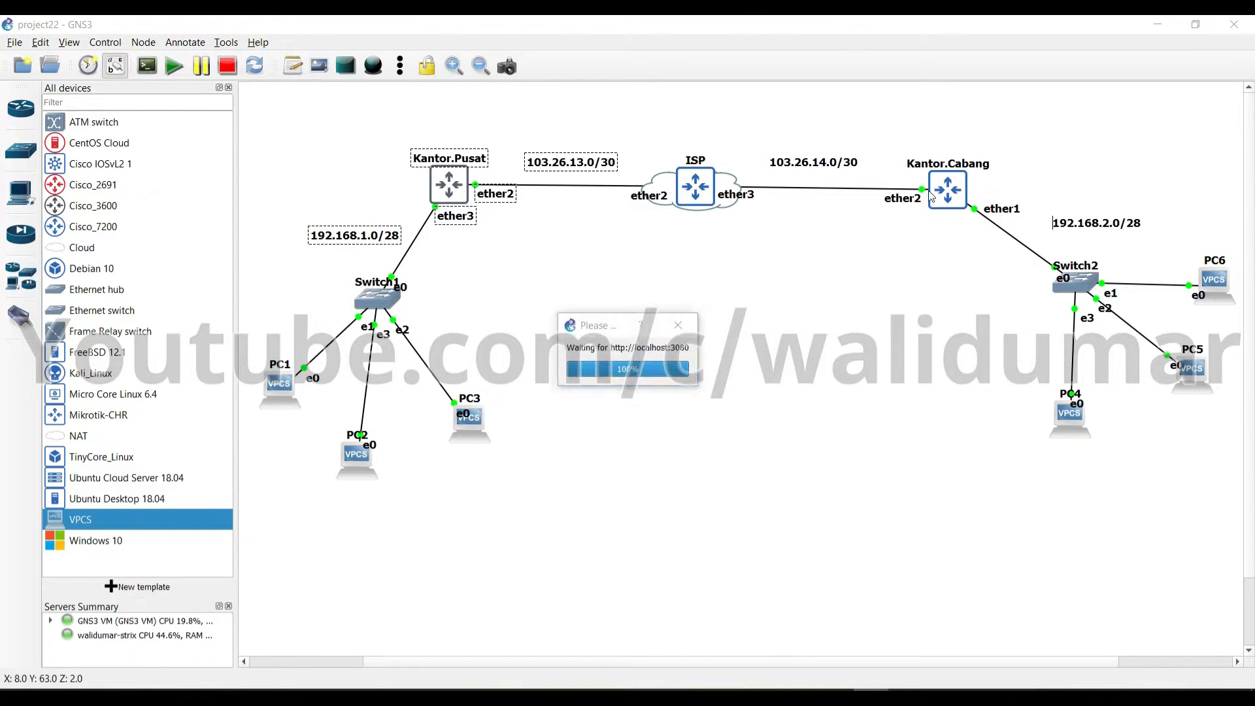
drag(854, 123, 984, 252)
click(952, 298)
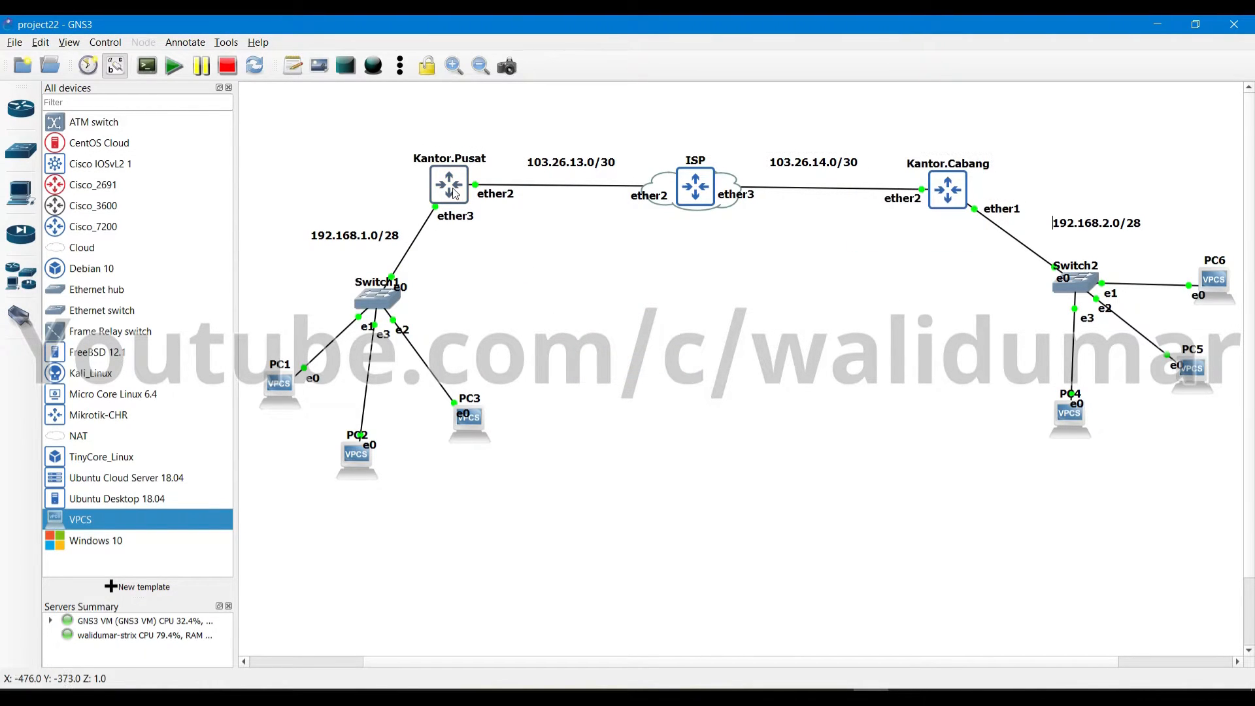
click(933, 682)
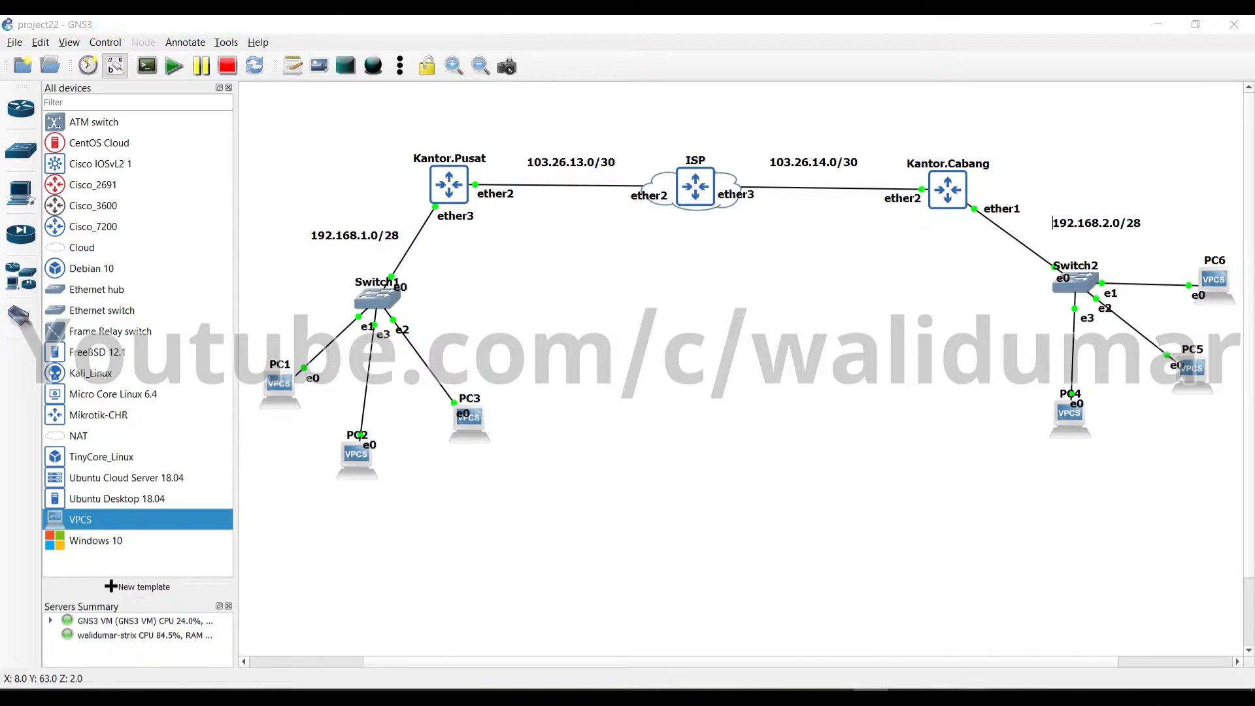
click(624, 349)
Log in to Kantor.Pusat with the default admin user and an empty password
text(admin)
key(Return)
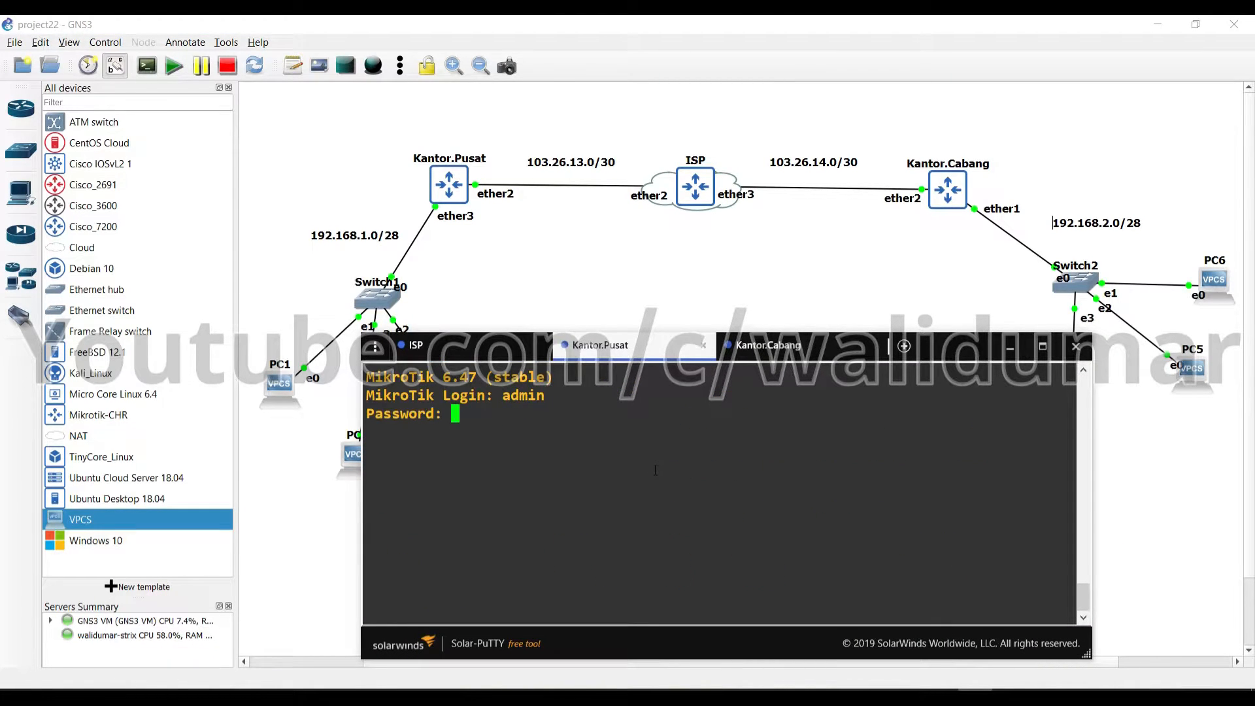
key(Return)
Add address 103.26.13.2/30 on ether2 and 192.168.1.1/28 on ether3
text(ip ad)
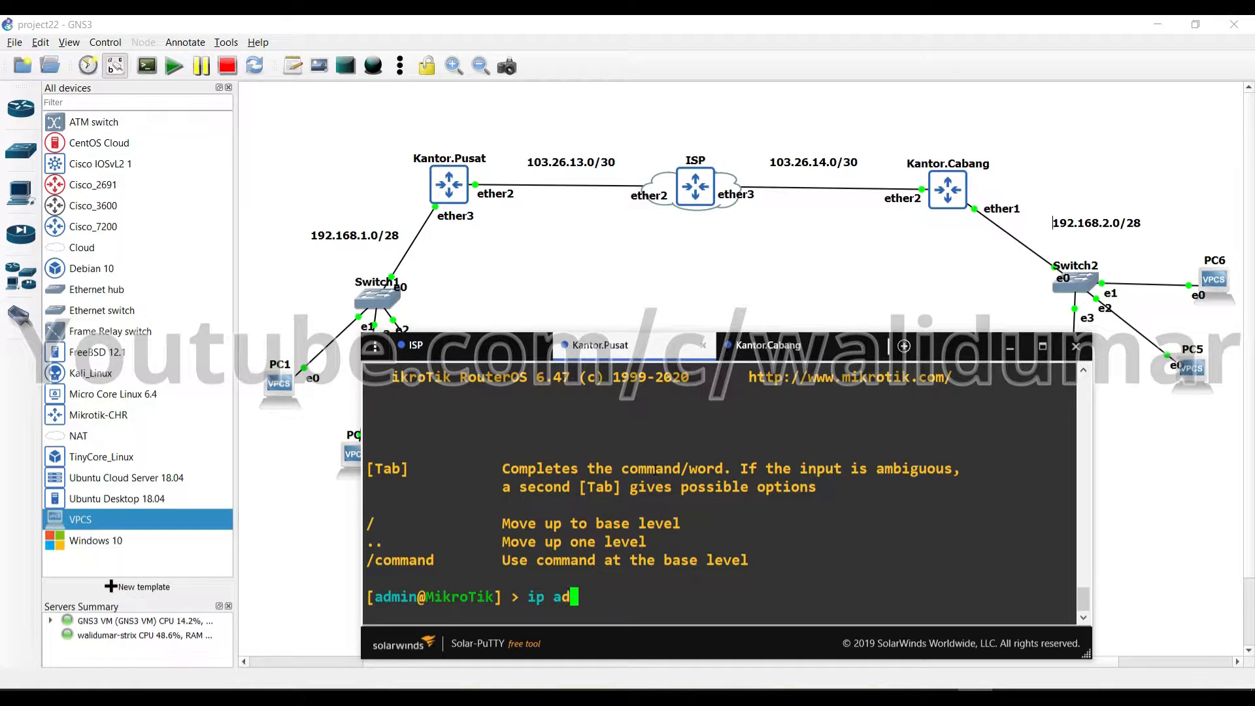
text(dress add address=103.26.)
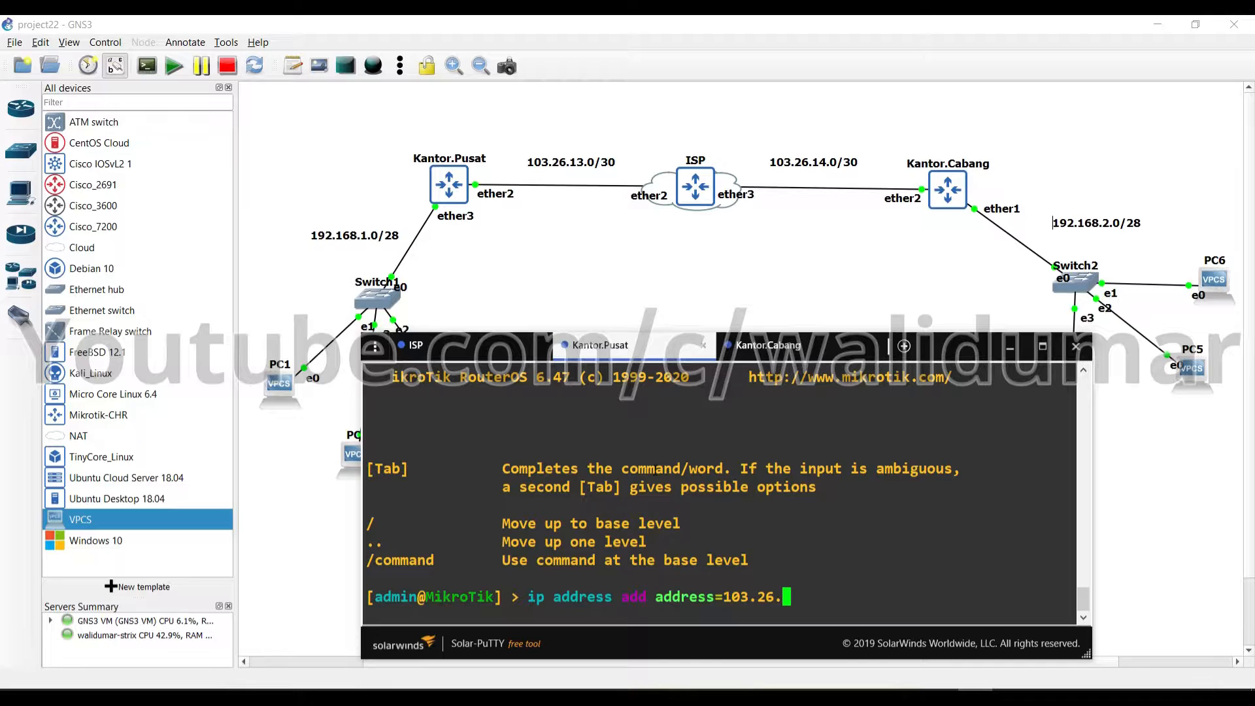
text(13.2/30 interface=ether2)
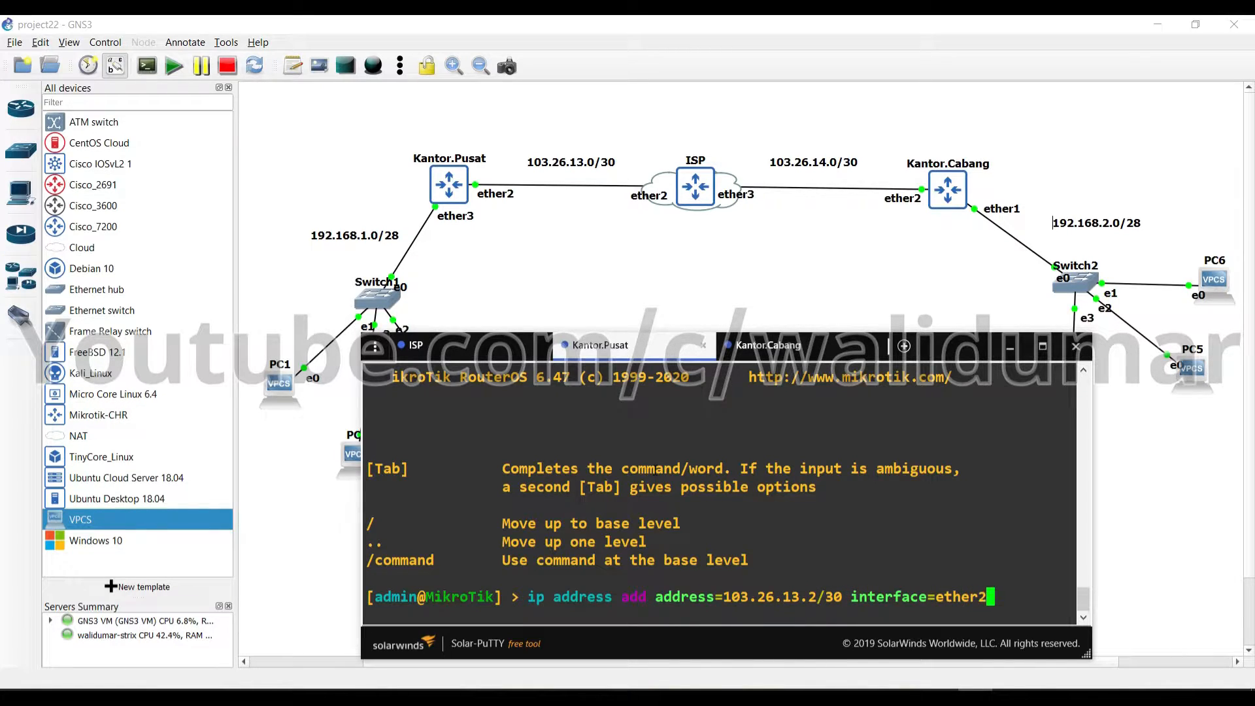
key(Return)
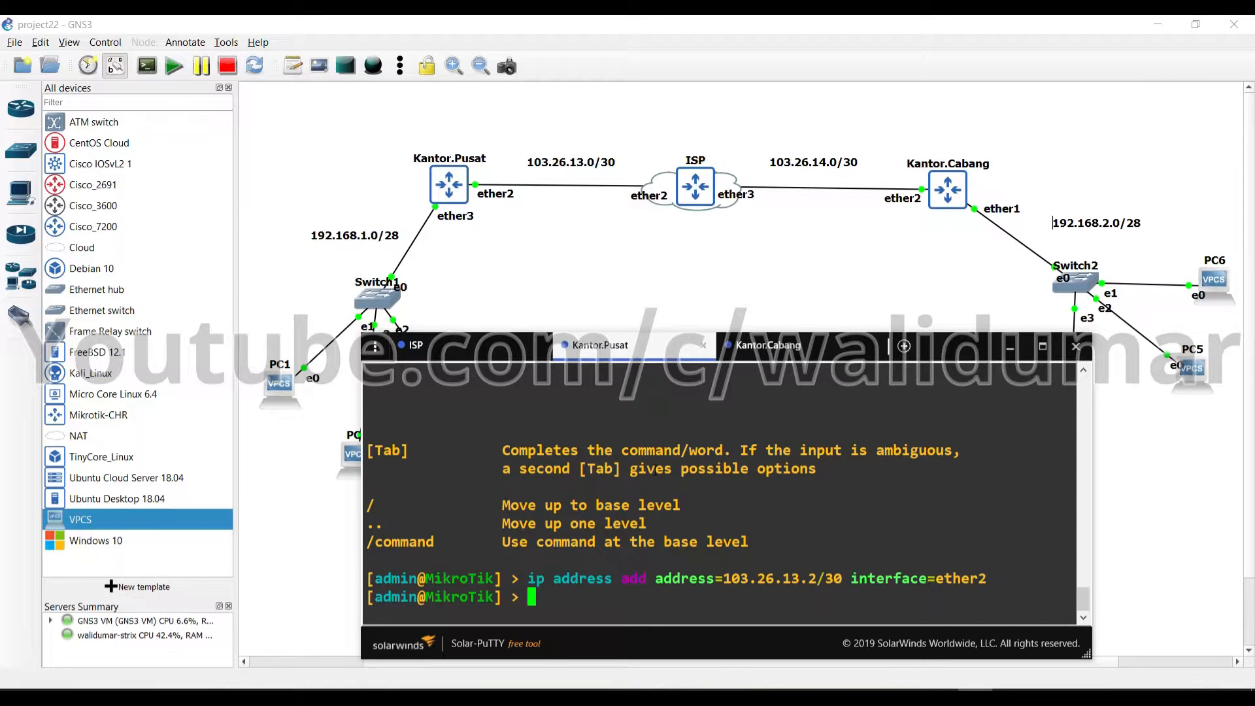
text(ip address add address=)
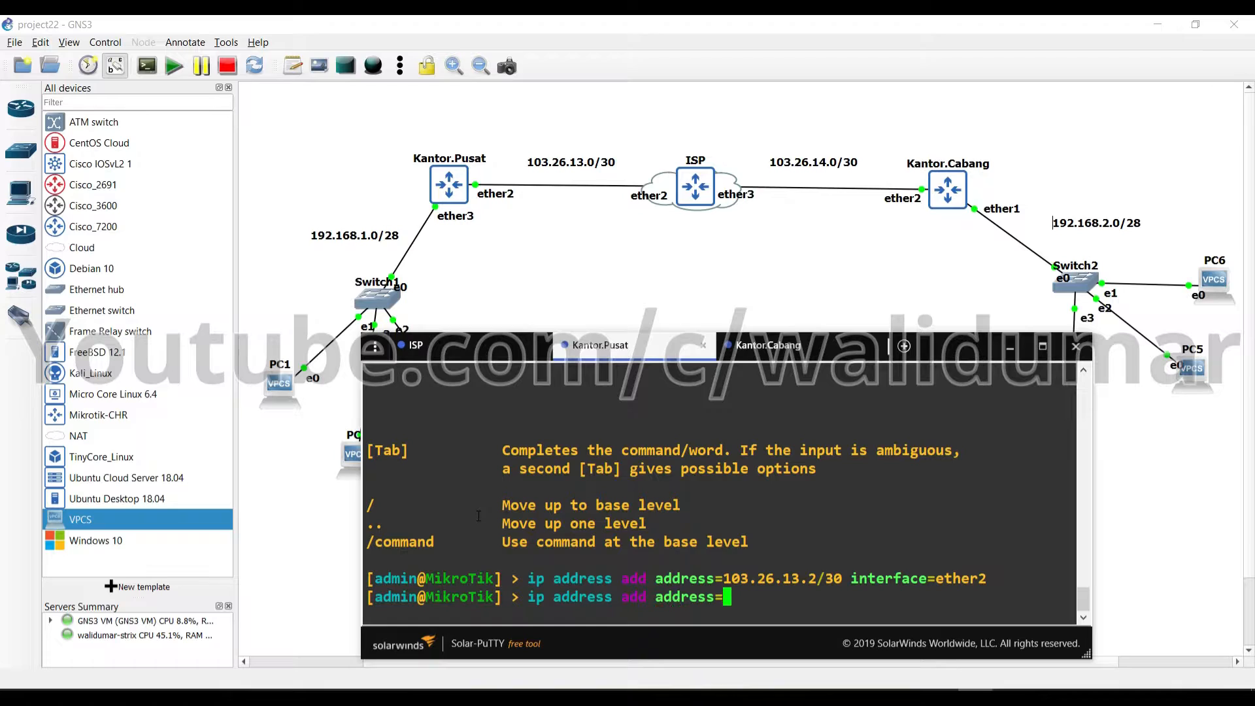
text(192.168.1.1/28 )
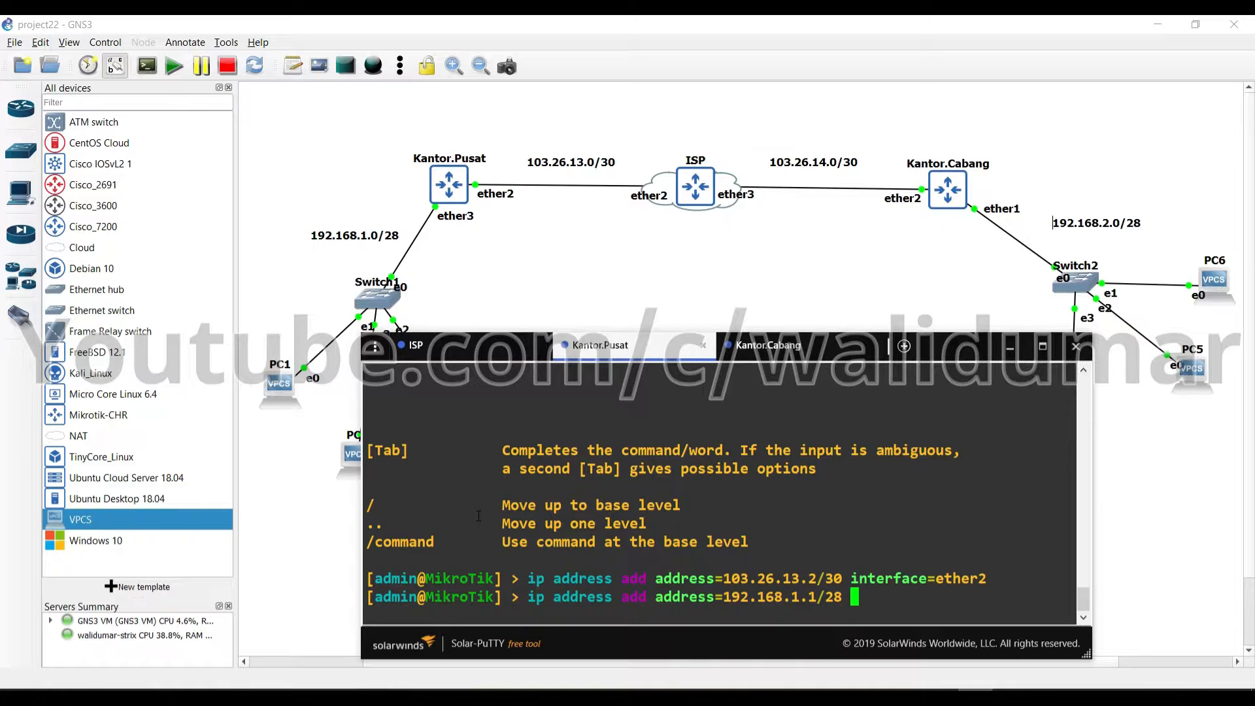
text(interface=ether3)
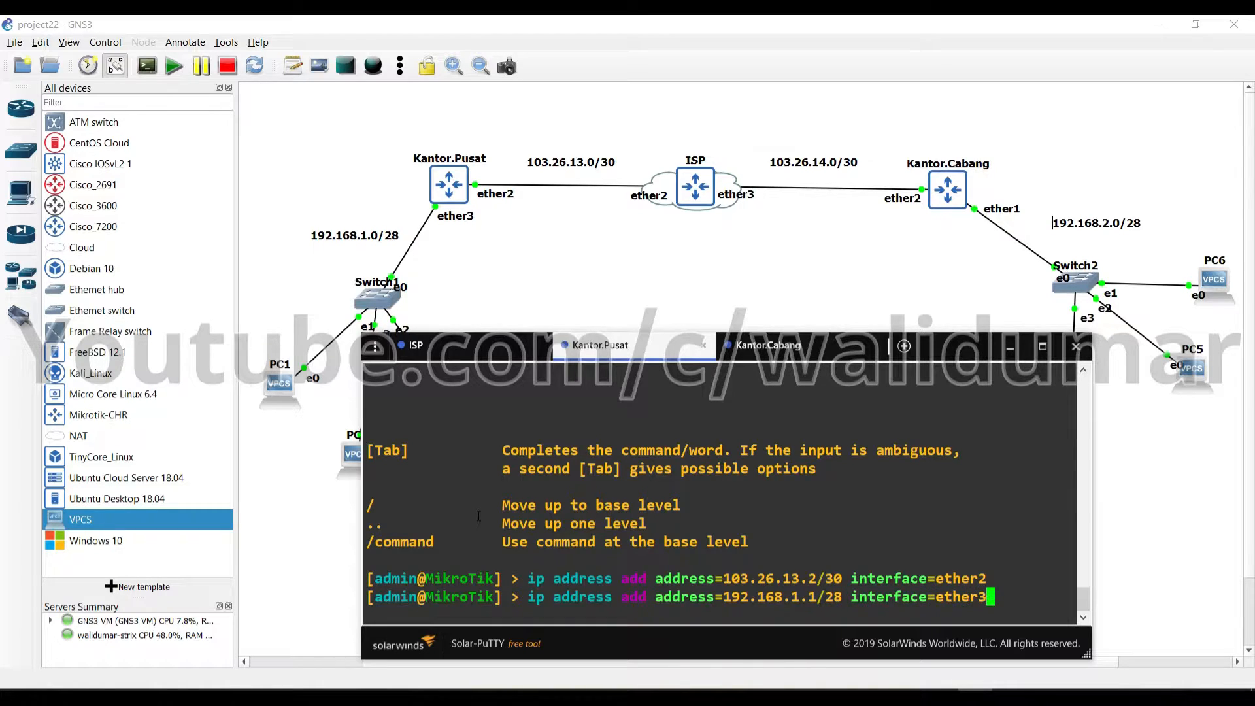
key(Return)
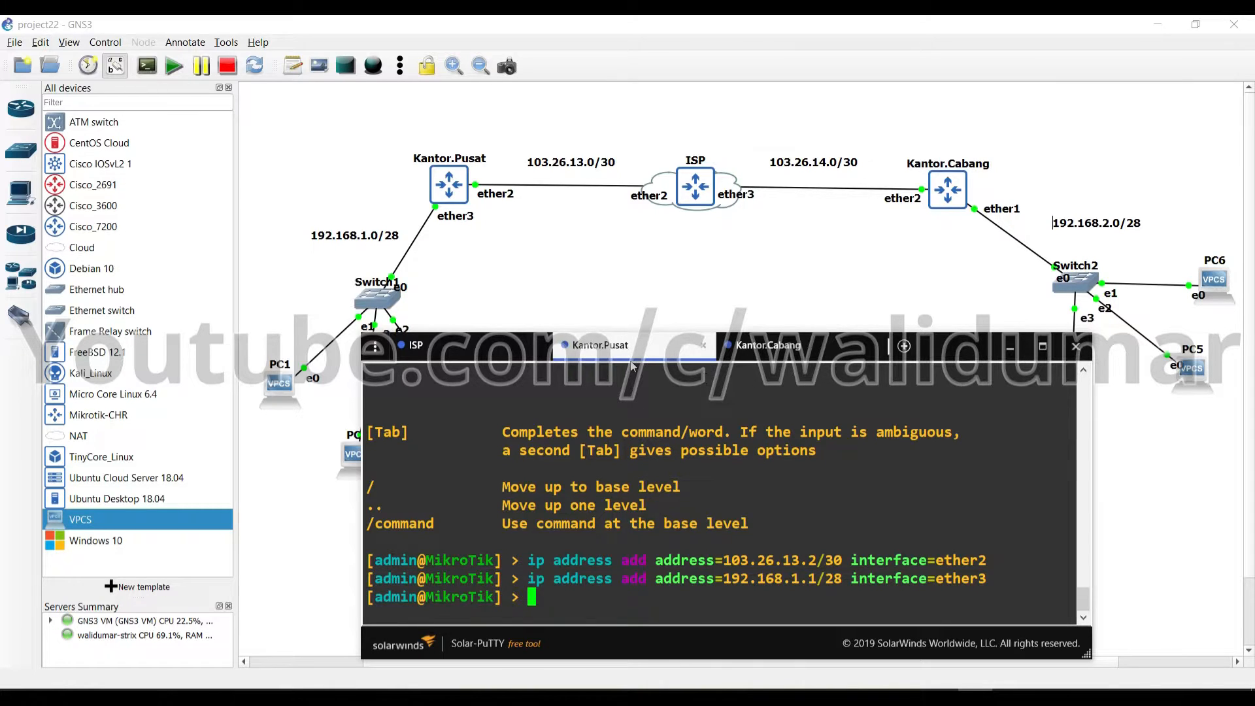
Switch to the Kantor.Cabang console and log in with the admin user
click(757, 353)
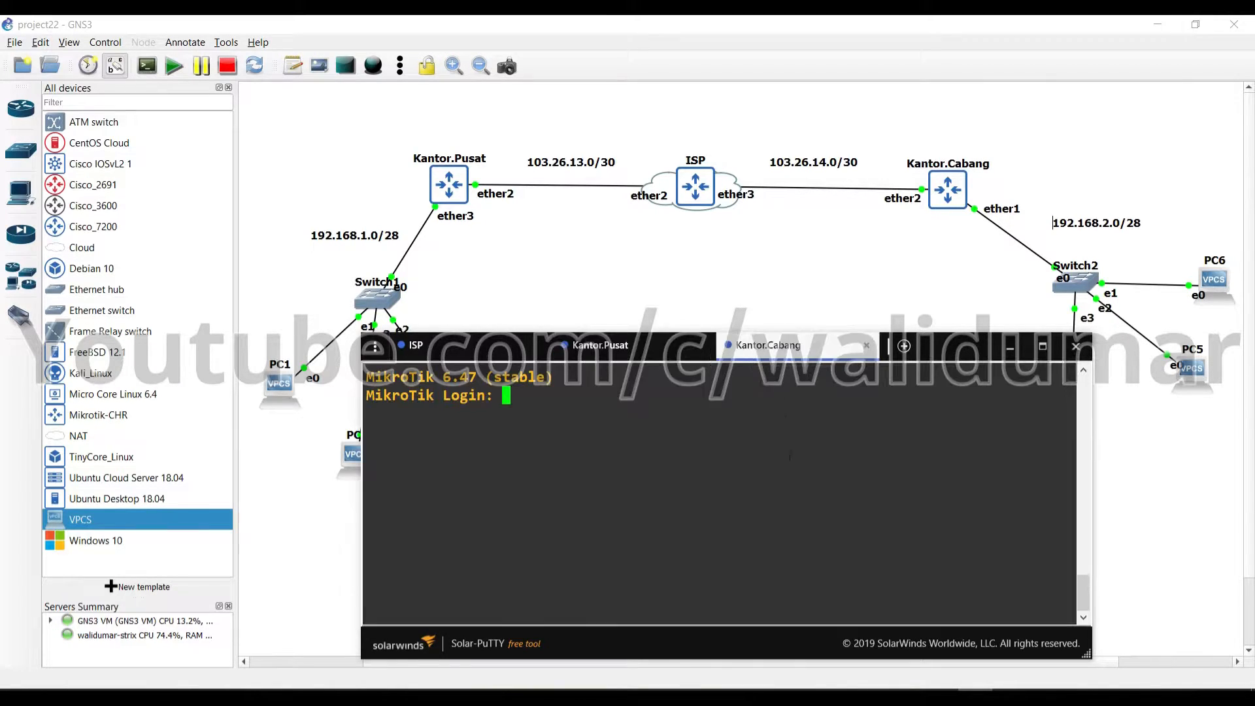
text(admin)
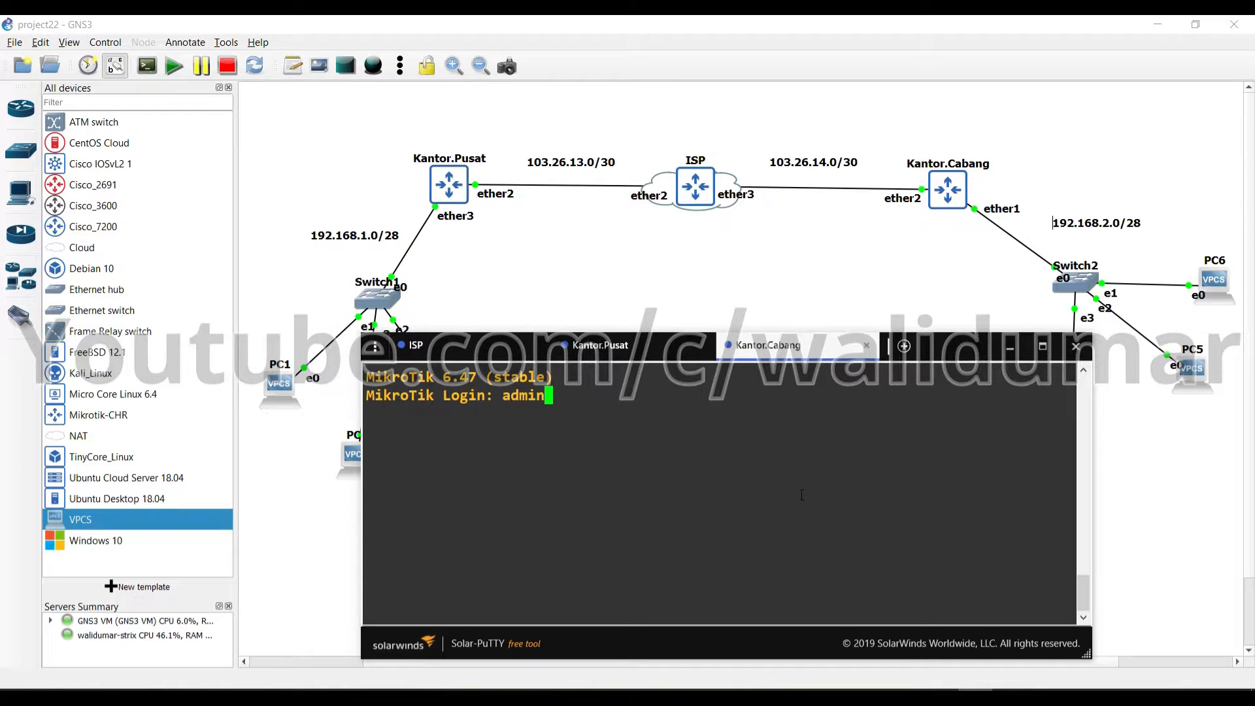
key(Return)
key(Return)
Add address 103.26.14.2/30 on ether2 and 192.168.2.1/28 on ether1
text(ip address add a)
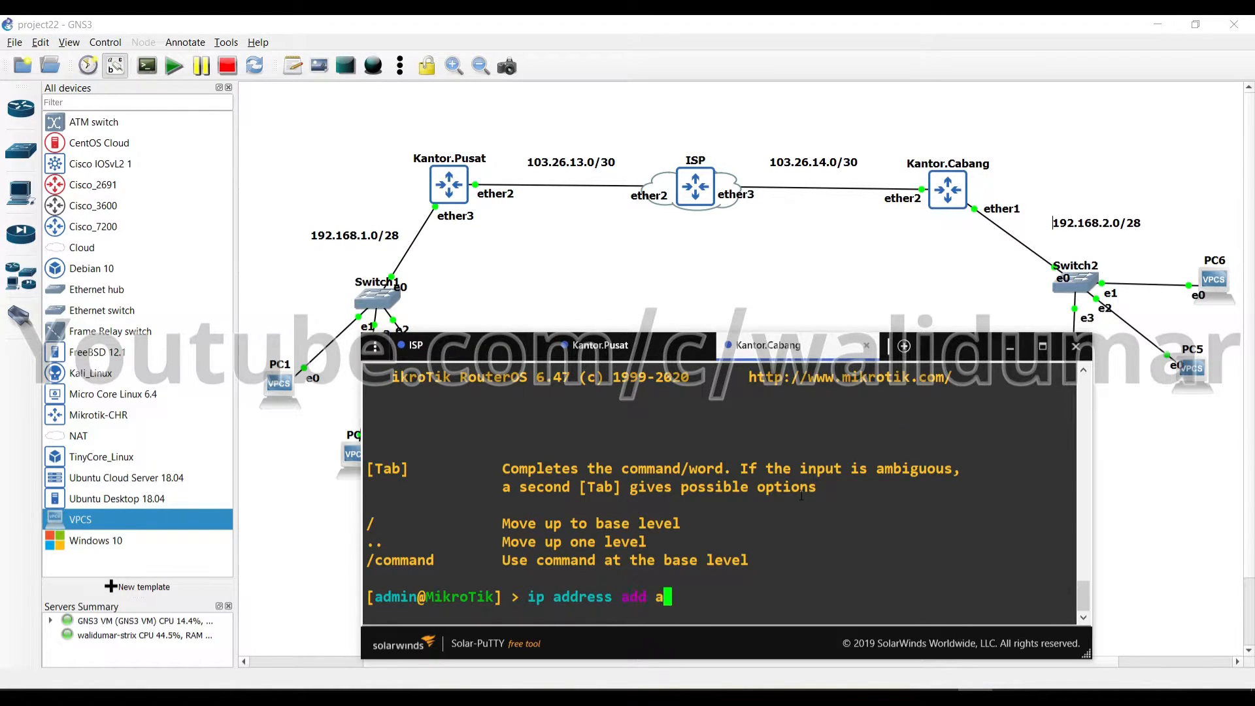
text(ddress=103.)
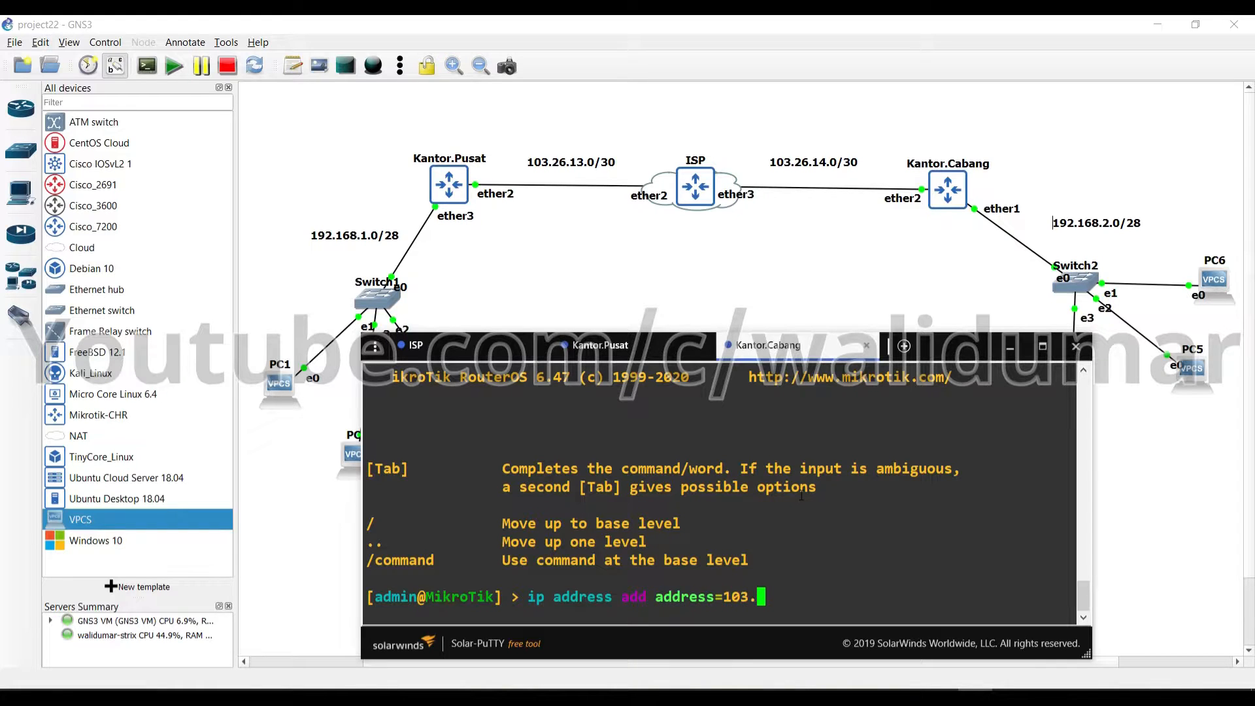
text(26.14.2/30 interface=ether2)
key(Return)
text(ip address add )
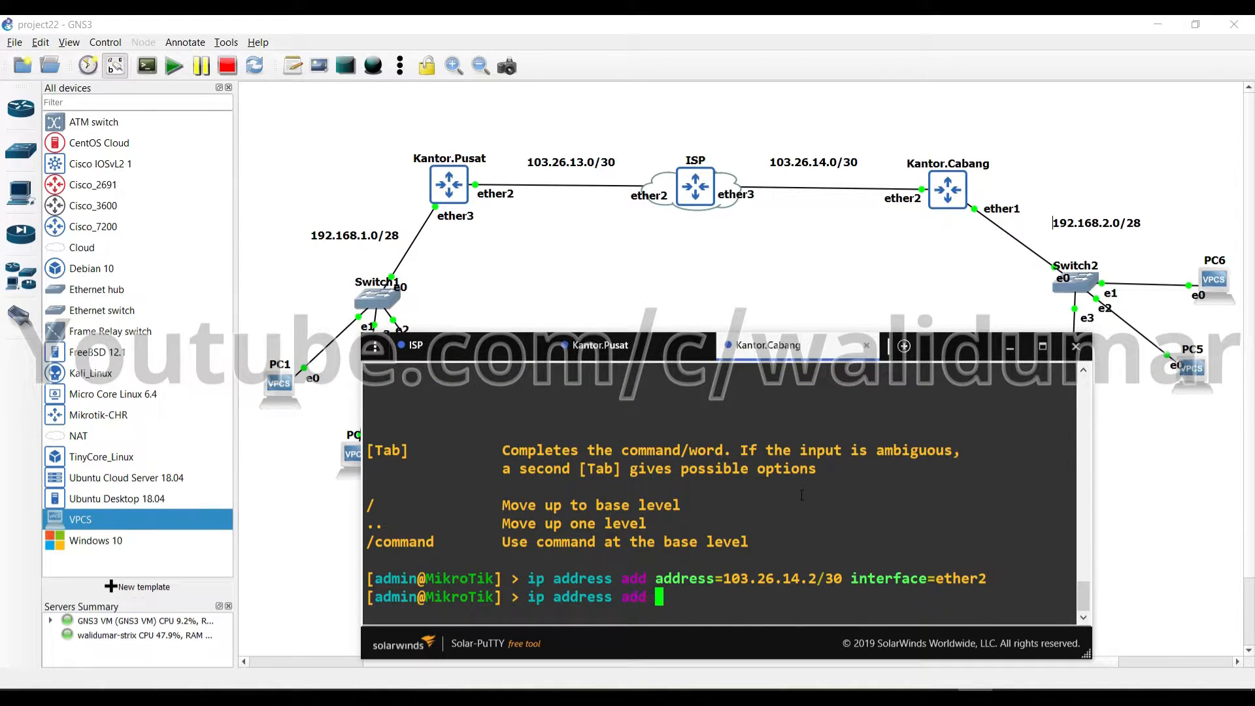
text(address=192.1)
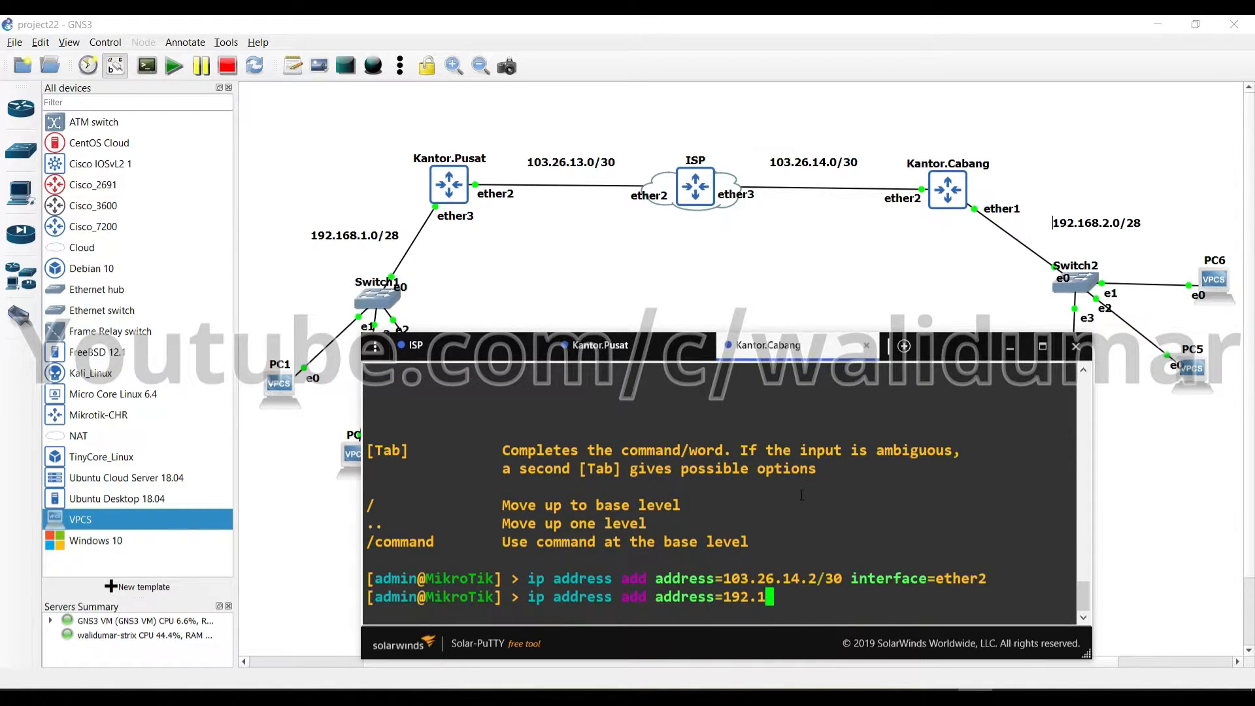
text(68.2.1/28 interface=ether)
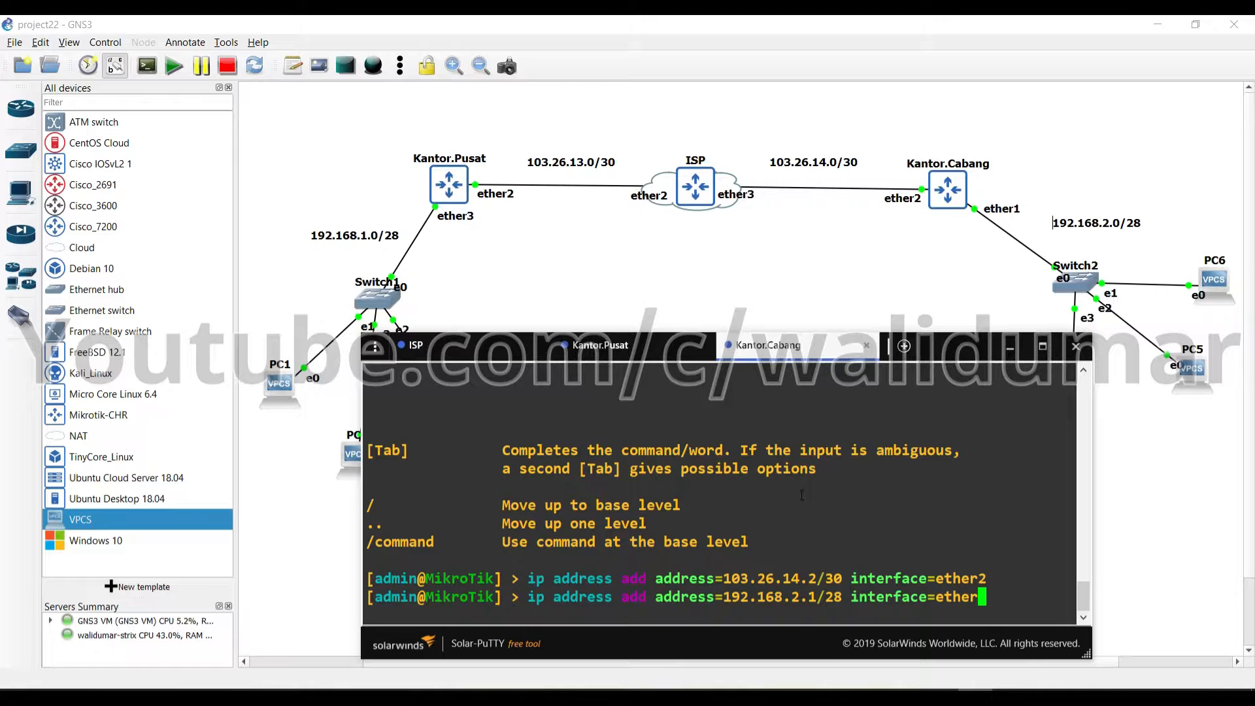
text(1)
key(Return)
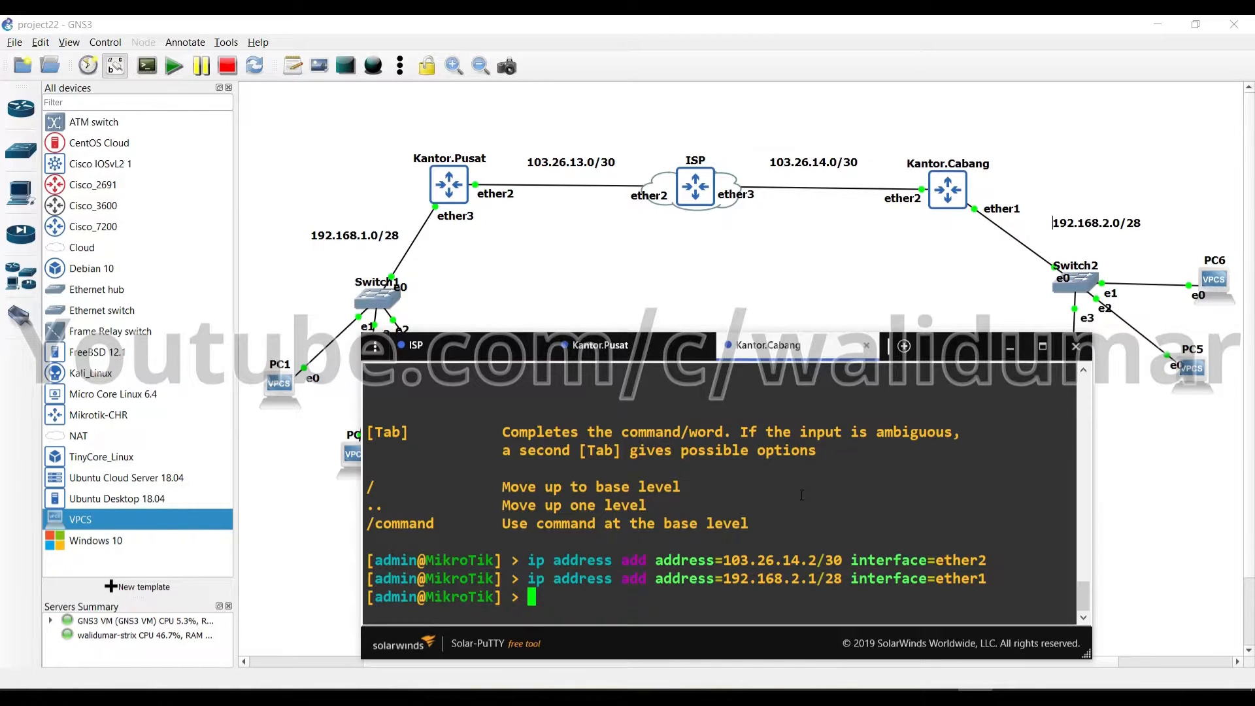
On Kantor.Pusat, ping 103.26.14.2 and stop it once it fails
click(590, 349)
text(p)
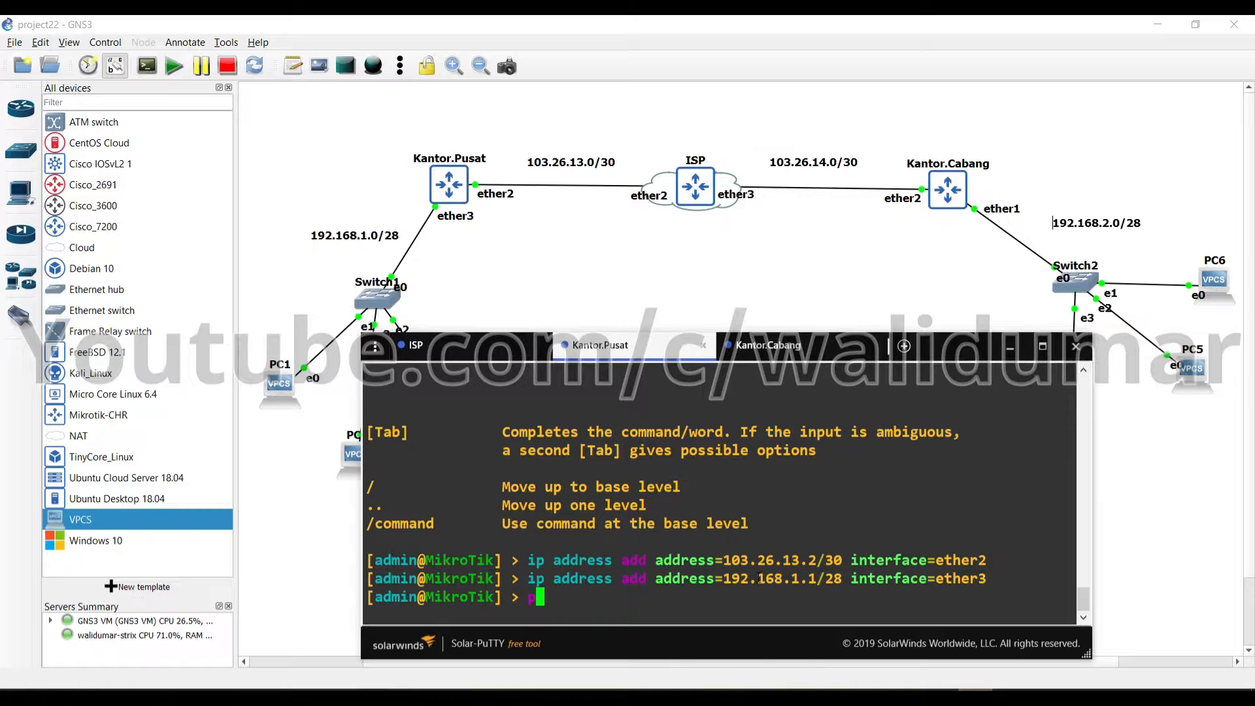
text(ing 103.26.13)
key(BackSpace)
key(BackSpace)
text(14.)
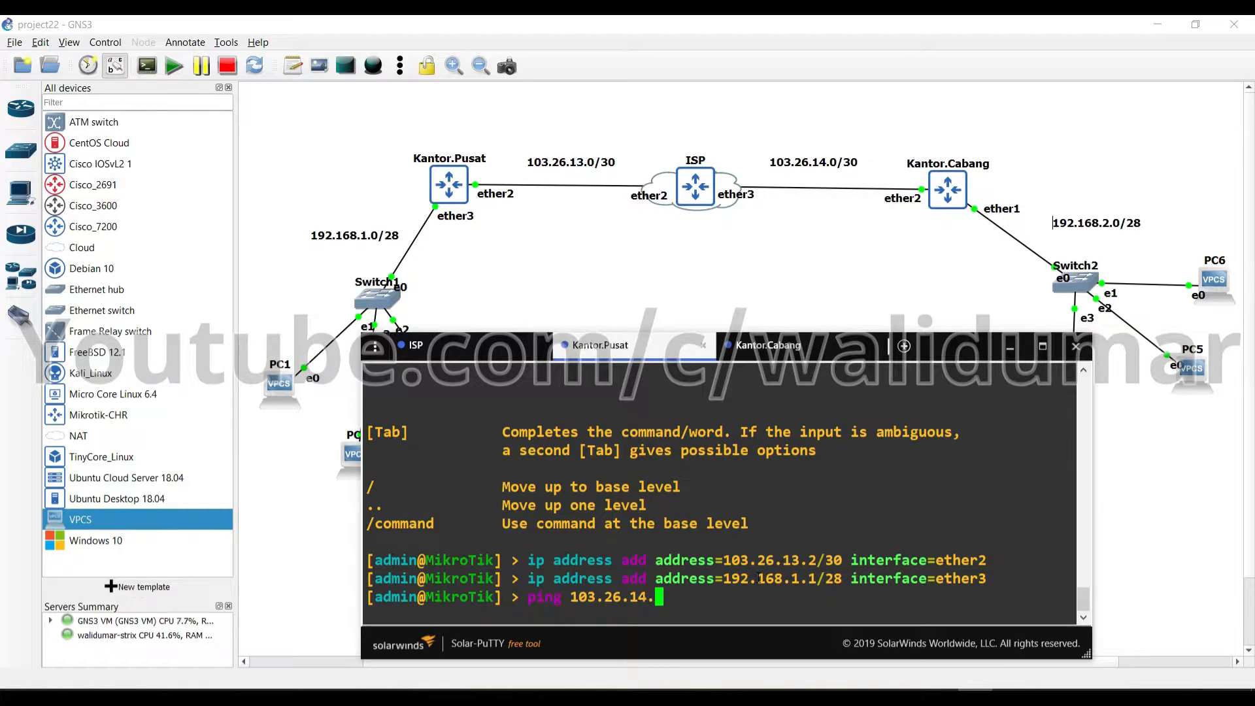
text(2)
key(Return)
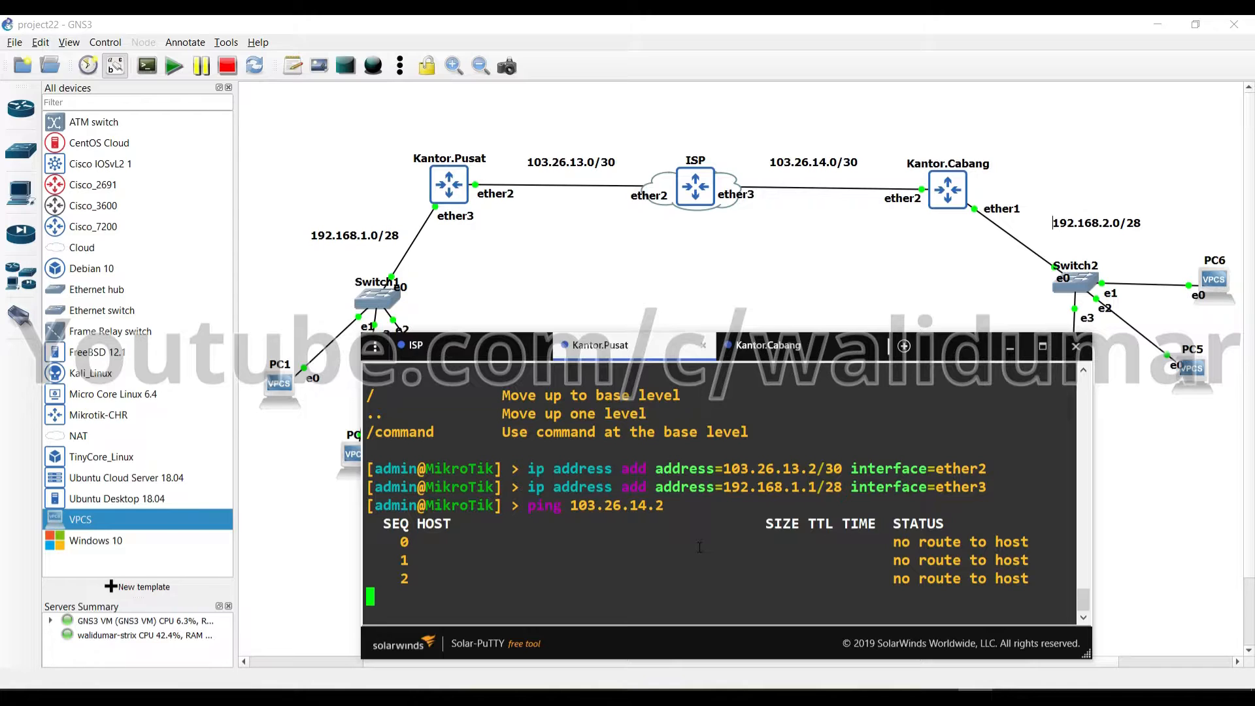
key(ctrl+c)
Add a route via gateway 103.26.13.1 on Kantor.Pusat, then enter Kantor.Cabang's route via 103.26.14.1
text(ip route add )
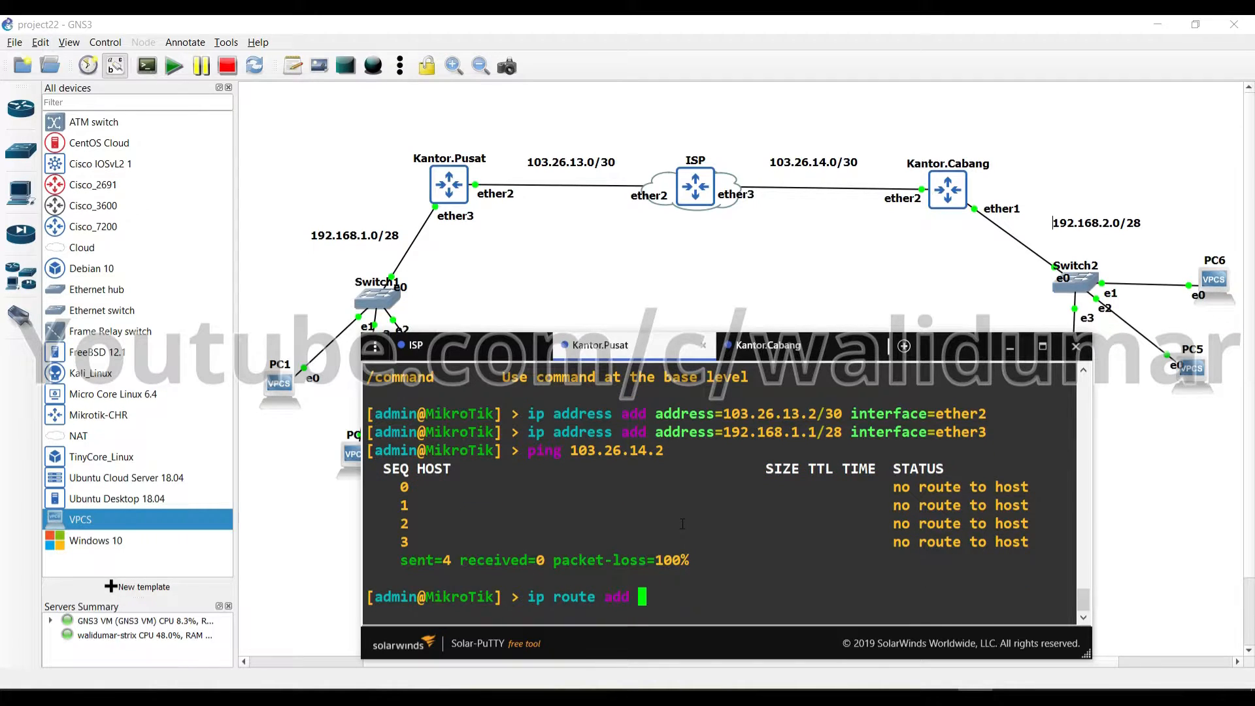
text(gateway=103.26.)
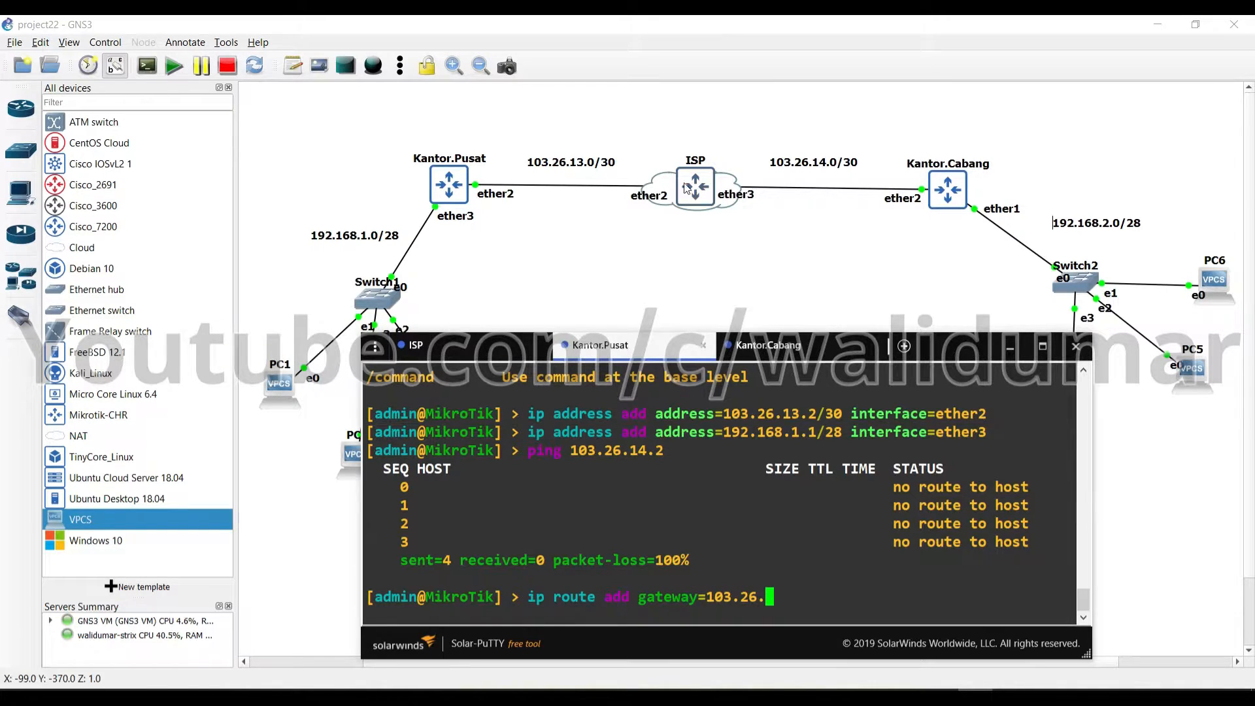
text(13.1)
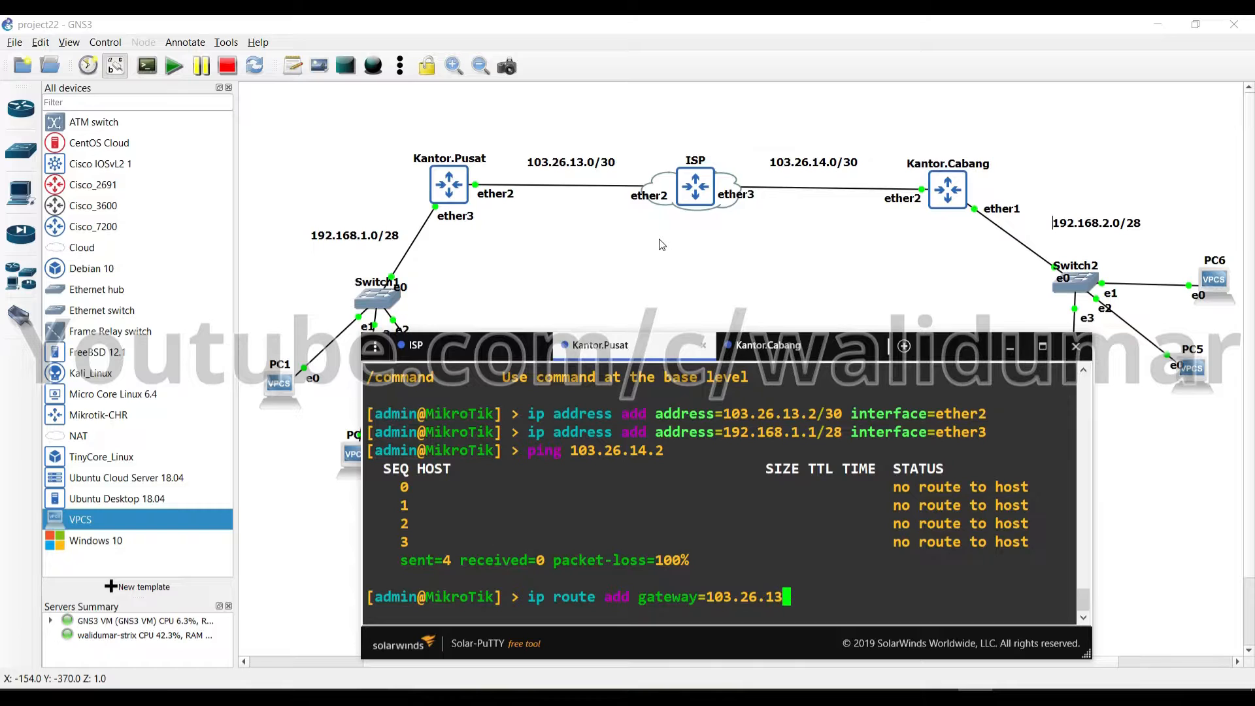
key(Return)
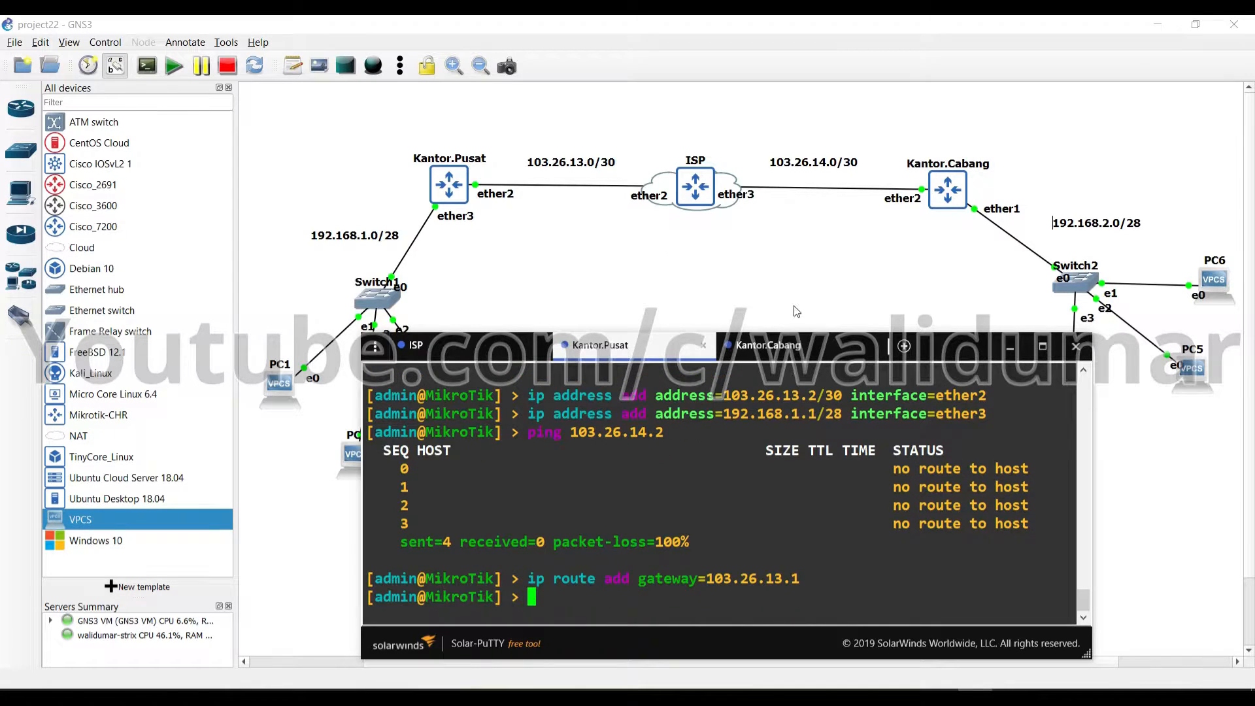
click(778, 347)
text(ip rout)
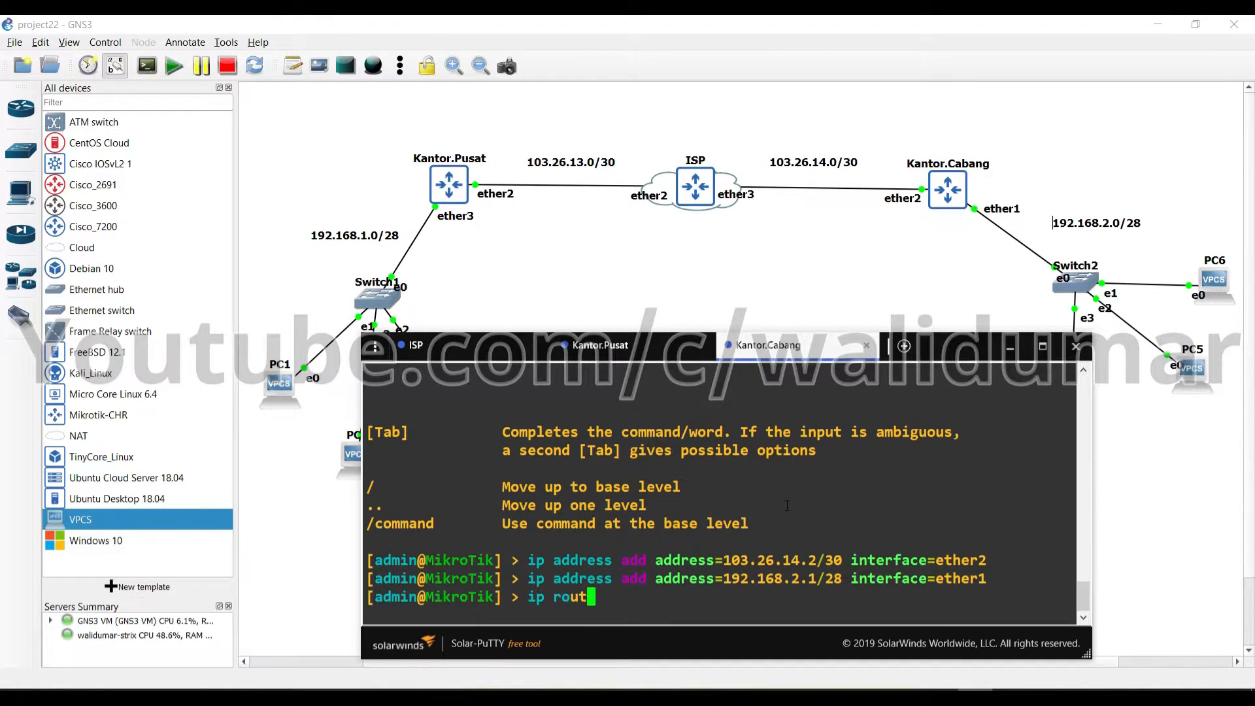
text(e add gateway=103.26.)
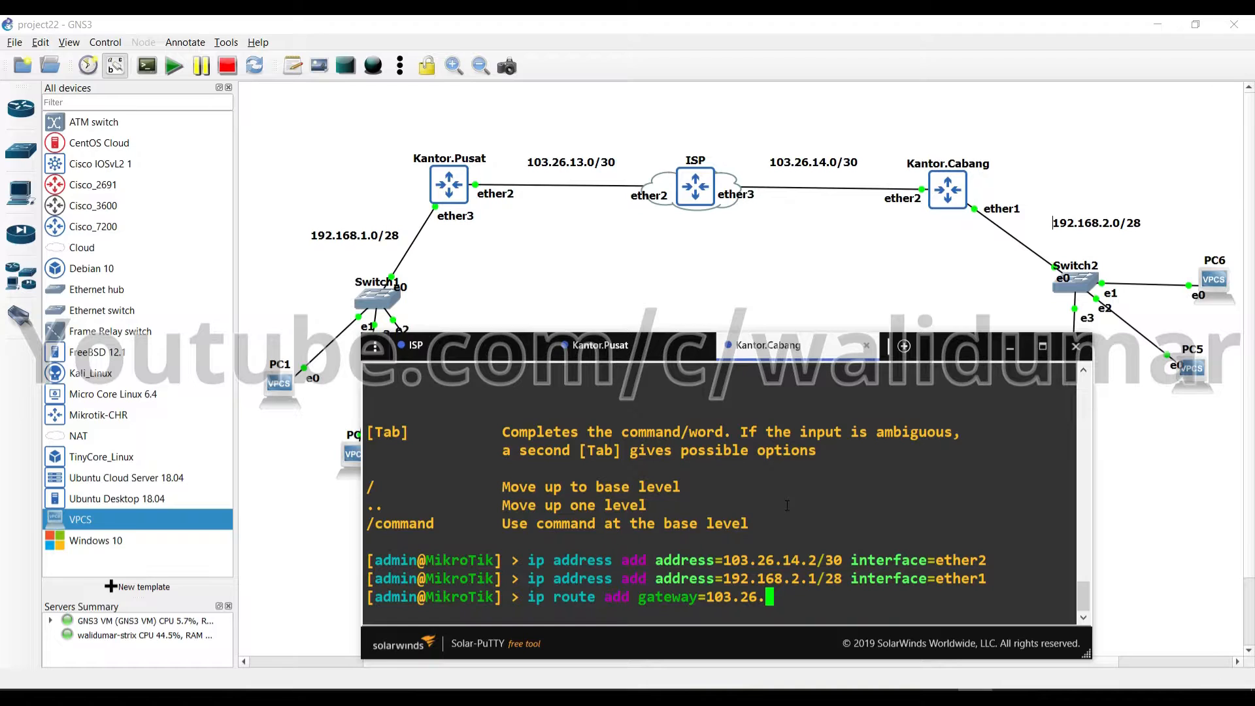
text(14.1)
Commit Kantor.Cabang's route via 103.26.14.1, then re-ping 103.26.14.2 from Kantor.Pusat for two replies
key(Return)
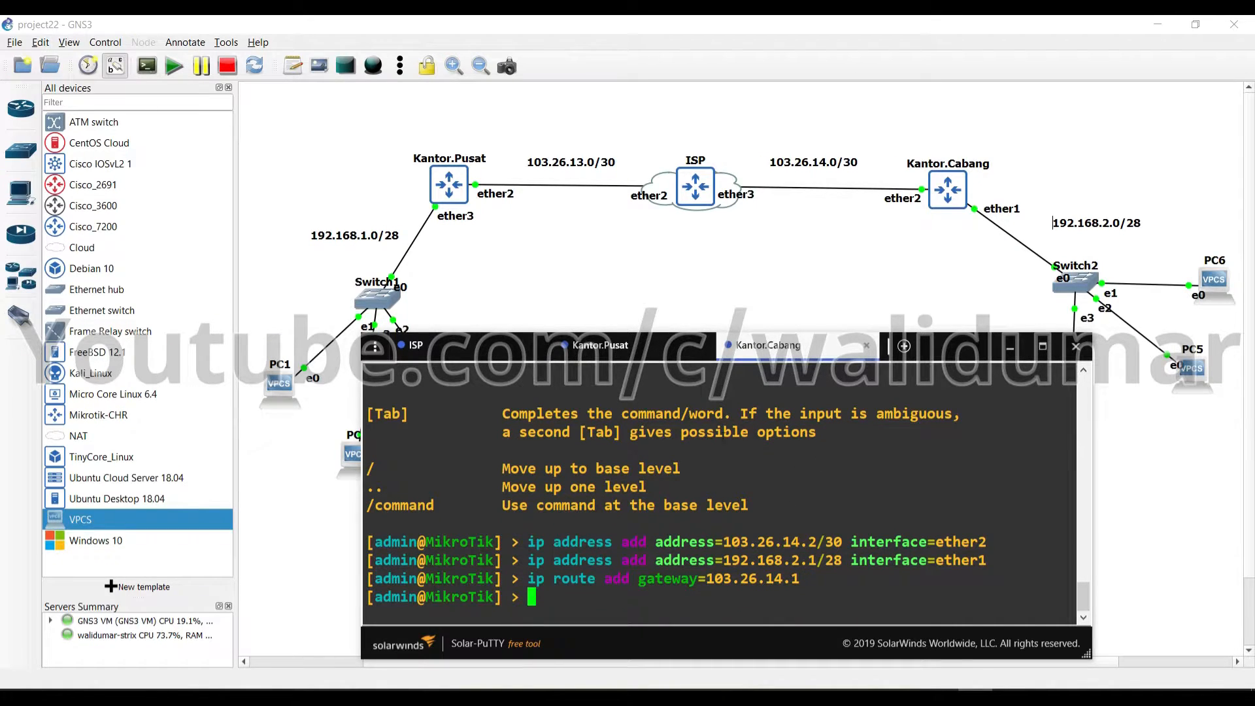
click(634, 350)
text(2)
key(Return)
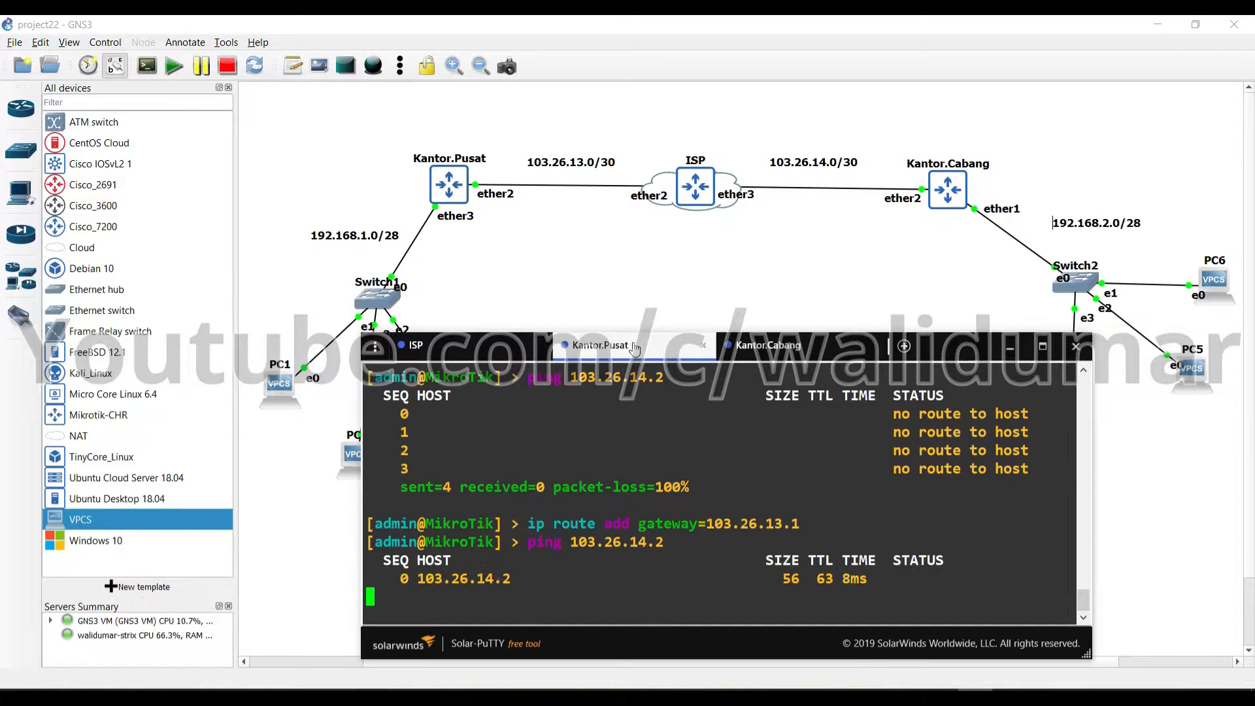
key(ctrl+c)
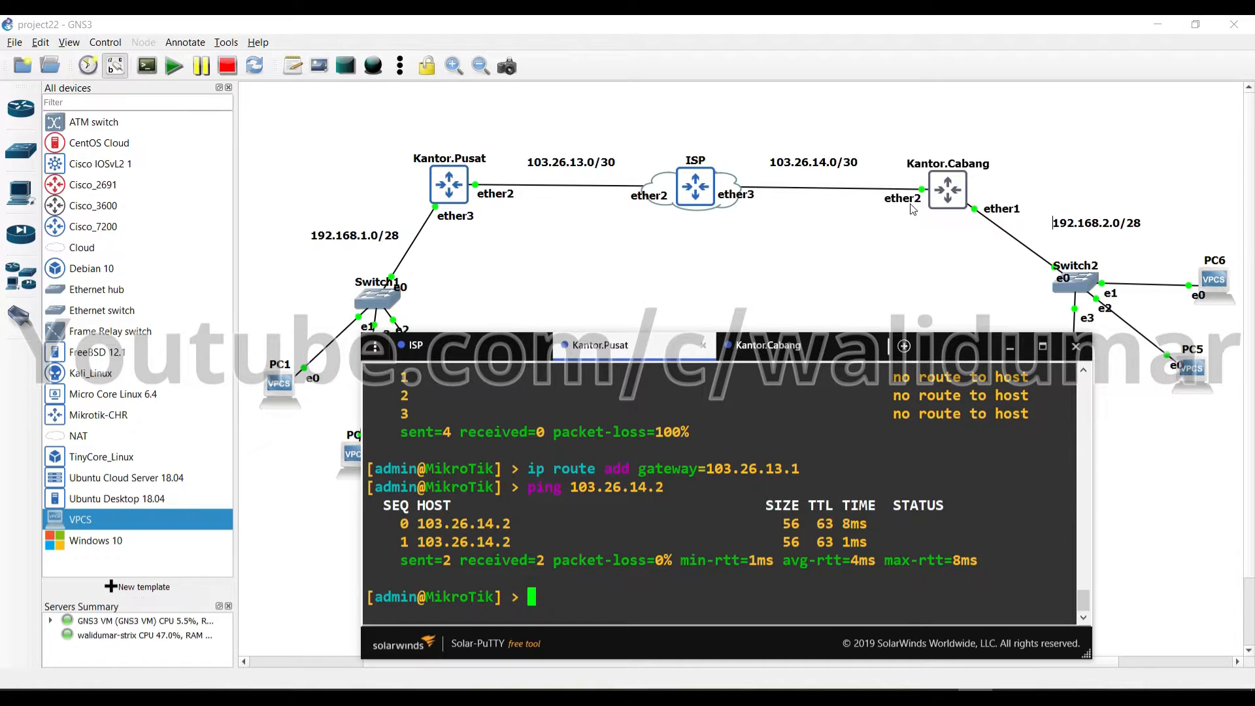
Run 'interface ipip add local-address=103.26.13.2 remote-address=103.26.14.2' on Kantor.Pusat
text(interface ipip add local-address=)
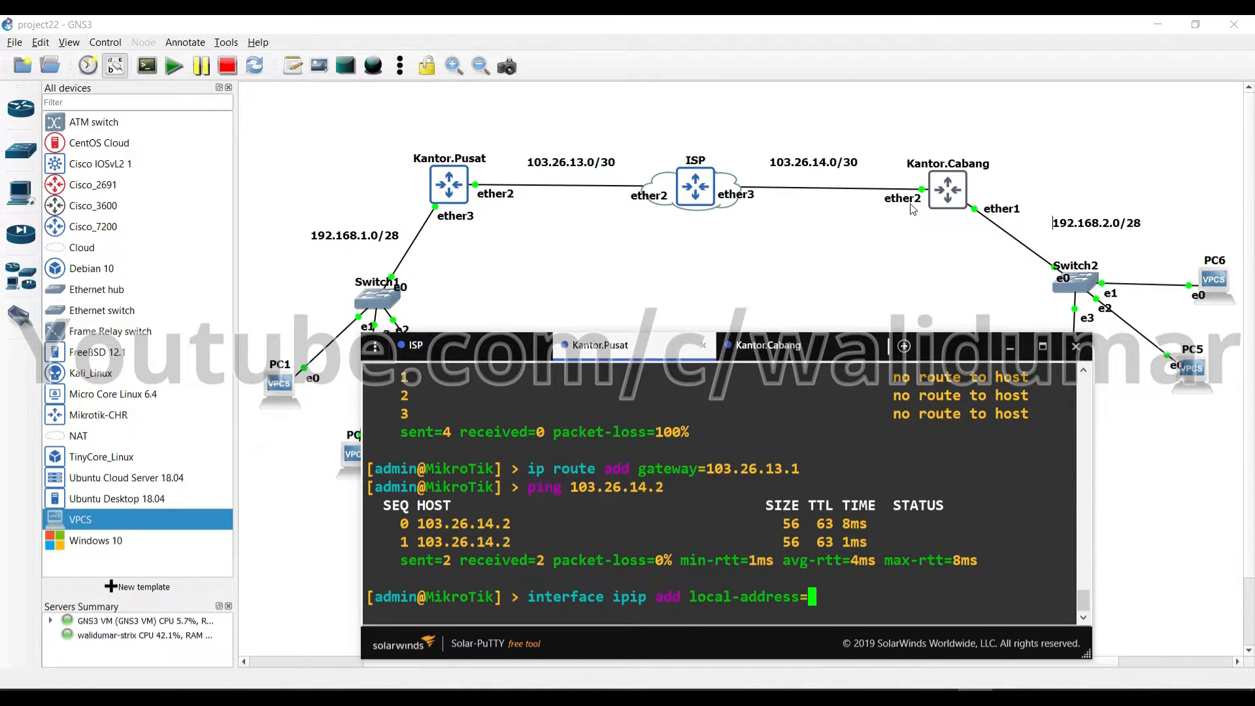
text(103.26.13.2 remote-address=)
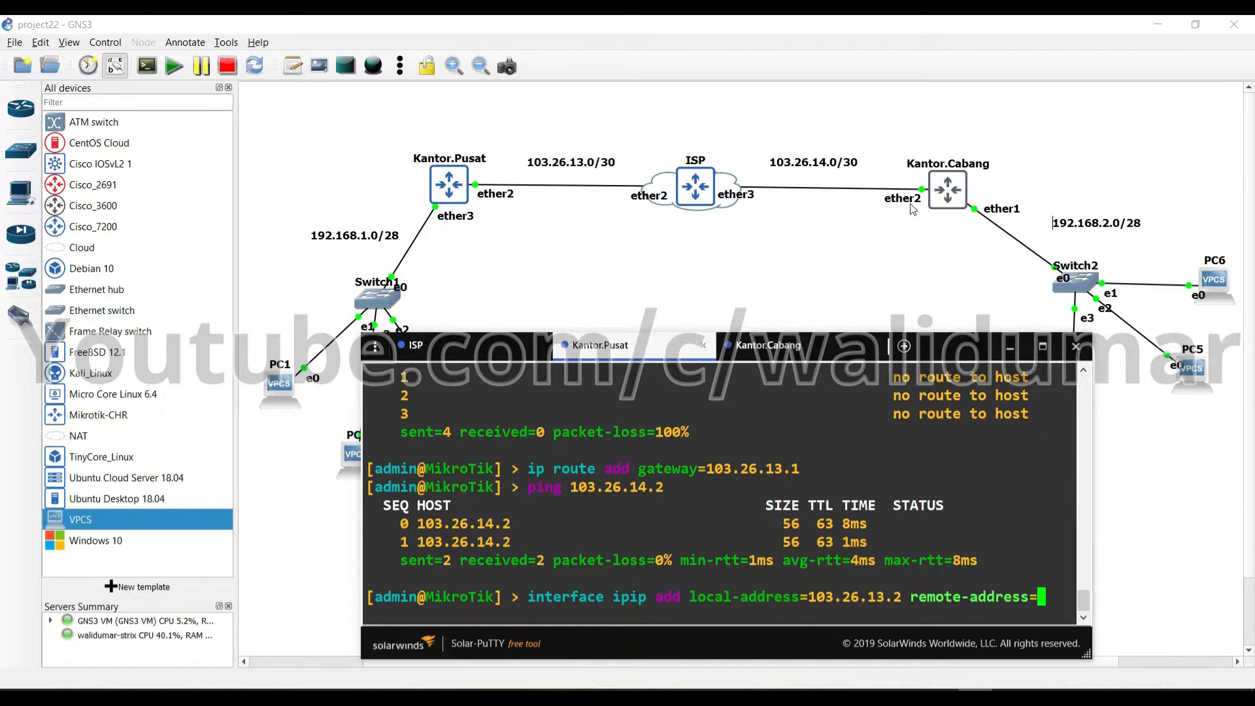
text(103.26.14.2)
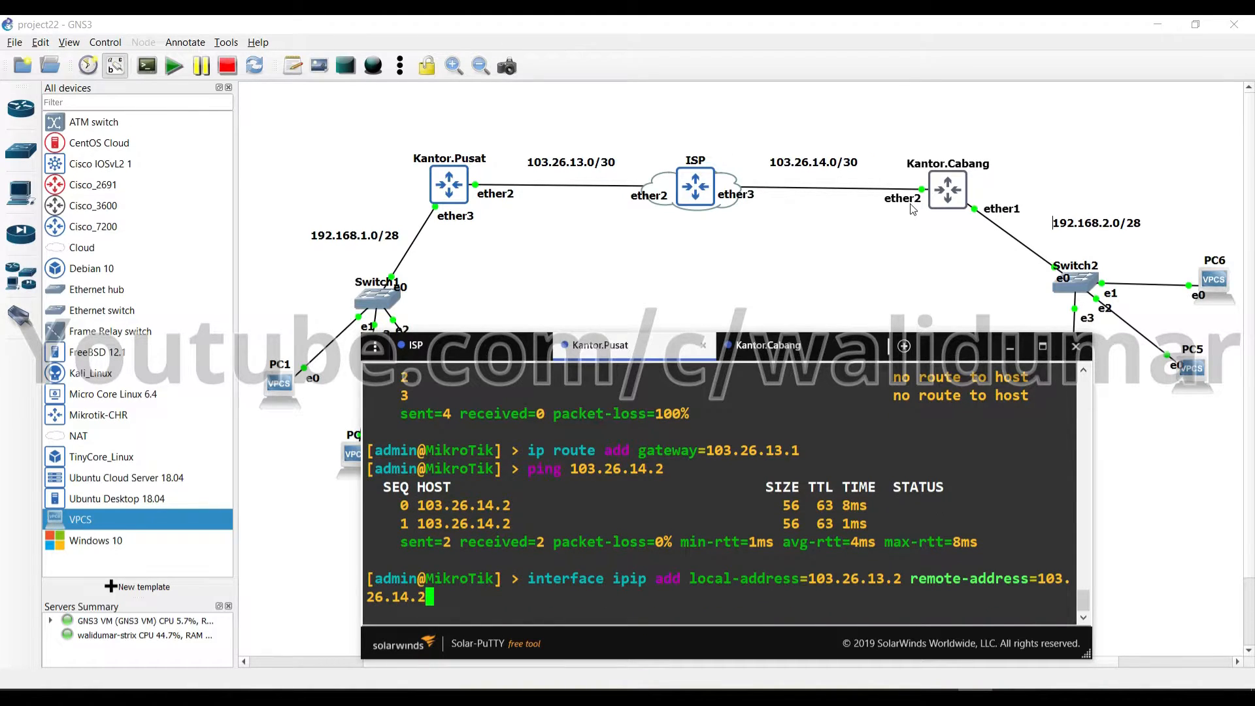
key(Return)
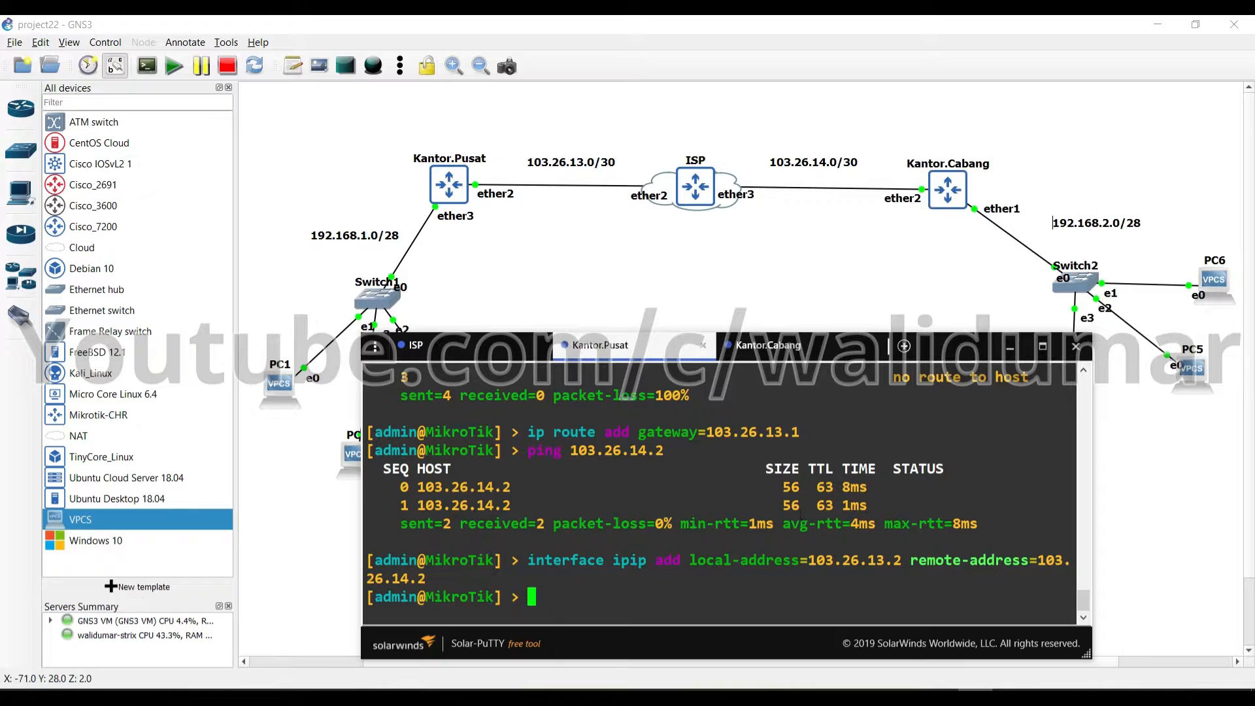
On Kantor.Cabang, run 'interface ipip add local-address=103.26.14.2 remote-address=103.26.13.2'
click(788, 351)
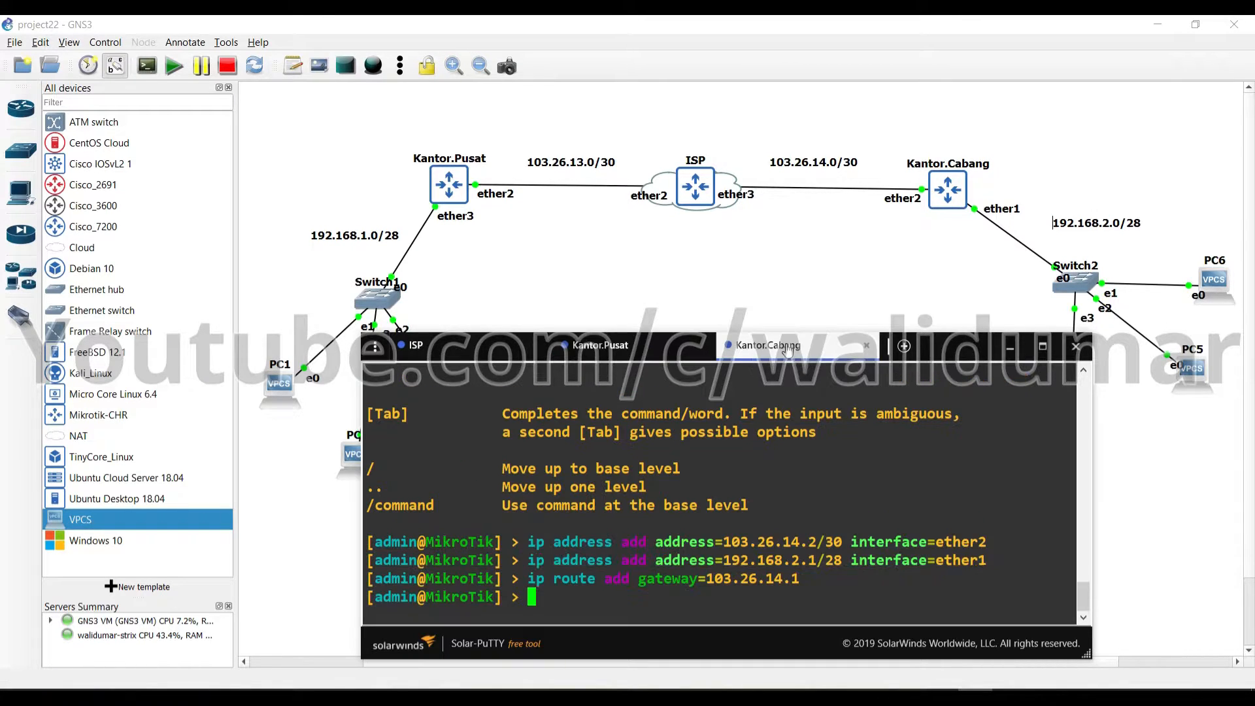
text(interface i)
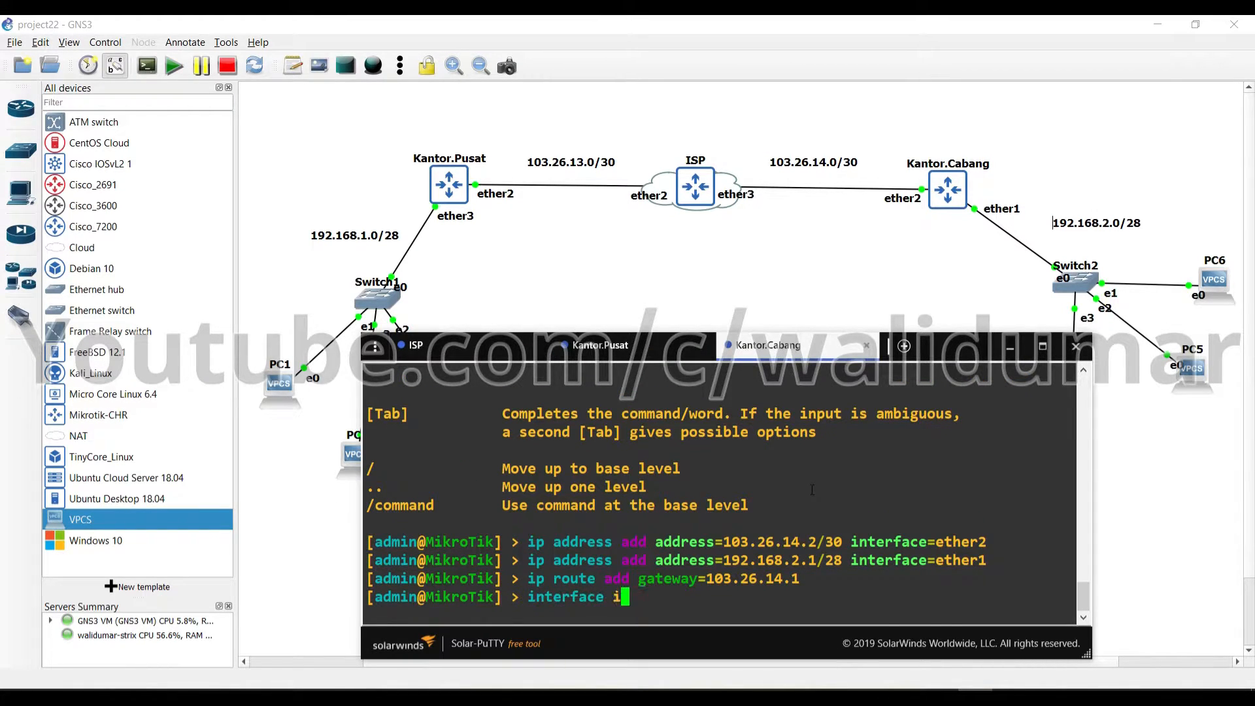
text(pip add )
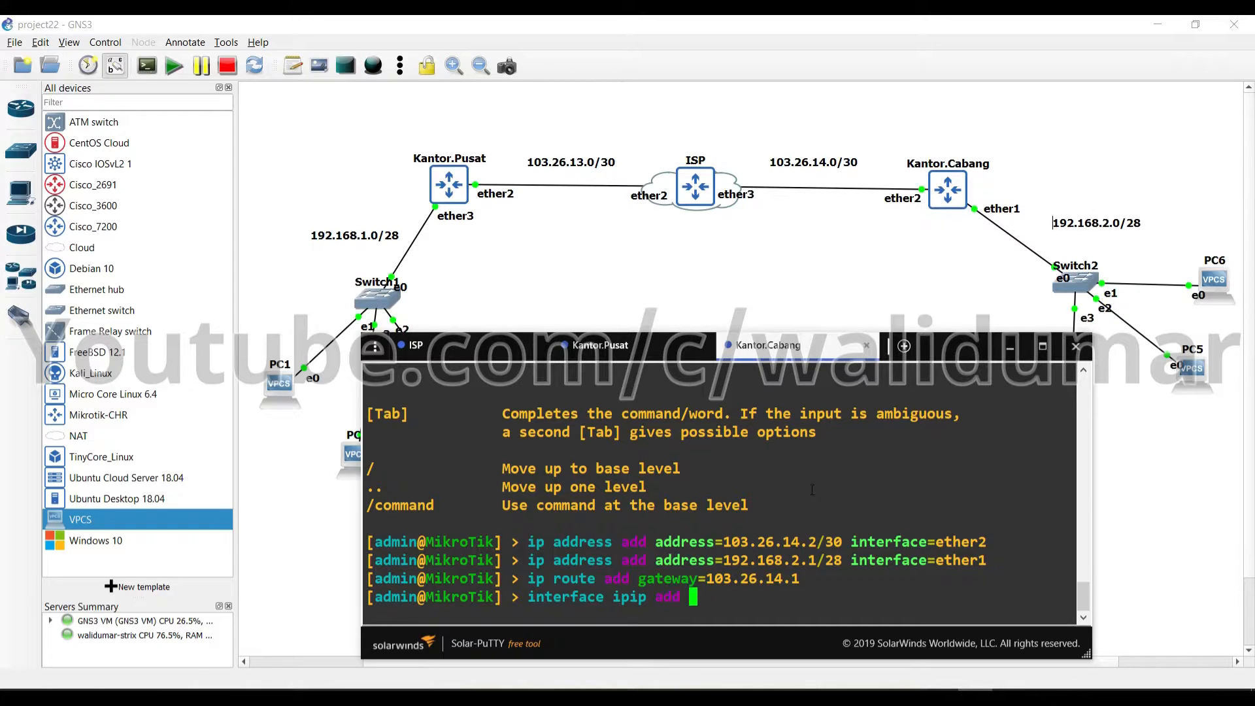
text(local-address=103)
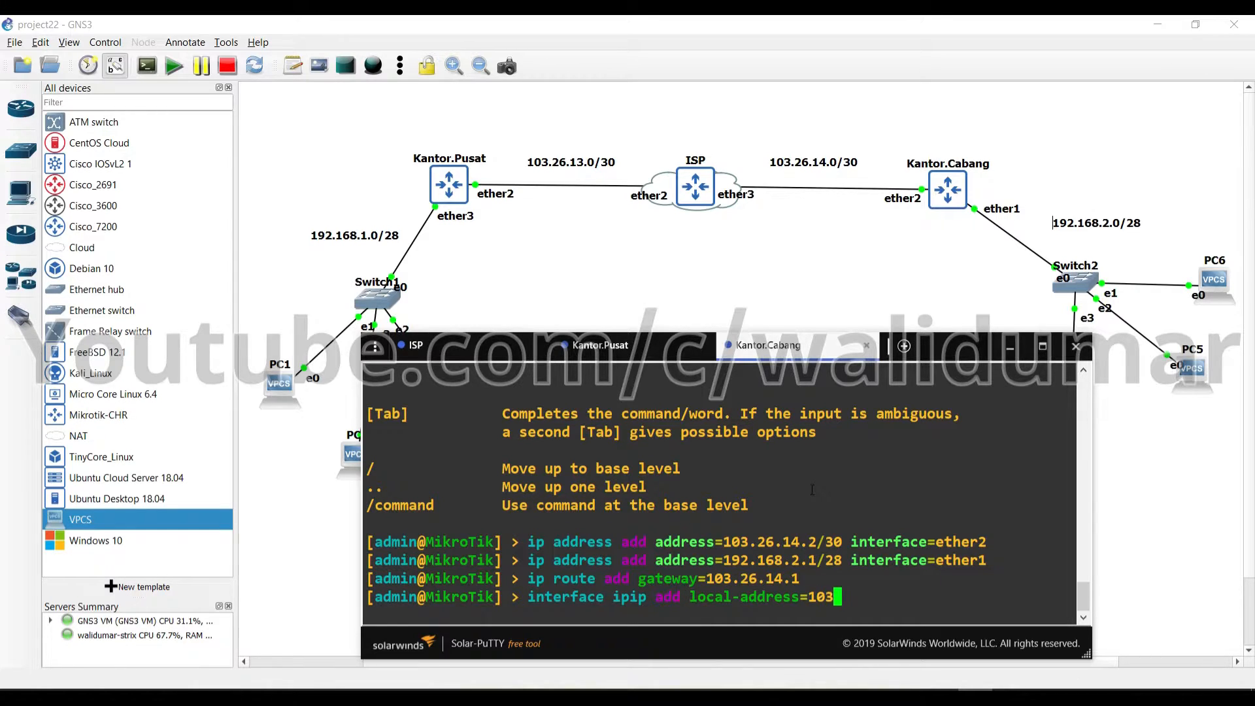
text(.26.14.2 )
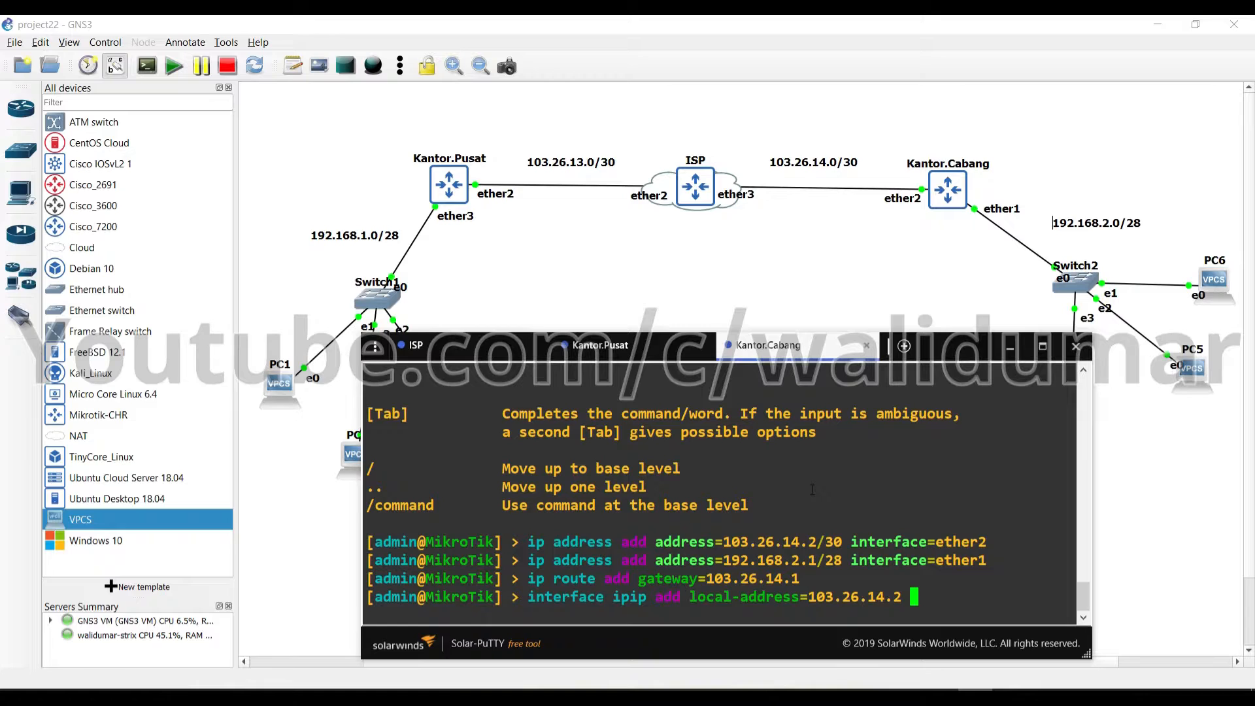
text(remote-address=)
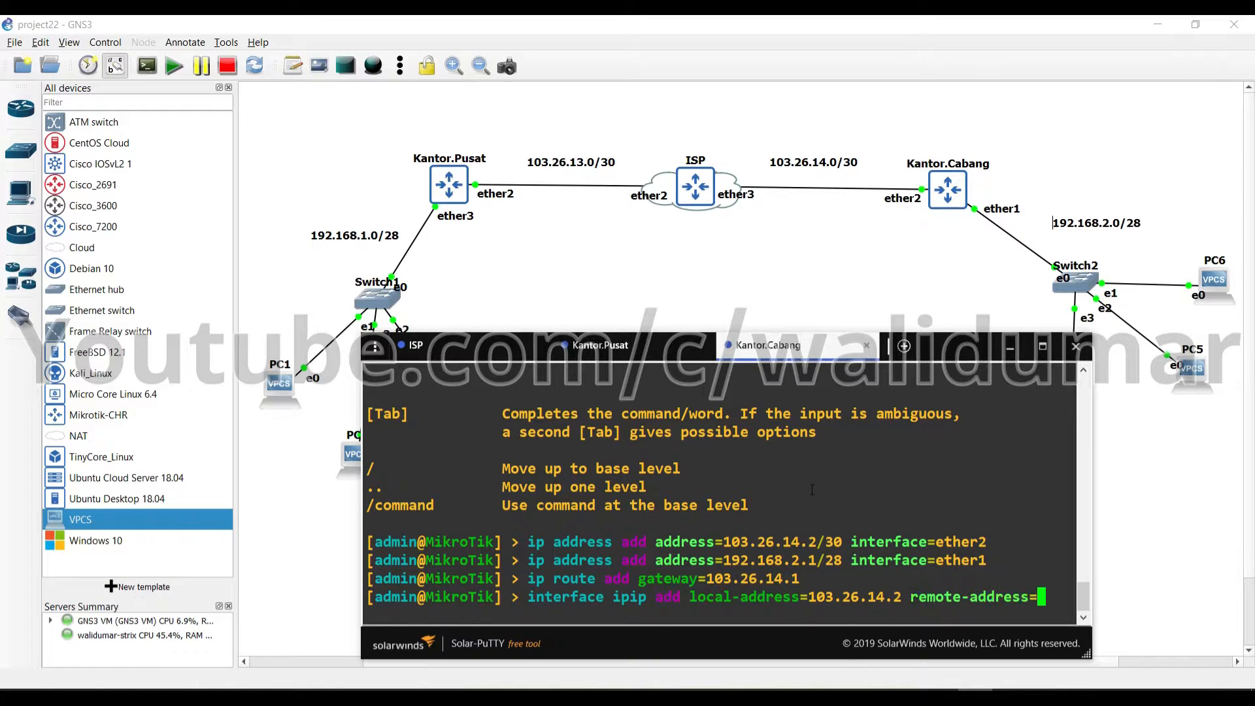
text(103.26.13.)
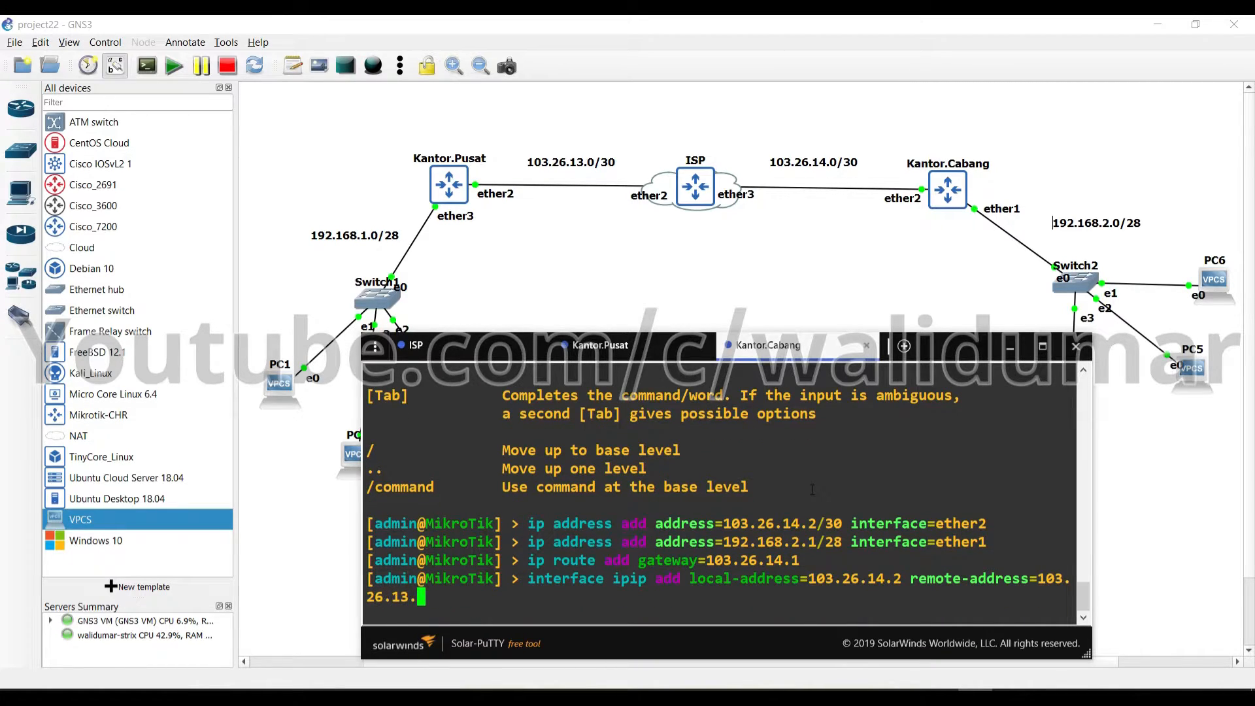
text(2)
key(Return)
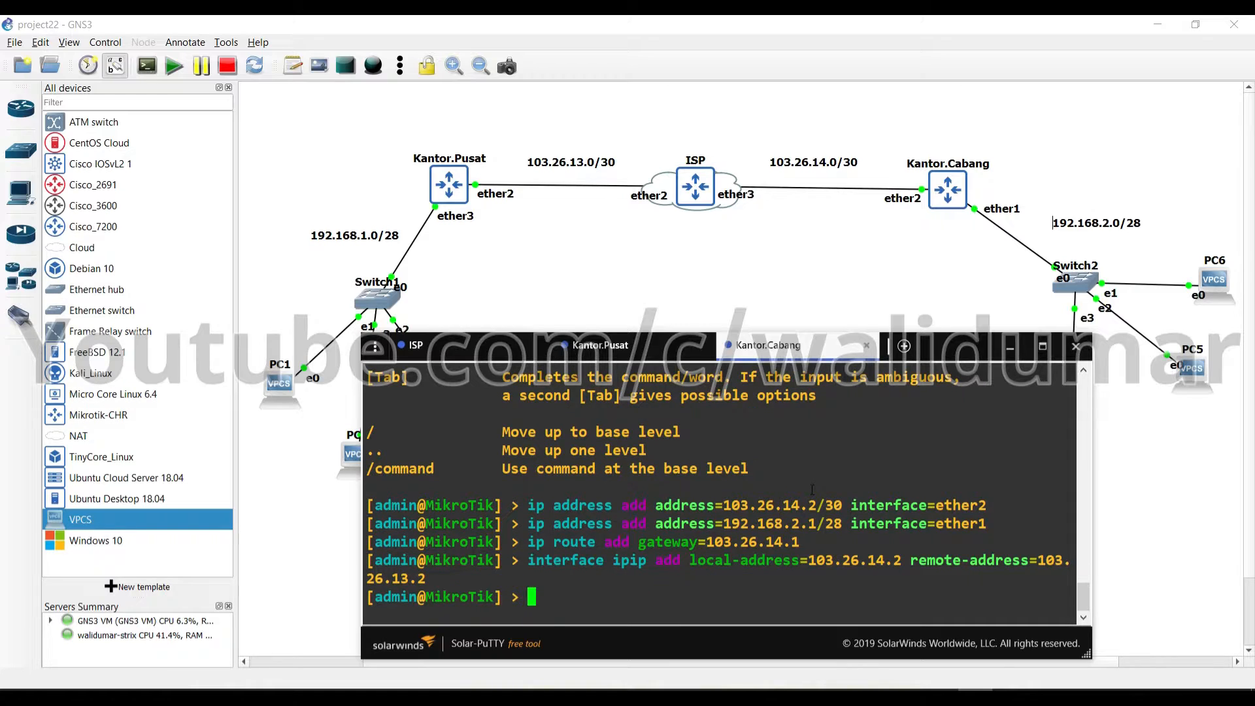
List Kantor.Pusat's interfaces and point out the running ipip-tunnel1 row
click(605, 345)
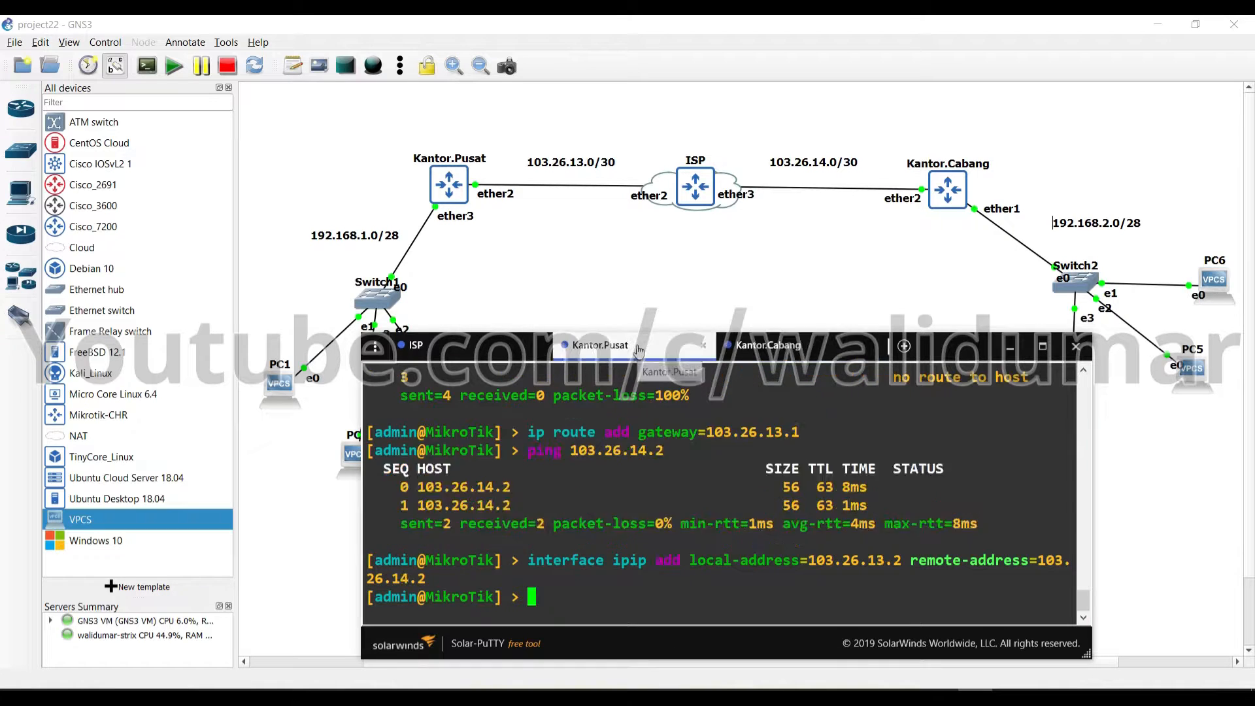
text(interface print)
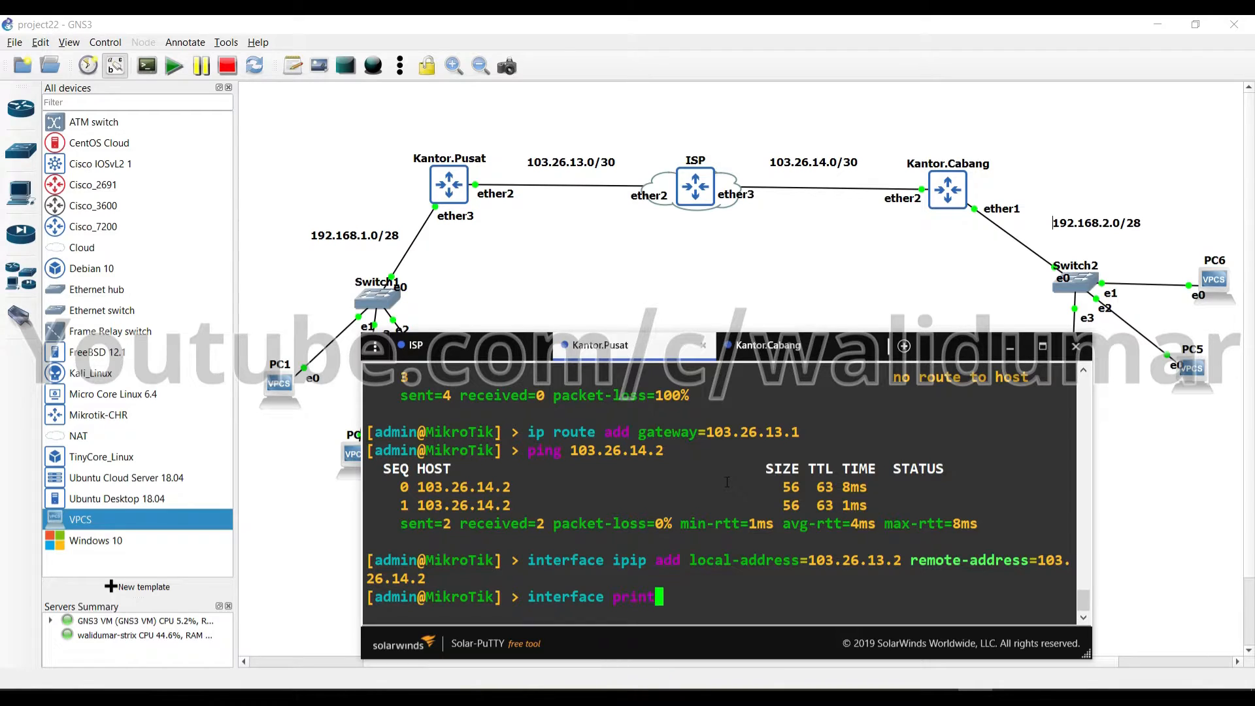
key(Return)
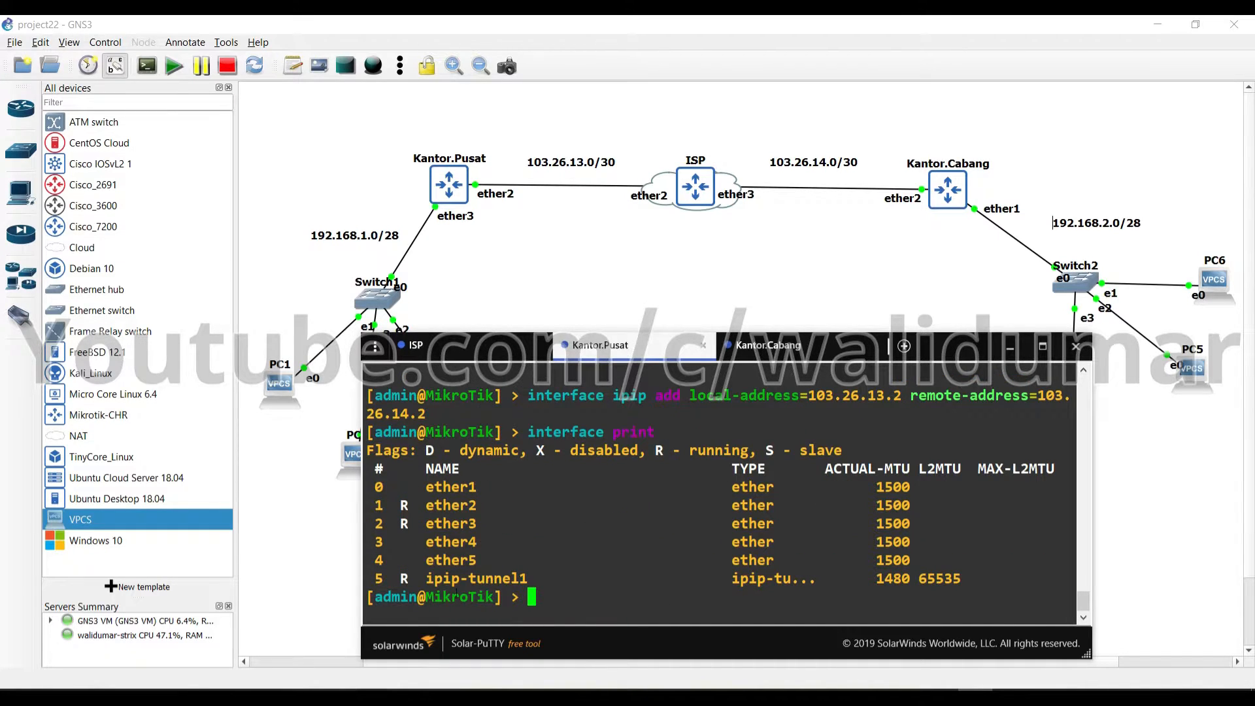
triple_click(459, 578)
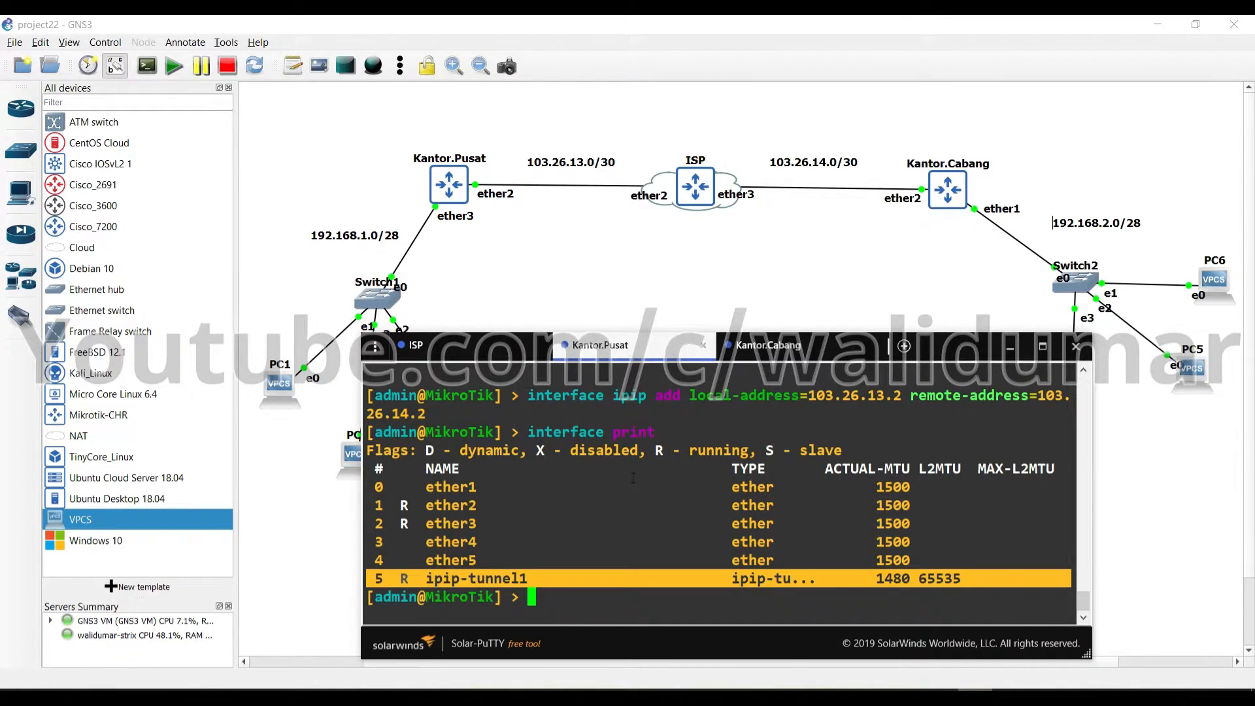
click(644, 538)
Assign 10.10.10.1/30 to ipip-tunnel1 using Tab completion
text(ip address add a)
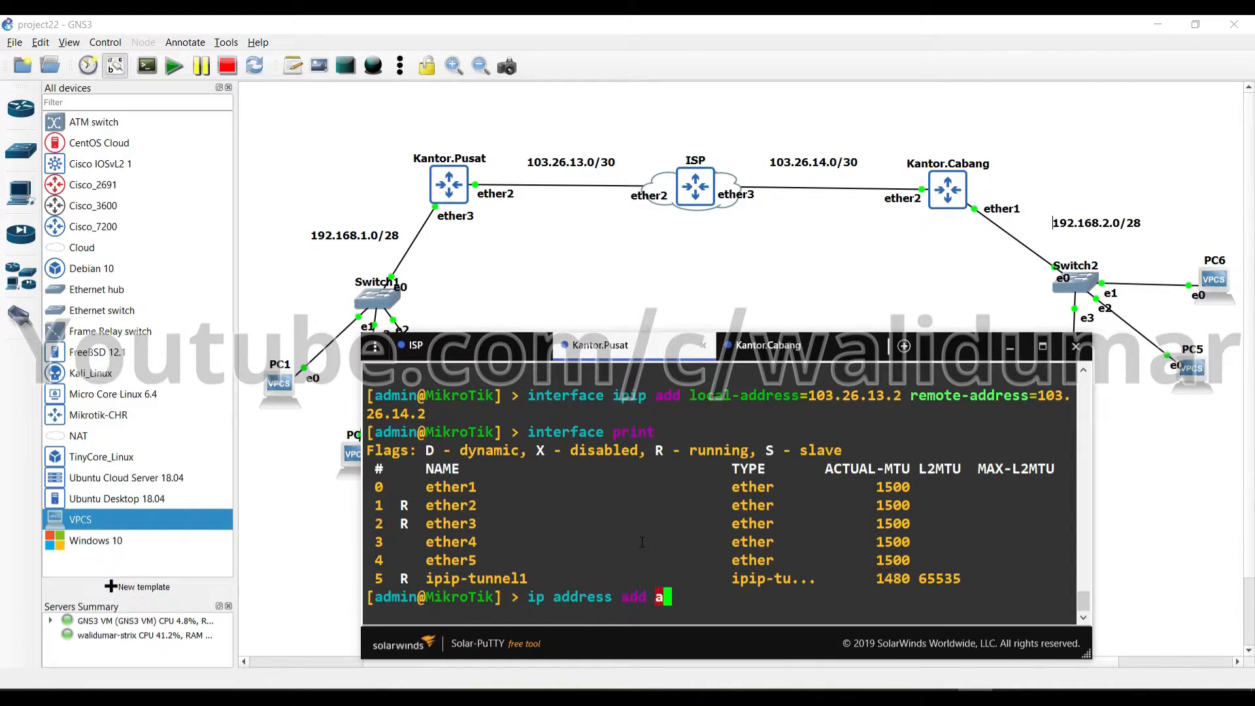
key(Tab)
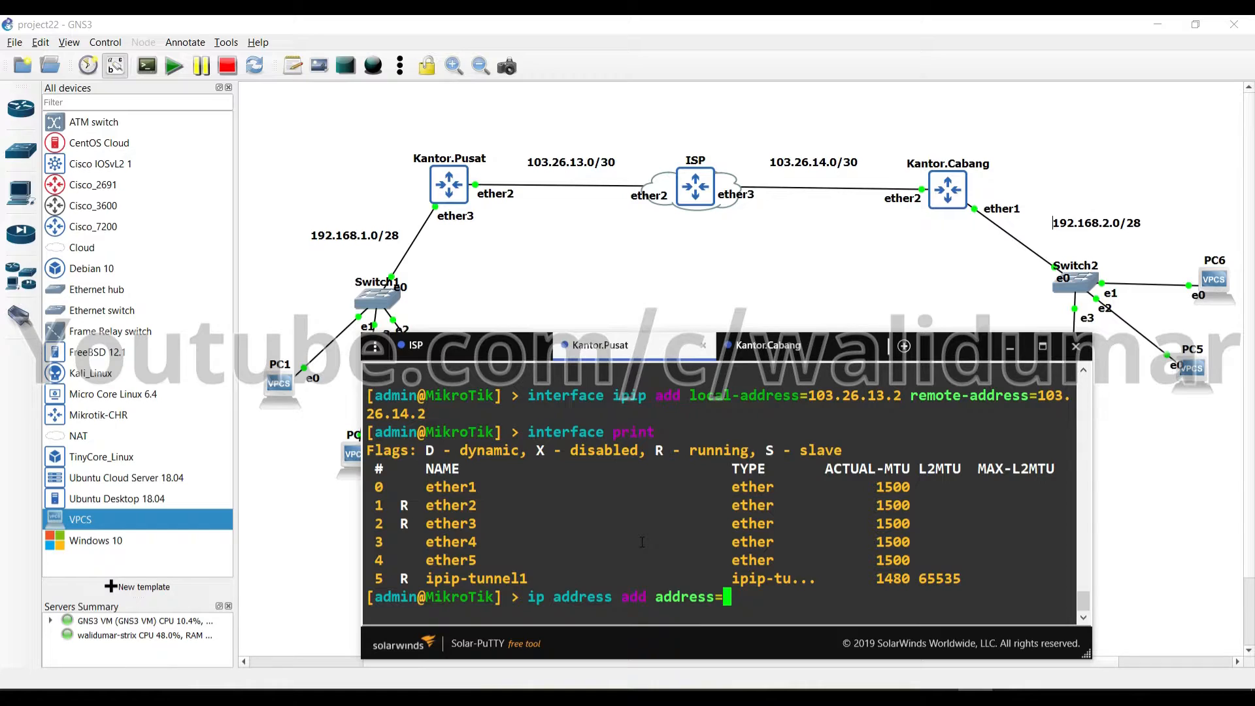
text(10.10.10.1/30 i)
key(Tab)
text(ipip)
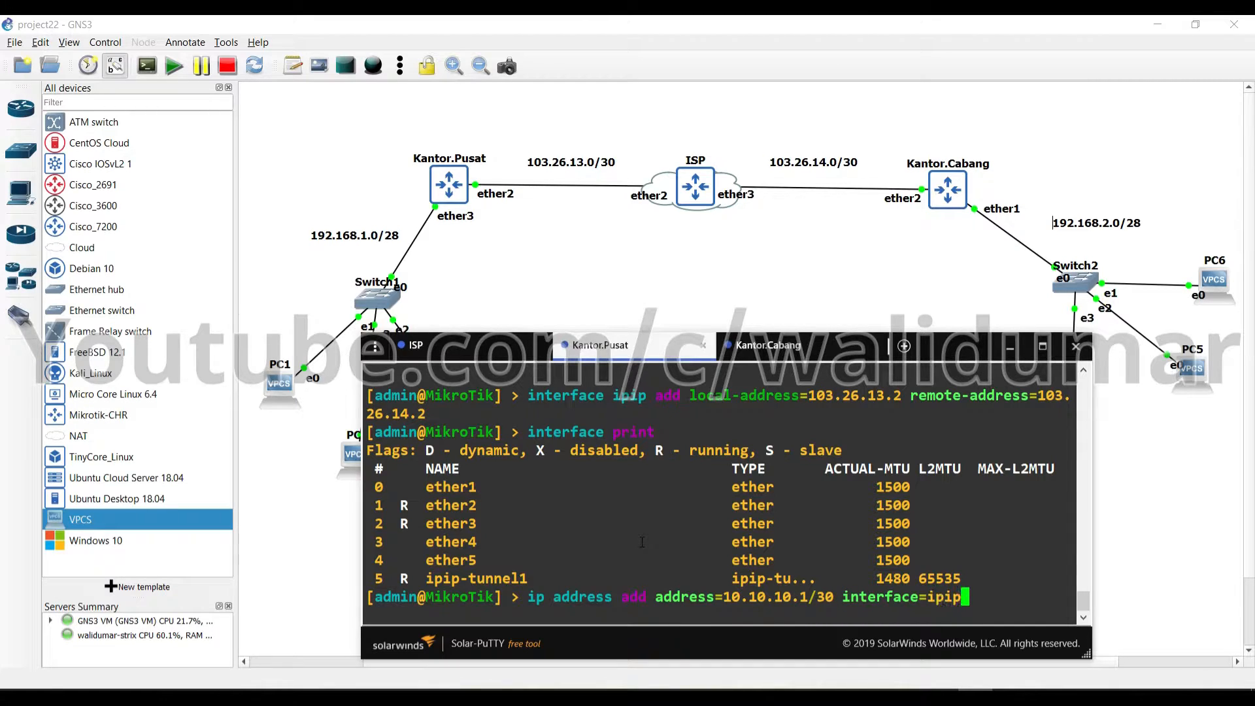
key(Tab)
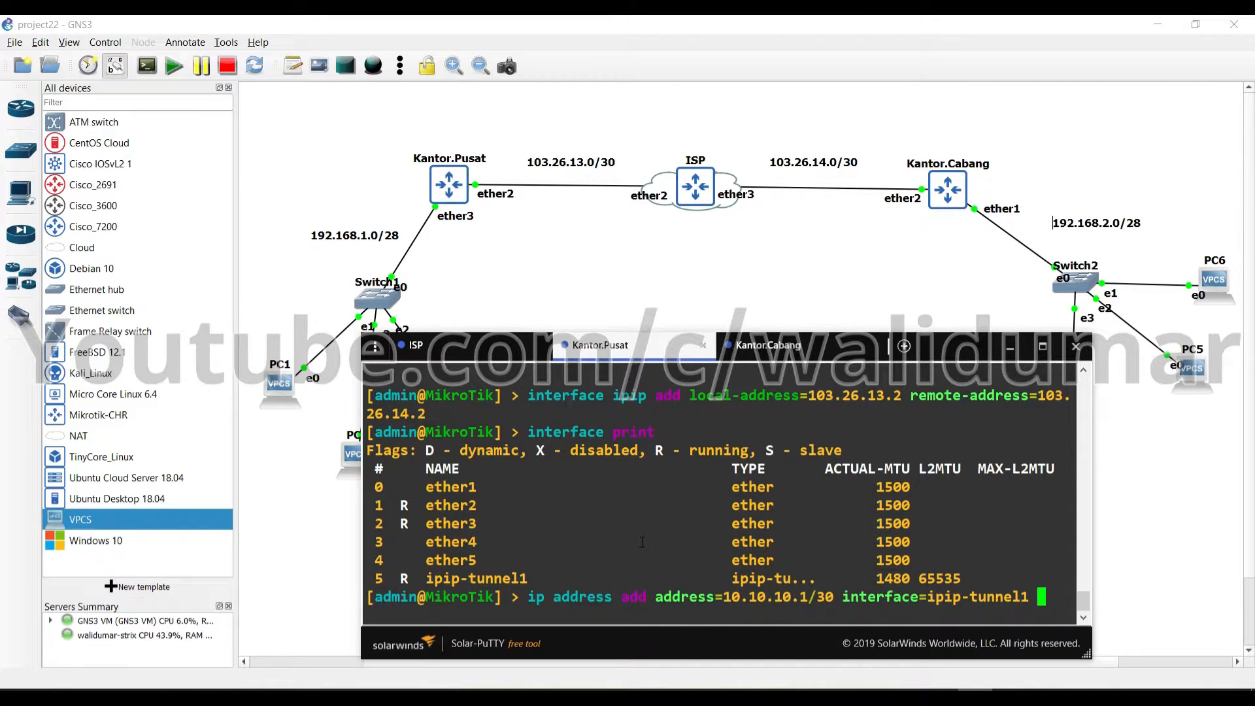
key(Return)
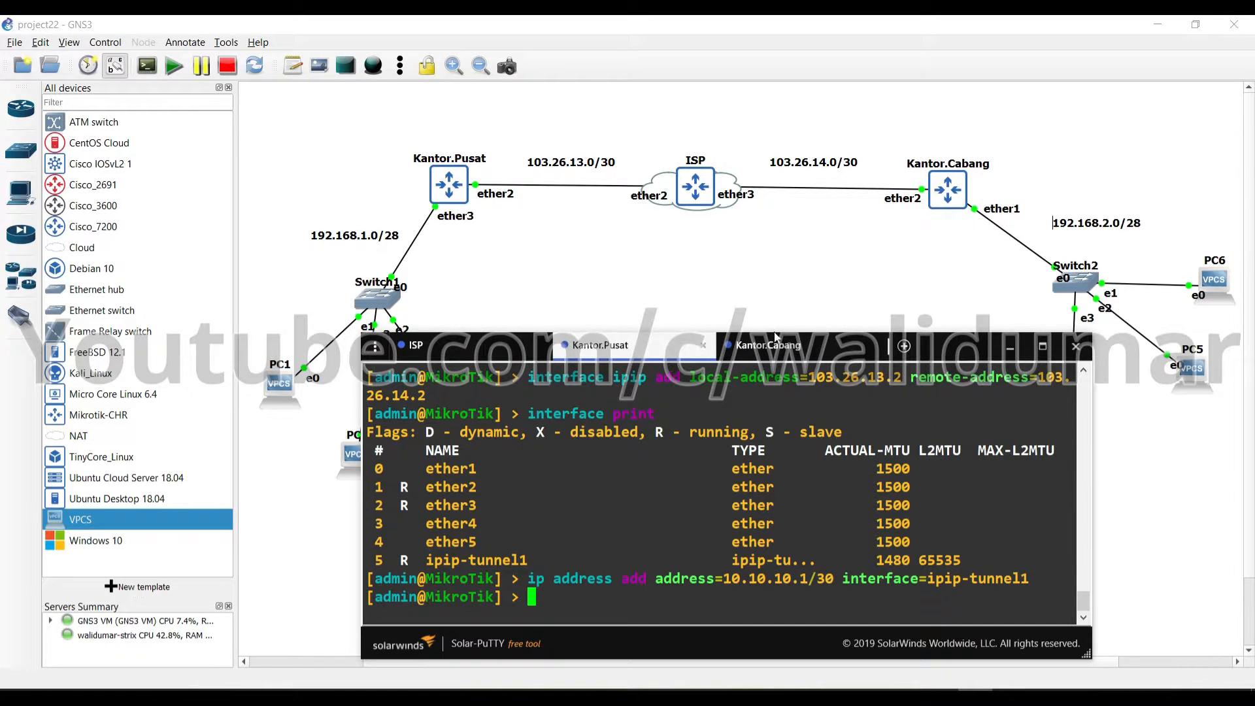
On Kantor.Cabang, add 10.10.10.2/30 to ipip-tunnel1, checking Kantor.Pusat's console along the way
click(787, 360)
text(ip address add)
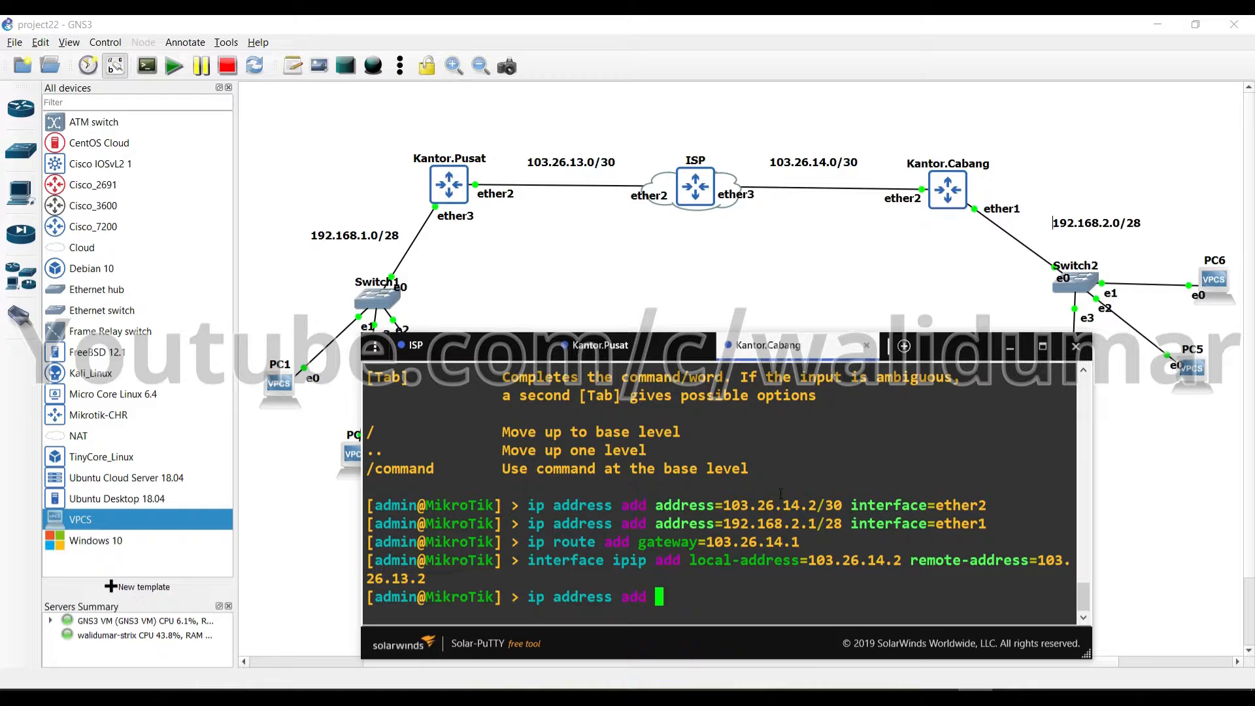
click(559, 346)
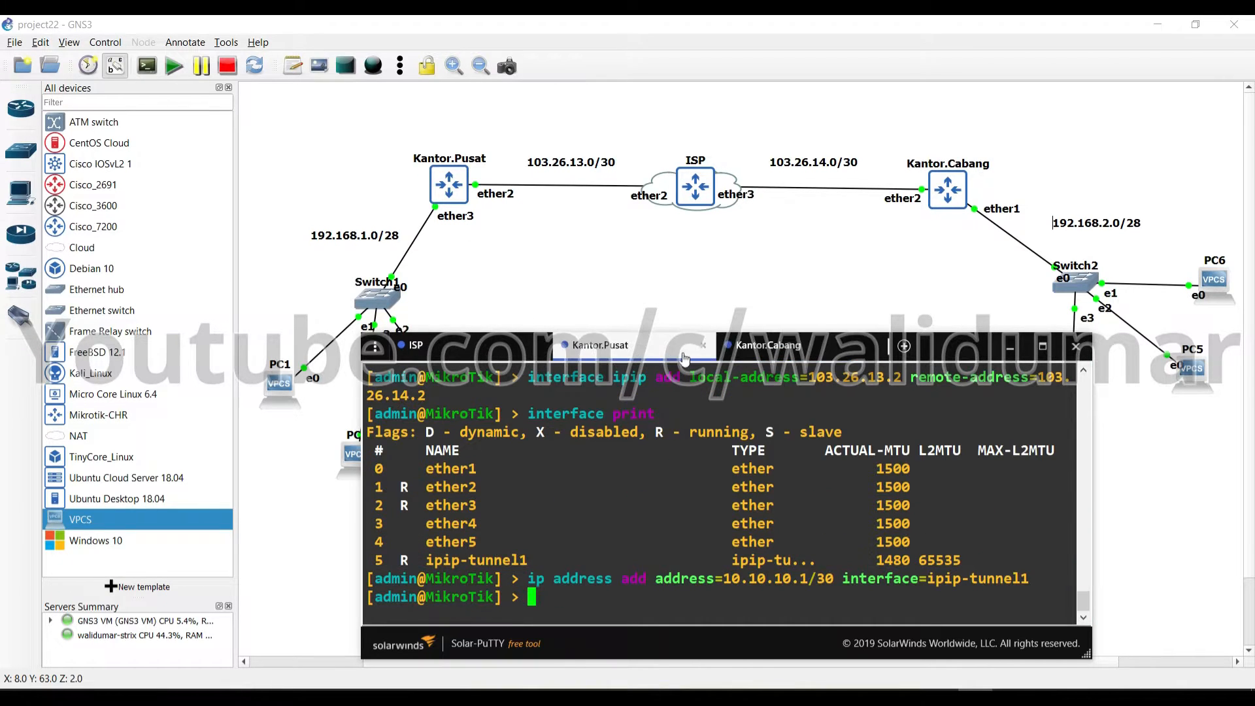
click(750, 349)
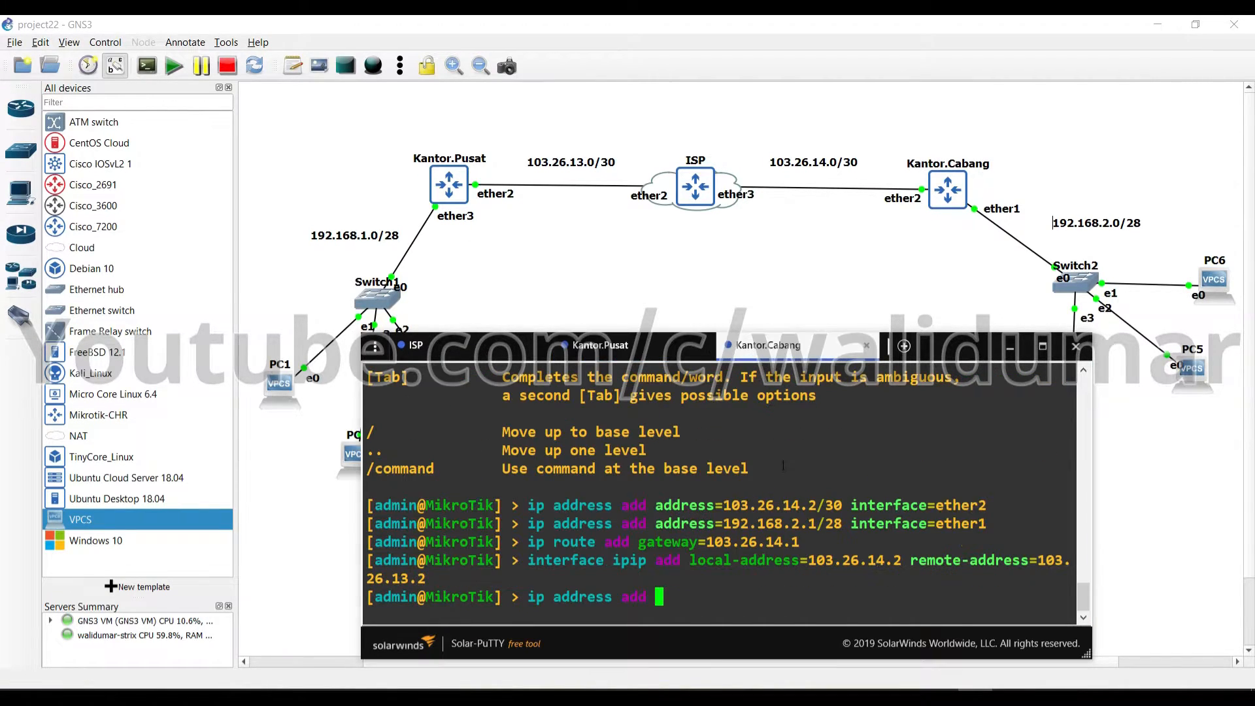
text(address=)
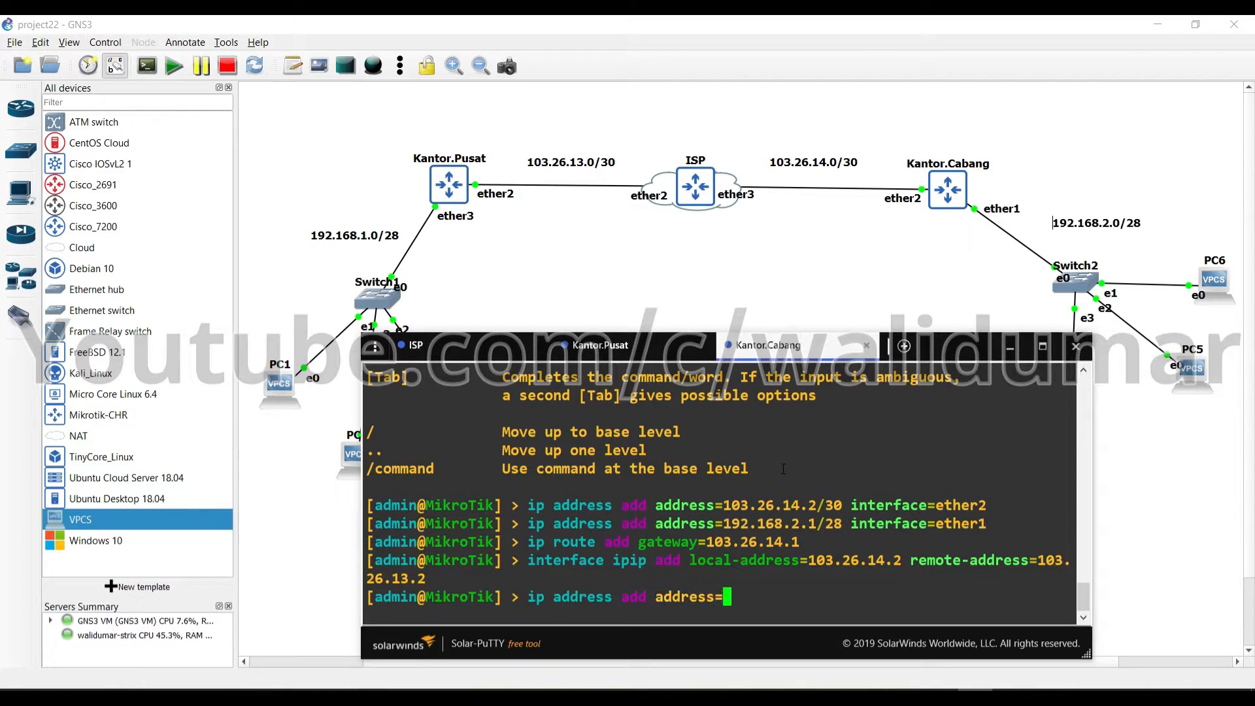
text(10.10.10.2/30)
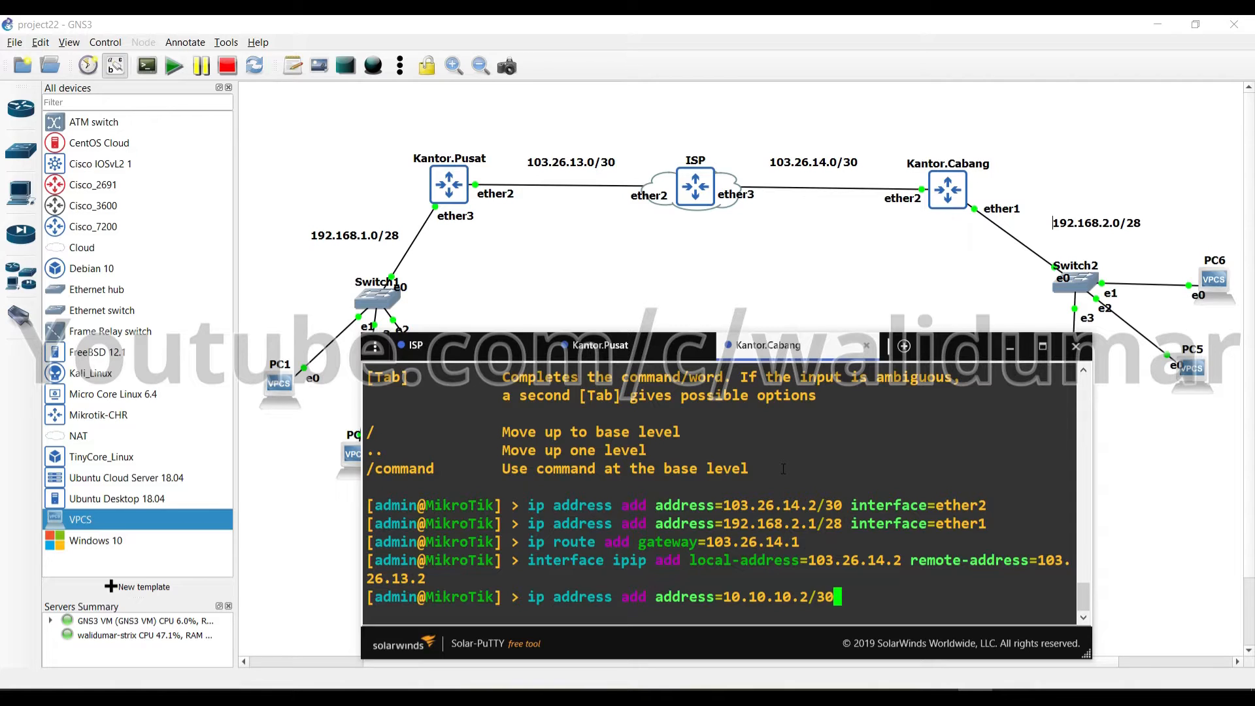
click(600, 345)
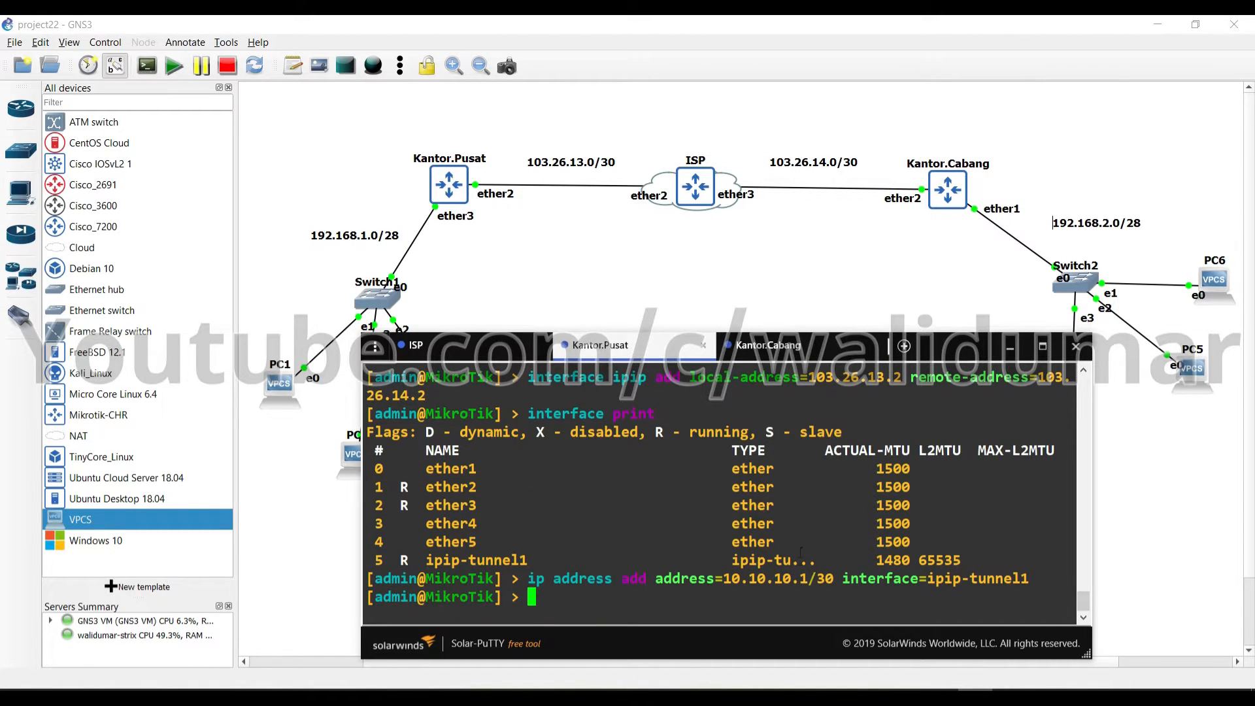
click(778, 347)
text(interface=ipip)
key(Tab)
key(Return)
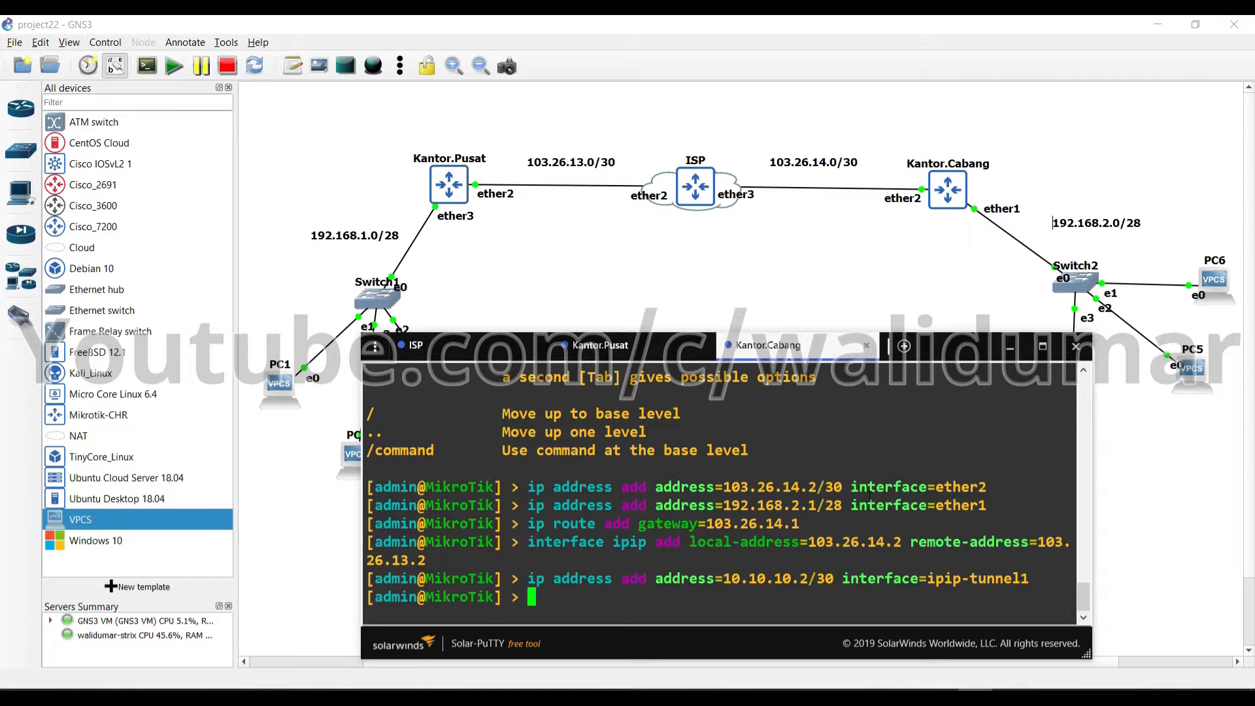
On Kantor.Pusat, run 'ip route add dst-address=192.168.2.0/28 gateway=10.10.10.2'
click(625, 345)
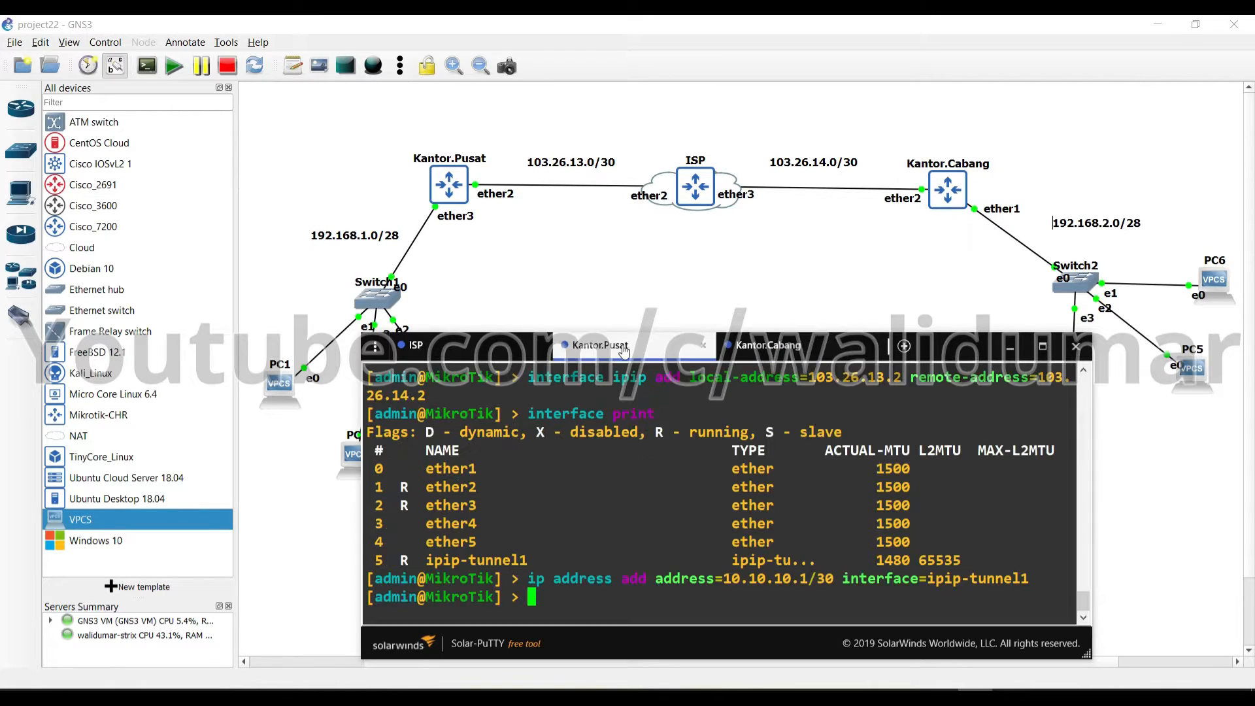
text(ip route add )
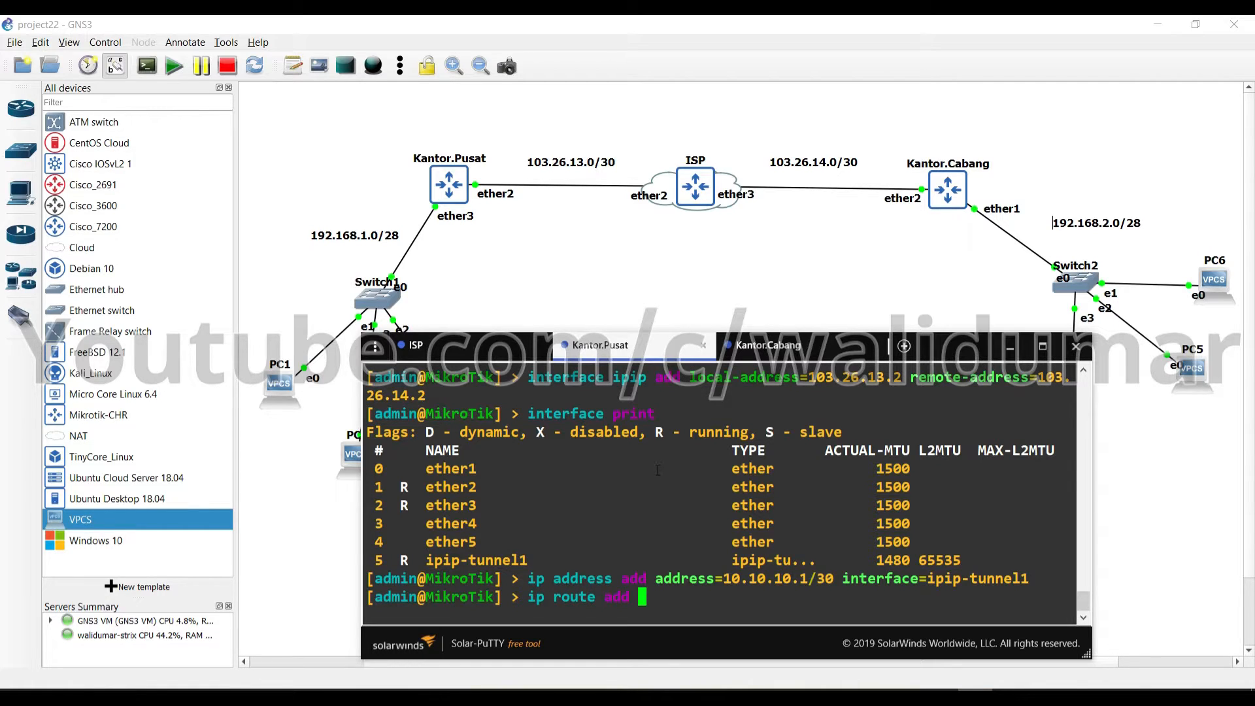
text(ds)
key(Tab)
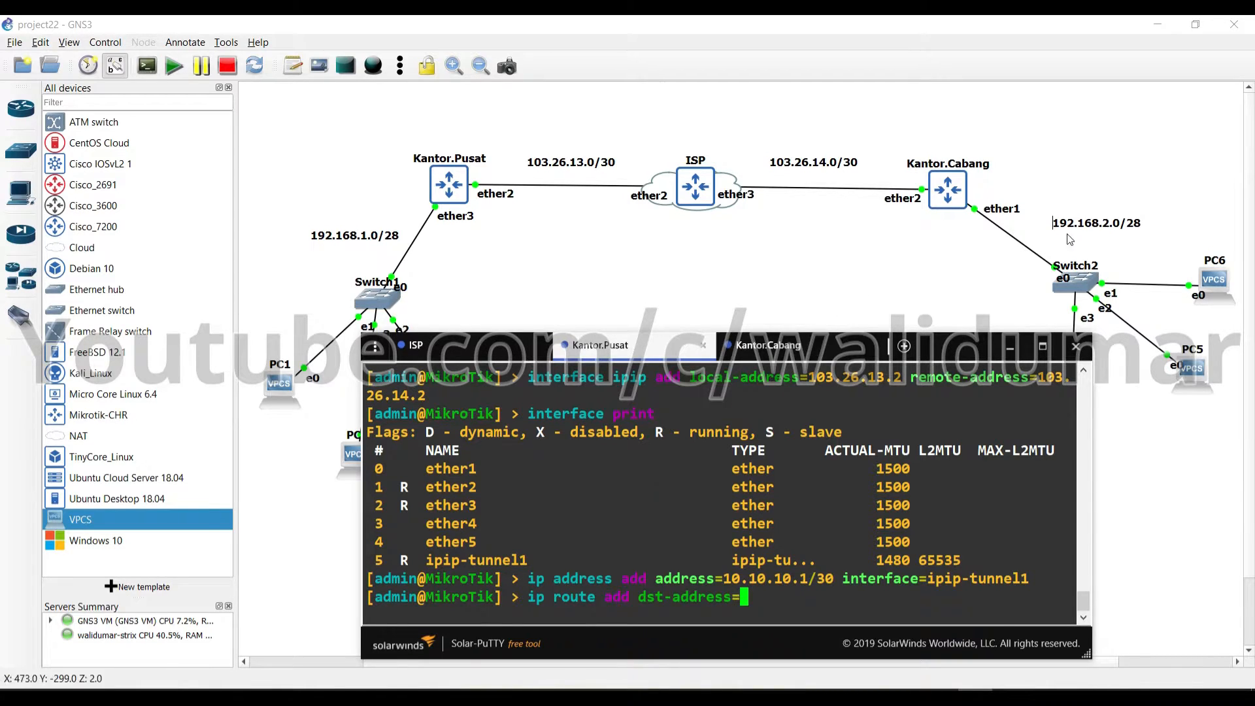
text(192.1)
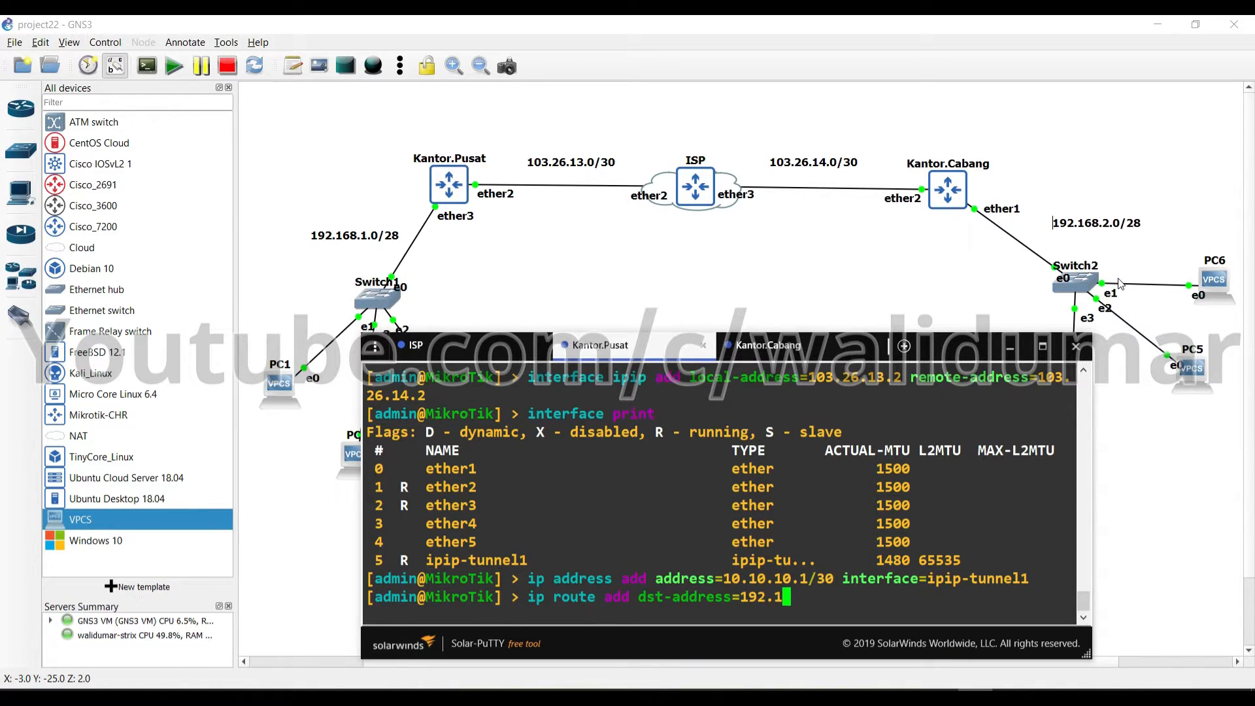
text(68.2.0/28 )
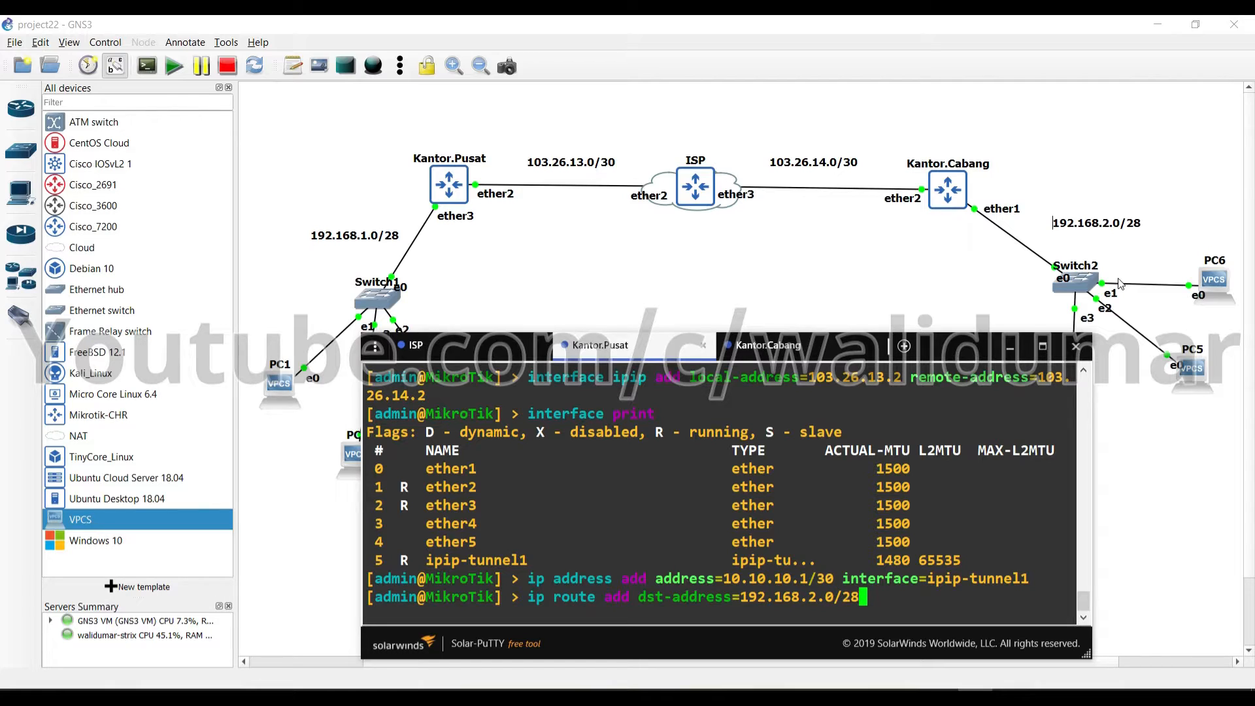
text(gateway=)
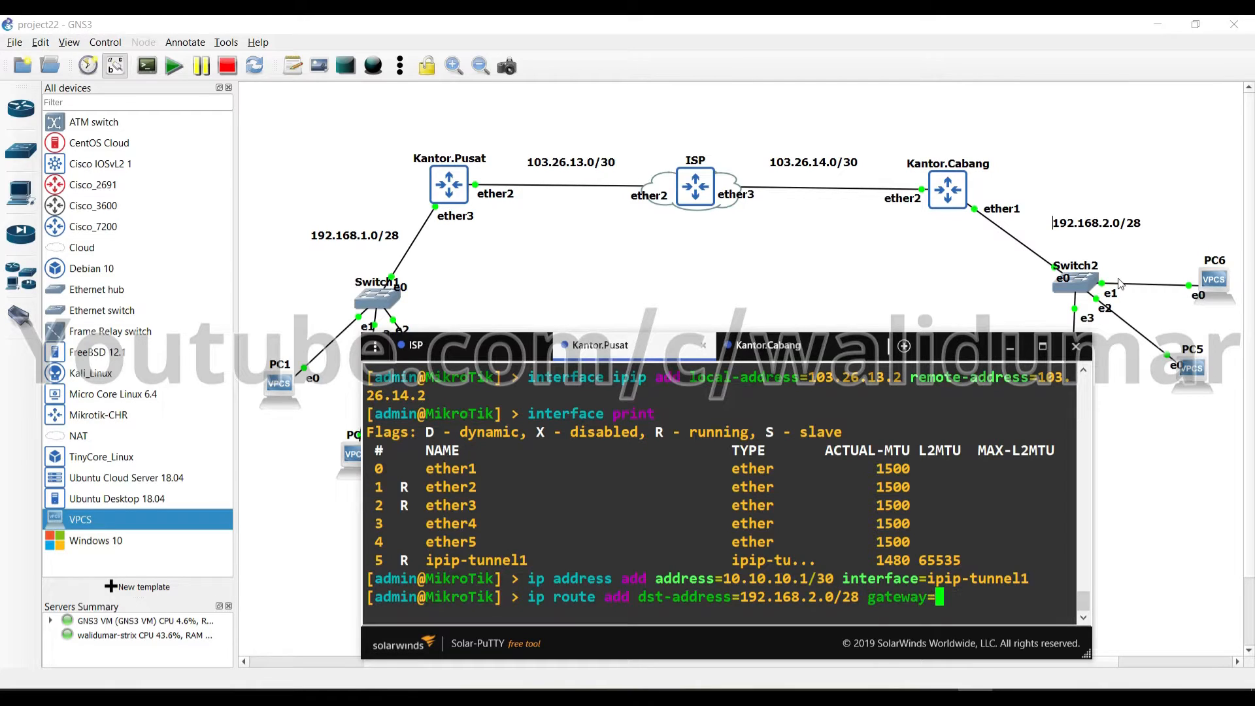
text(10.10.10.2)
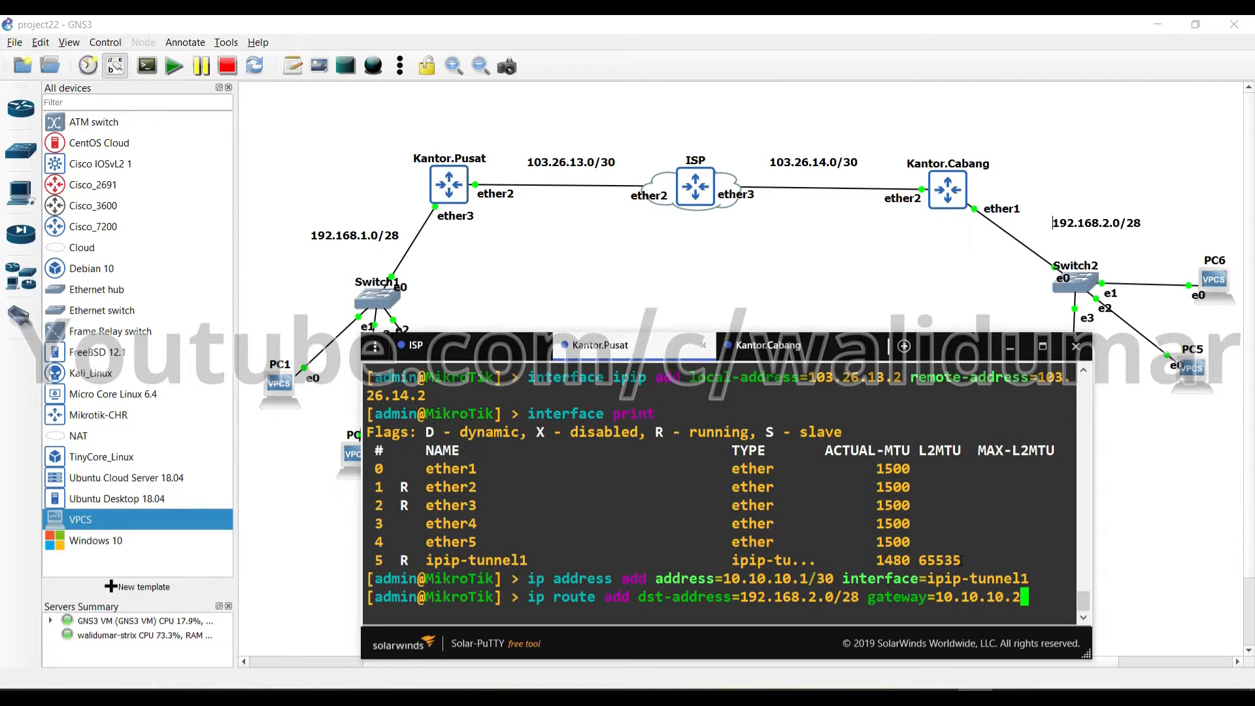
key(Return)
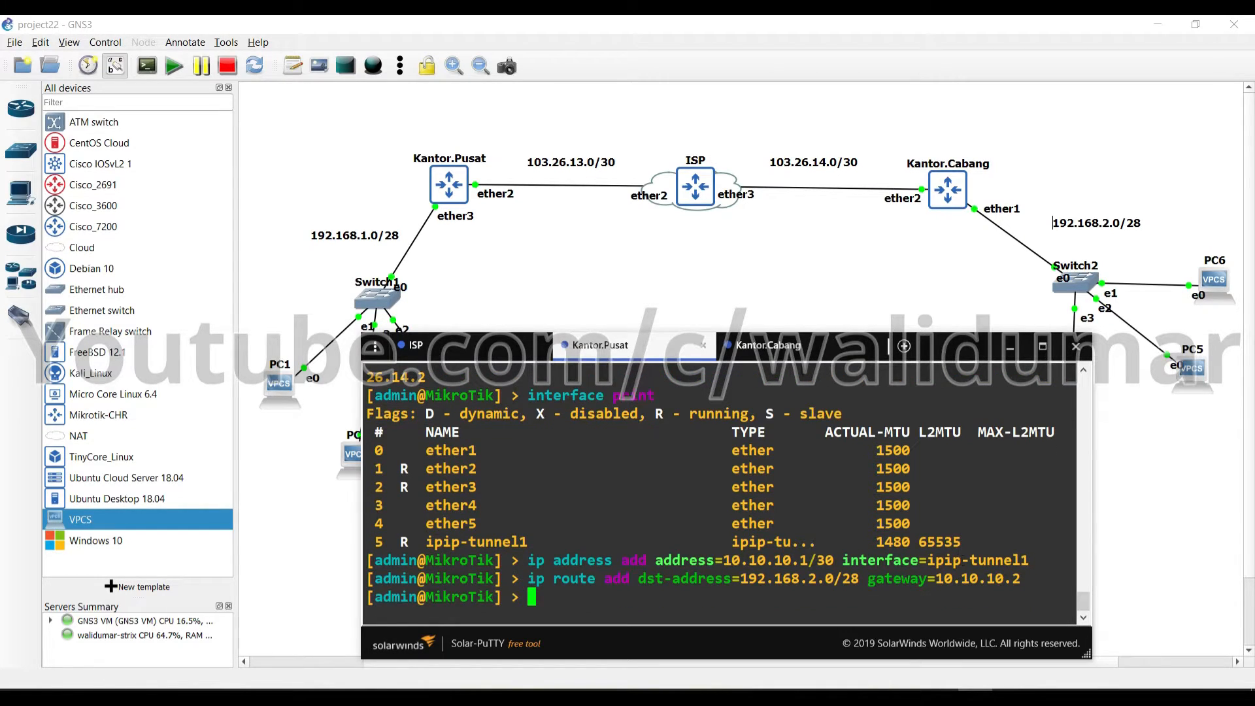
click(771, 350)
click(671, 351)
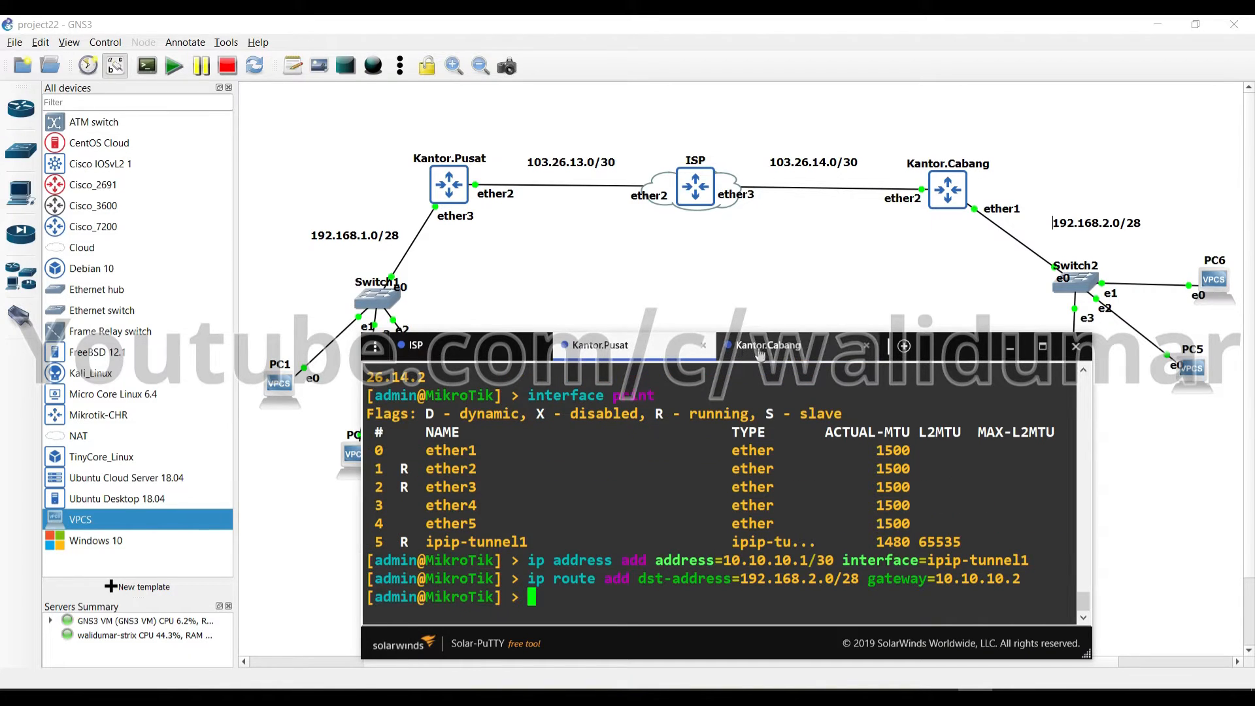
On Kantor.Cabang, fix a mistyped command and add route 192.168.1.0/28 via gateway 10.10.10.1
click(807, 353)
text(ip address add a)
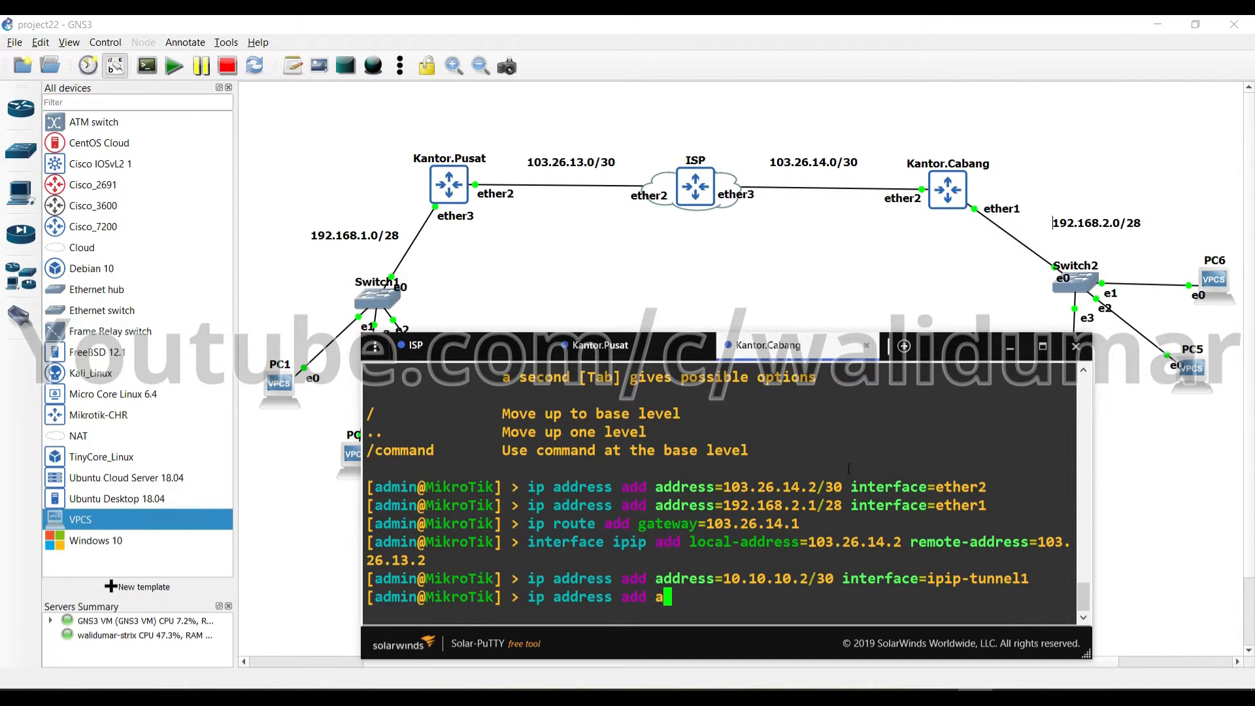
text(ddress=192.1)
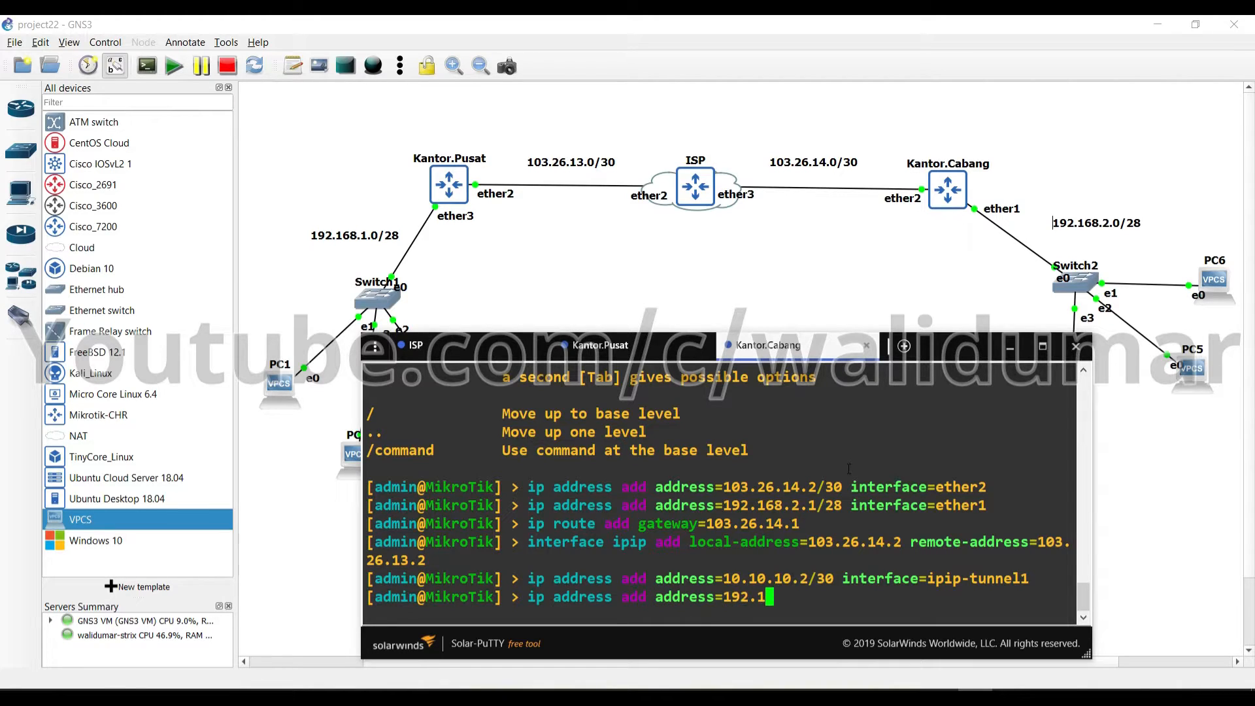
text(68.1.0/28 interface=)
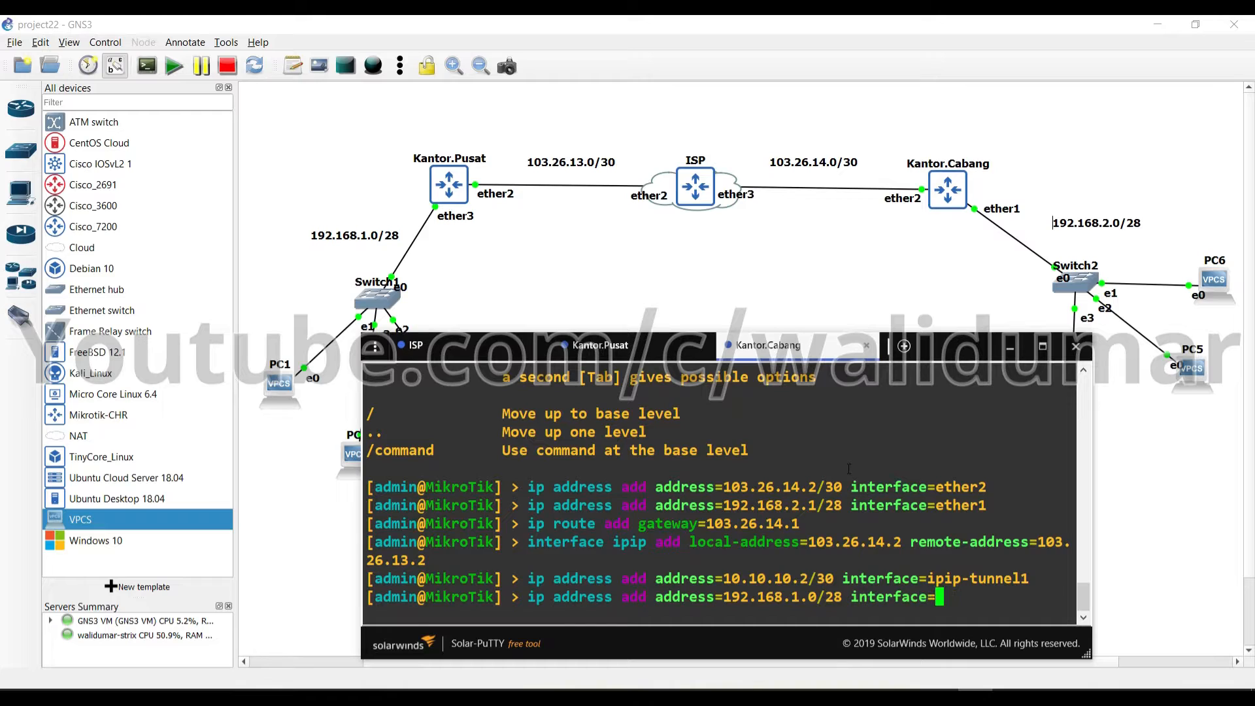
key(BackSpace)
key(BackSpace)
key(BackSpace)
key(BackSpace)
key(BackSpace)
key(BackSpace)
key(BackSpace)
key(BackSpace)
key(BackSpace)
key(BackSpace)
key(BackSpace)
key(BackSpace)
key(BackSpace)
key(BackSpace)
key(BackSpace)
key(BackSpace)
key(BackSpace)
key(BackSpace)
key(BackSpace)
key(BackSpace)
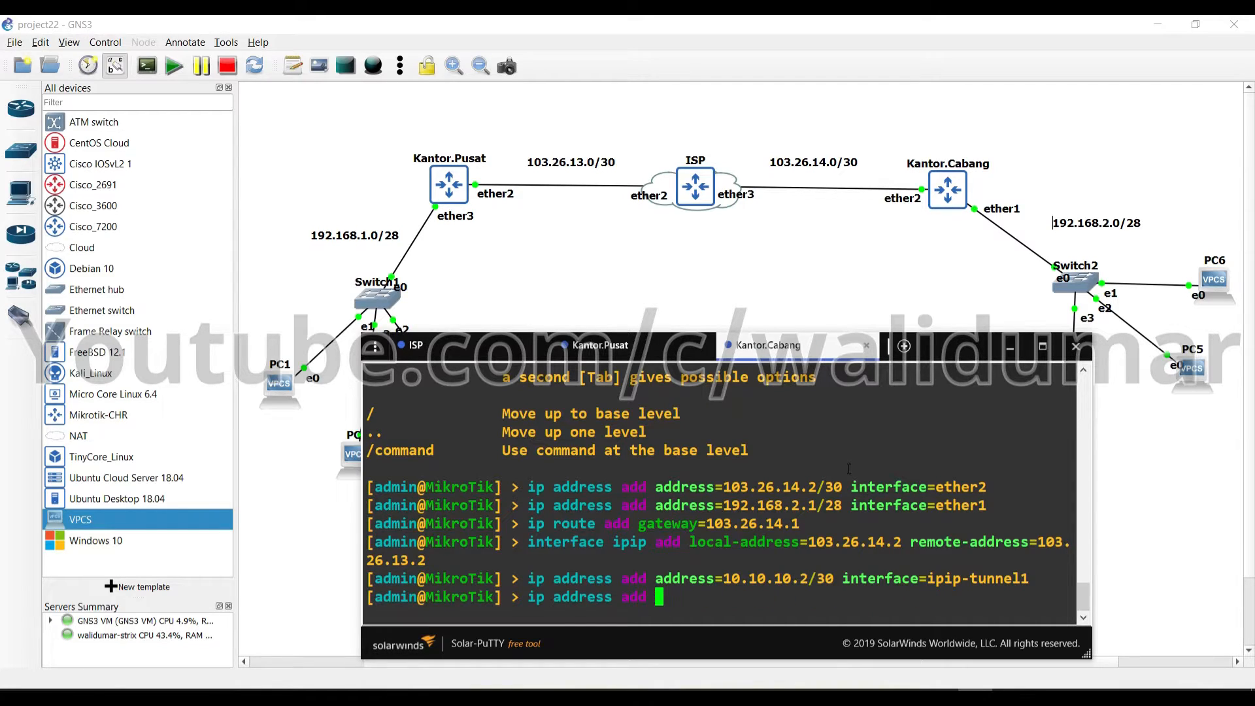
text(route ad)
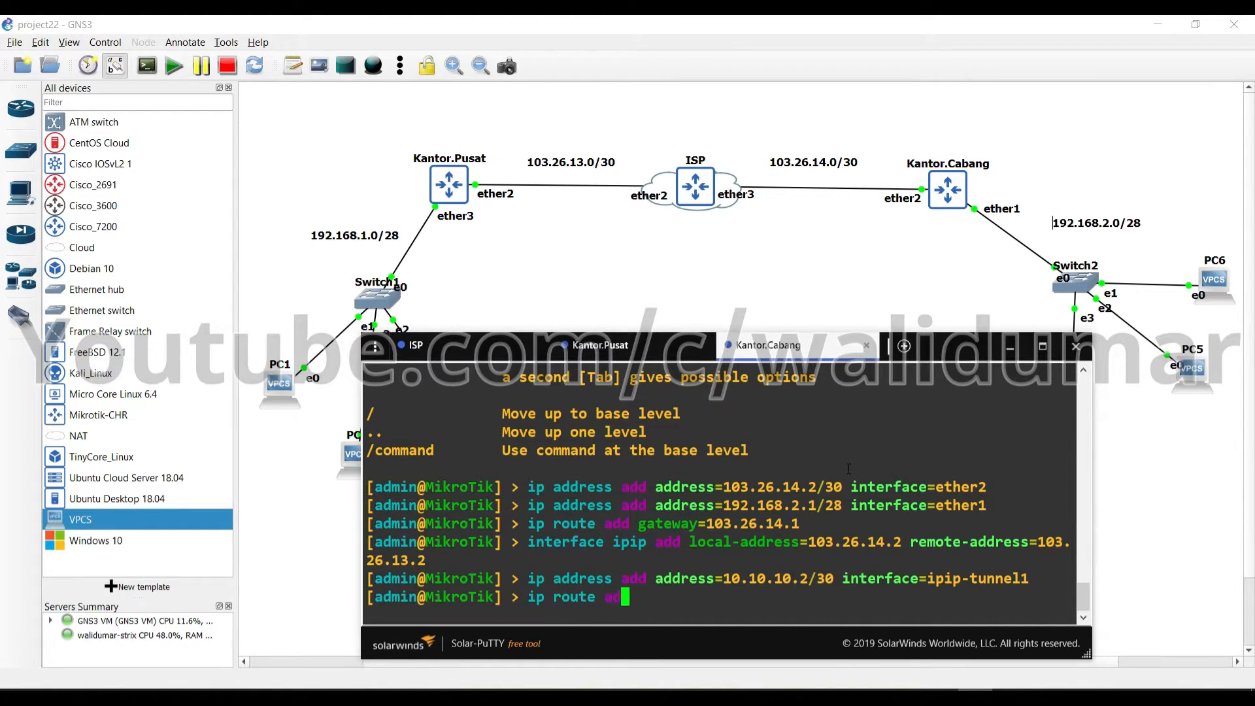
text(d dst)
key(Tab)
text(192.1)
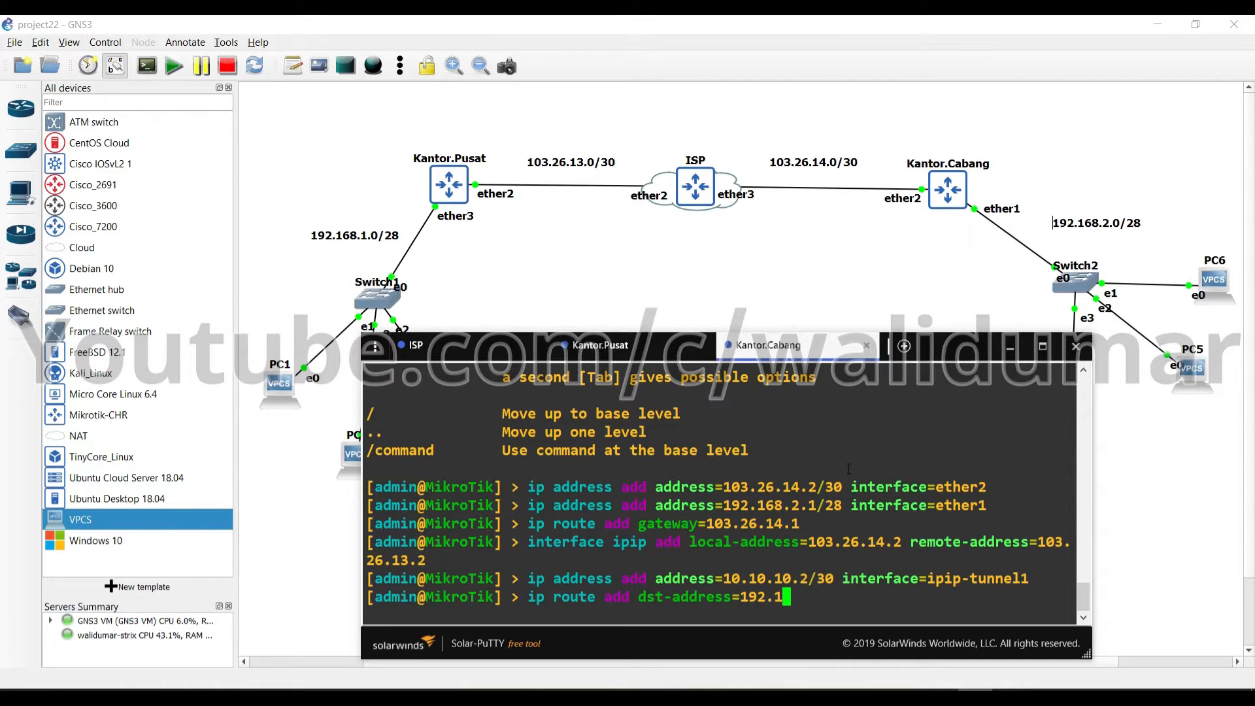
text(68.1.0/28 in)
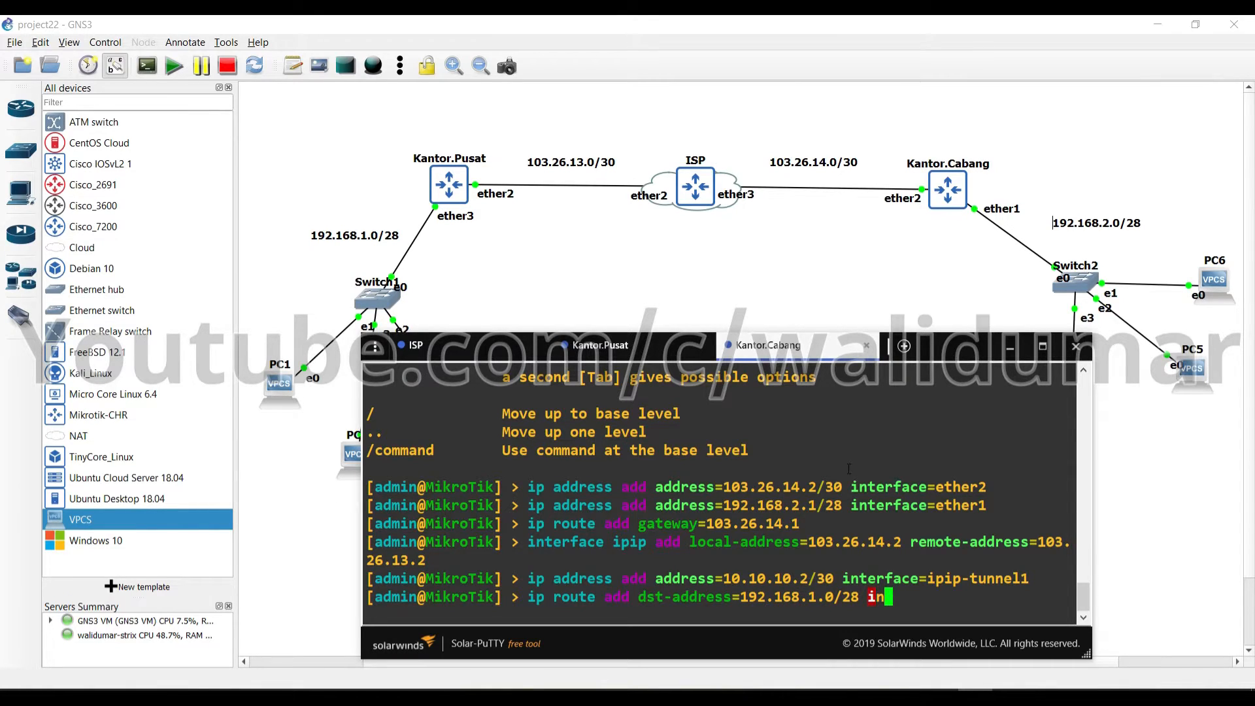
key(BackSpace)
key(BackSpace)
text(g)
key(Tab)
text(10.10.10.)
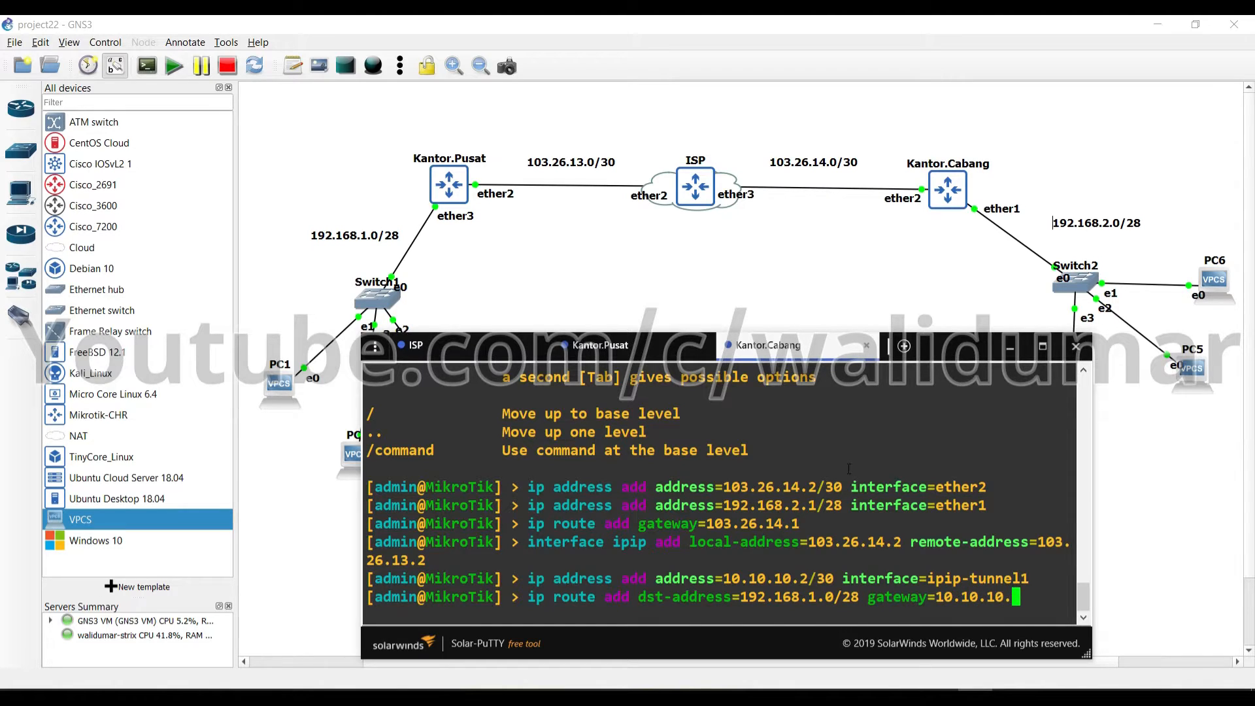
text(1)
key(Return)
text(ip route print detail)
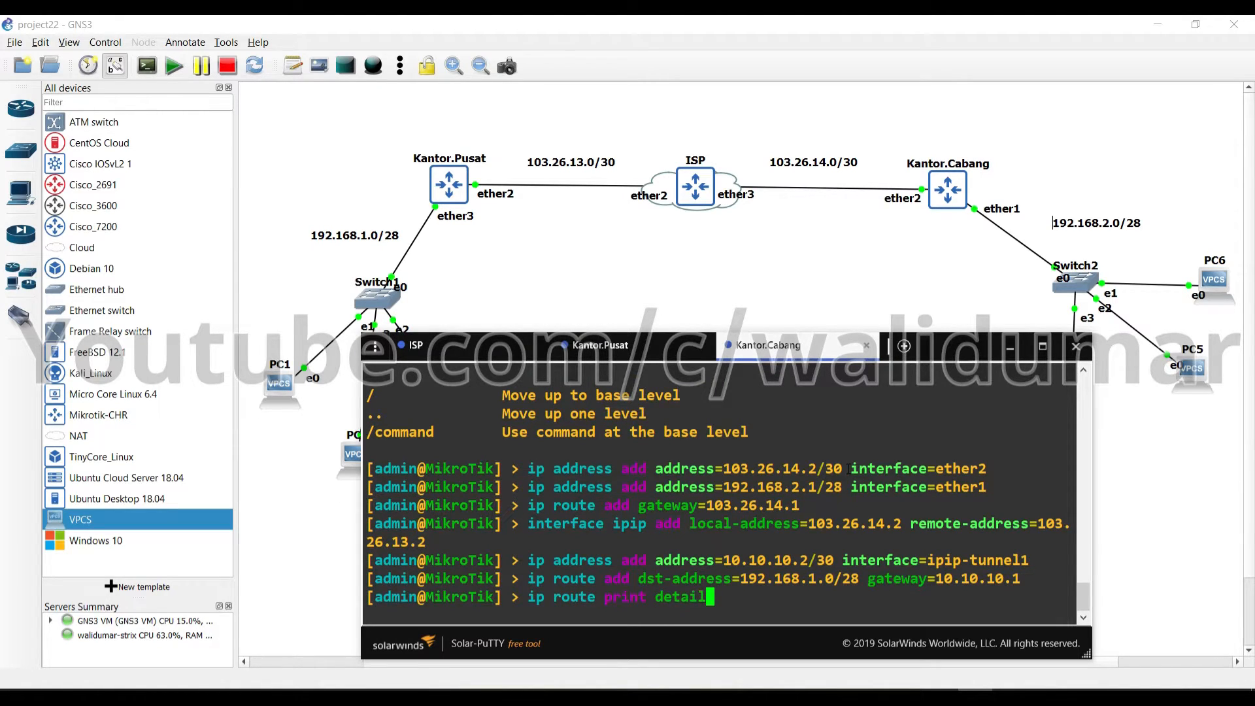
List Kantor.Cabang's routes in detail, checking the 10.10.10.0/30 network and ipip-tunnel1 gateway
key(Return)
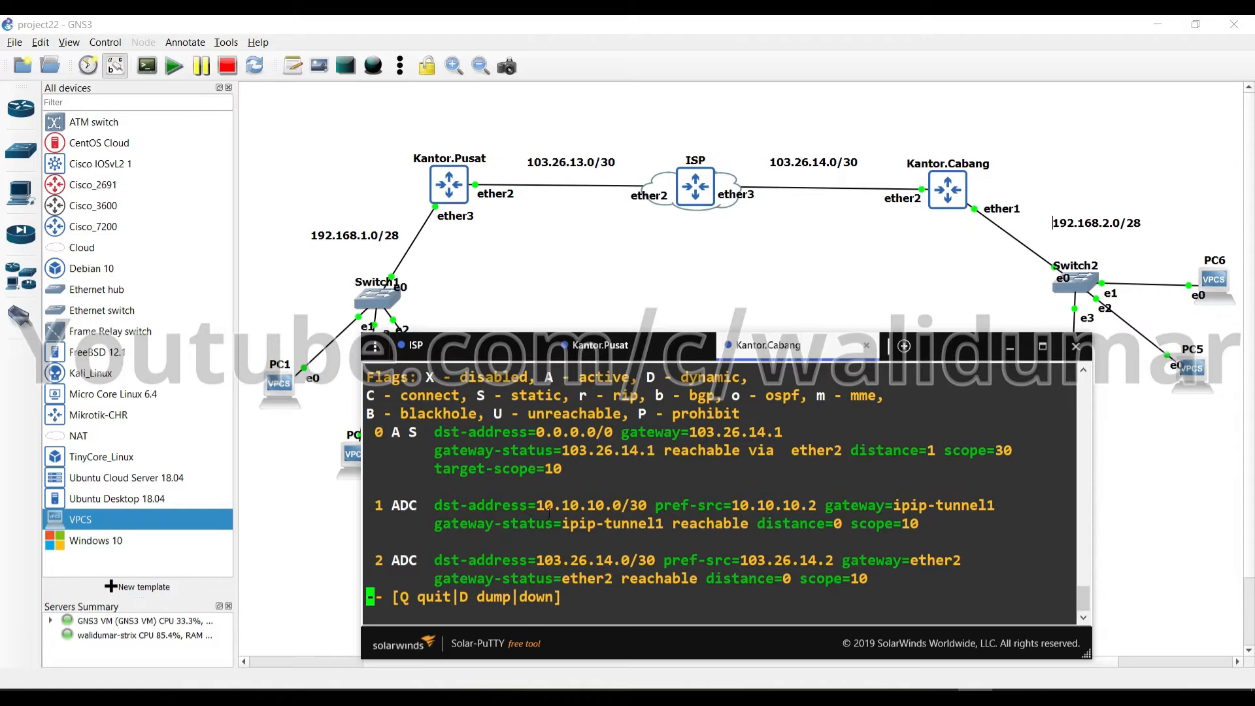
drag(536, 505, 640, 506)
click(543, 516)
key(Return)
key(Return)
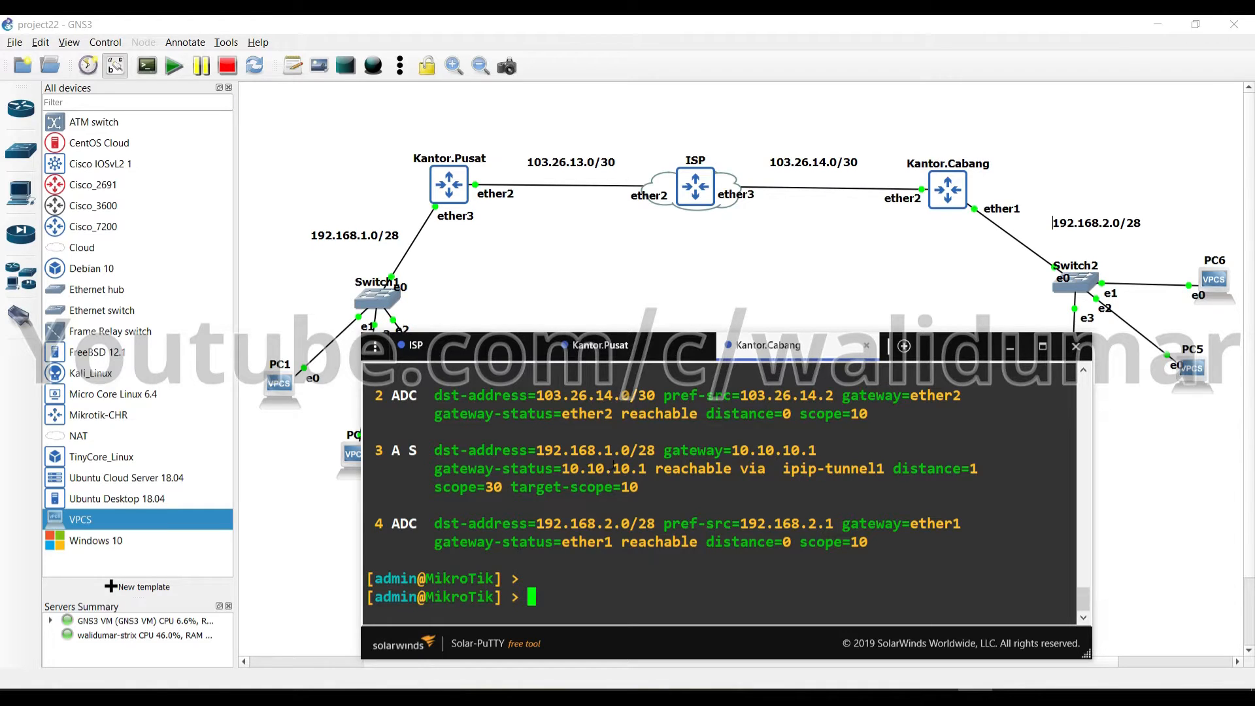
drag(784, 469, 885, 468)
List Kantor.Pusat's routes in detail, confirming 192.168.2.0/28 via 10.10.10.2 on ipip-tunnel1
text(ip route print de)
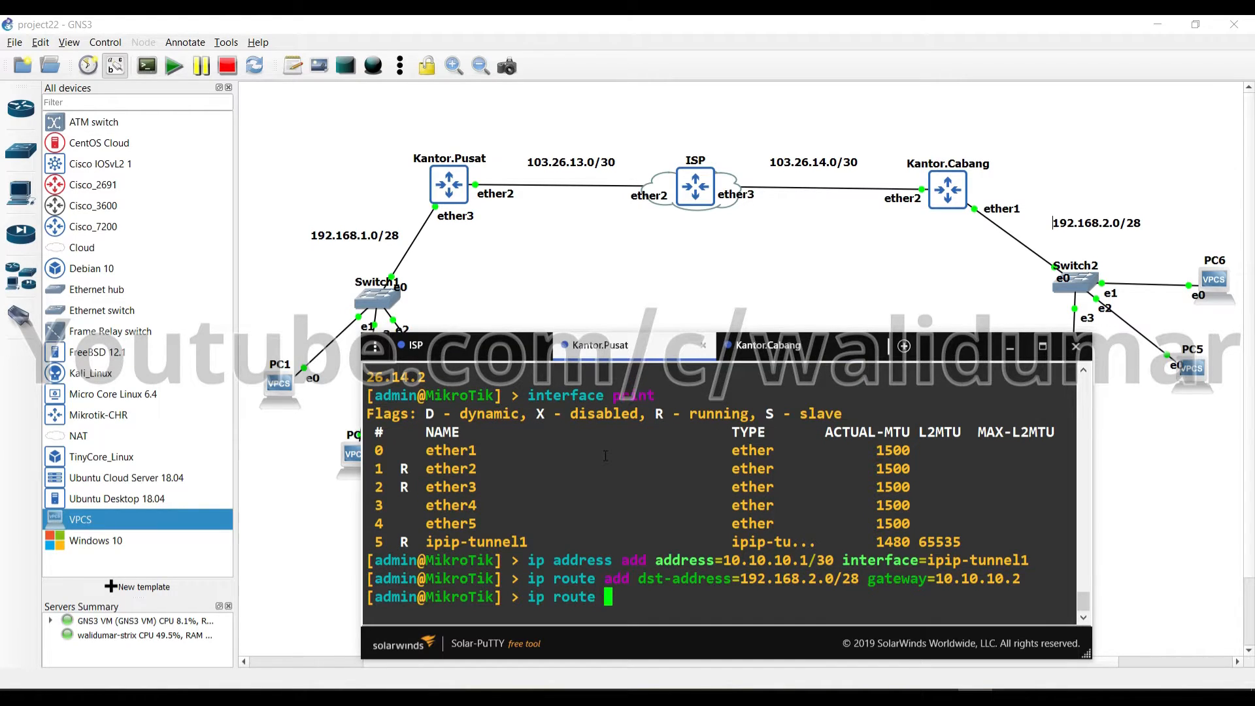
text(tail)
key(Return)
key(space)
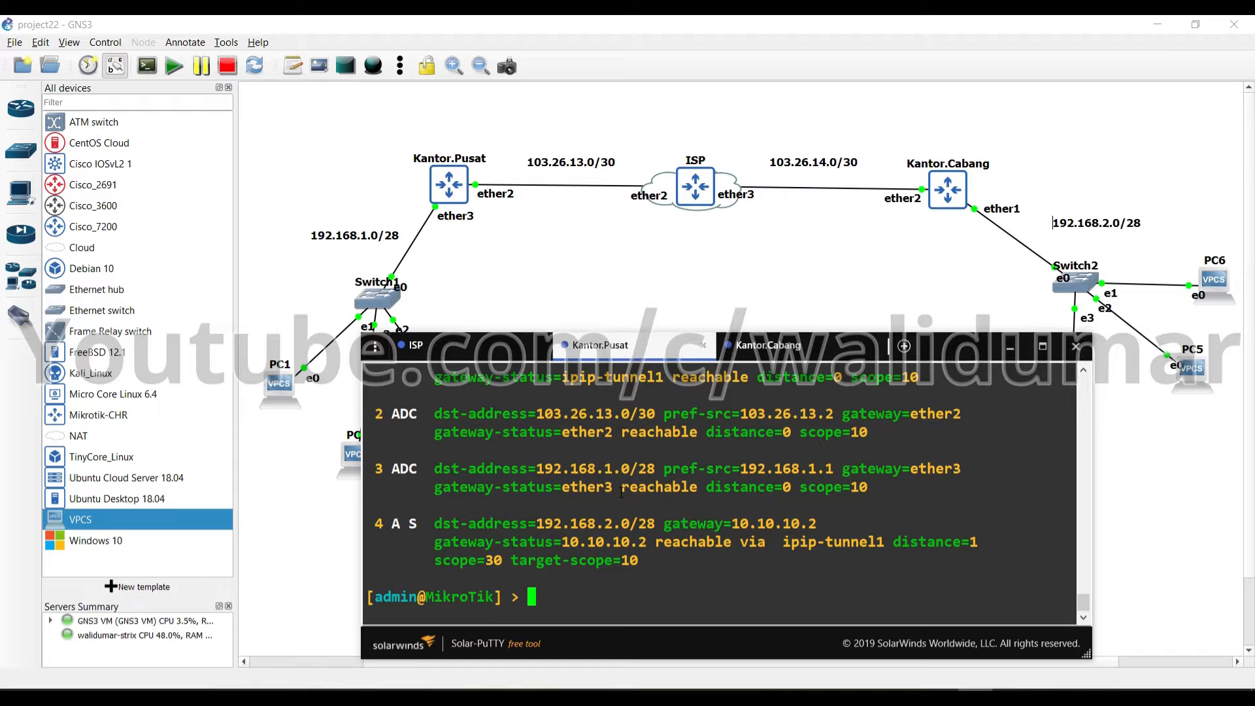
text(ip dhcp-server setup)
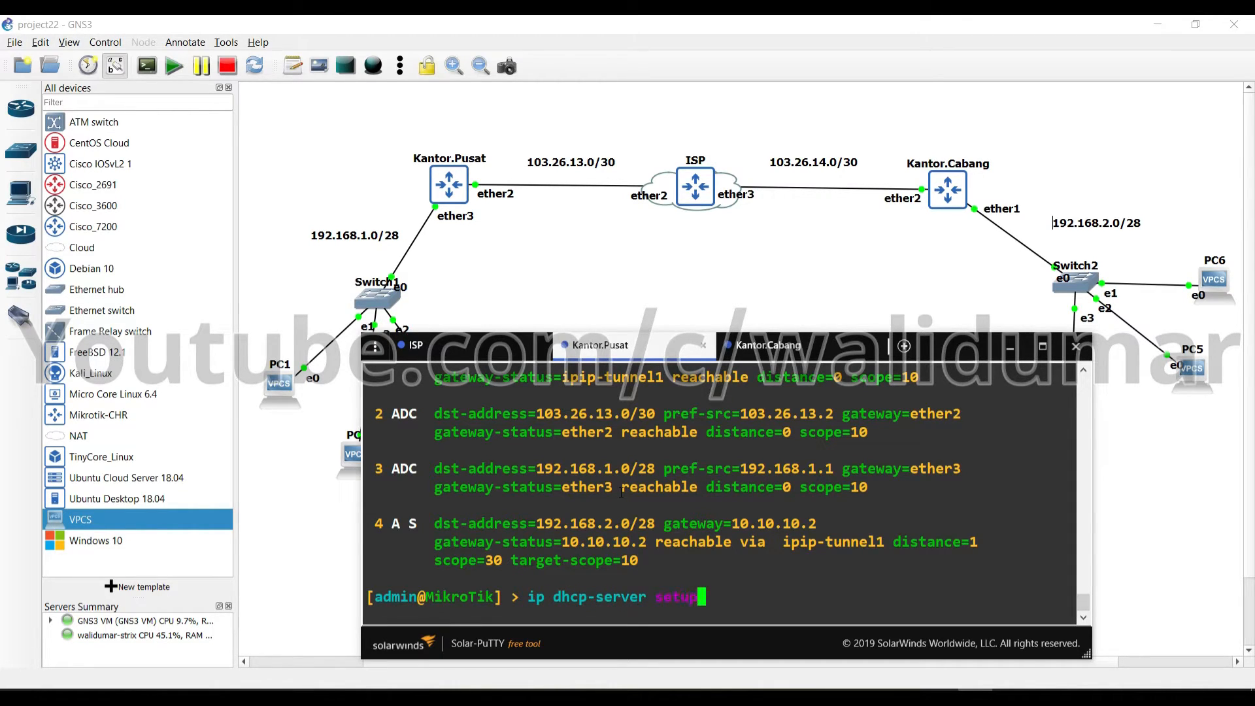
Create Kantor.Pusat's DHCP server on ether3, accepting the suggested address space, gateway, pool and lease
key(Return)
text(ether3)
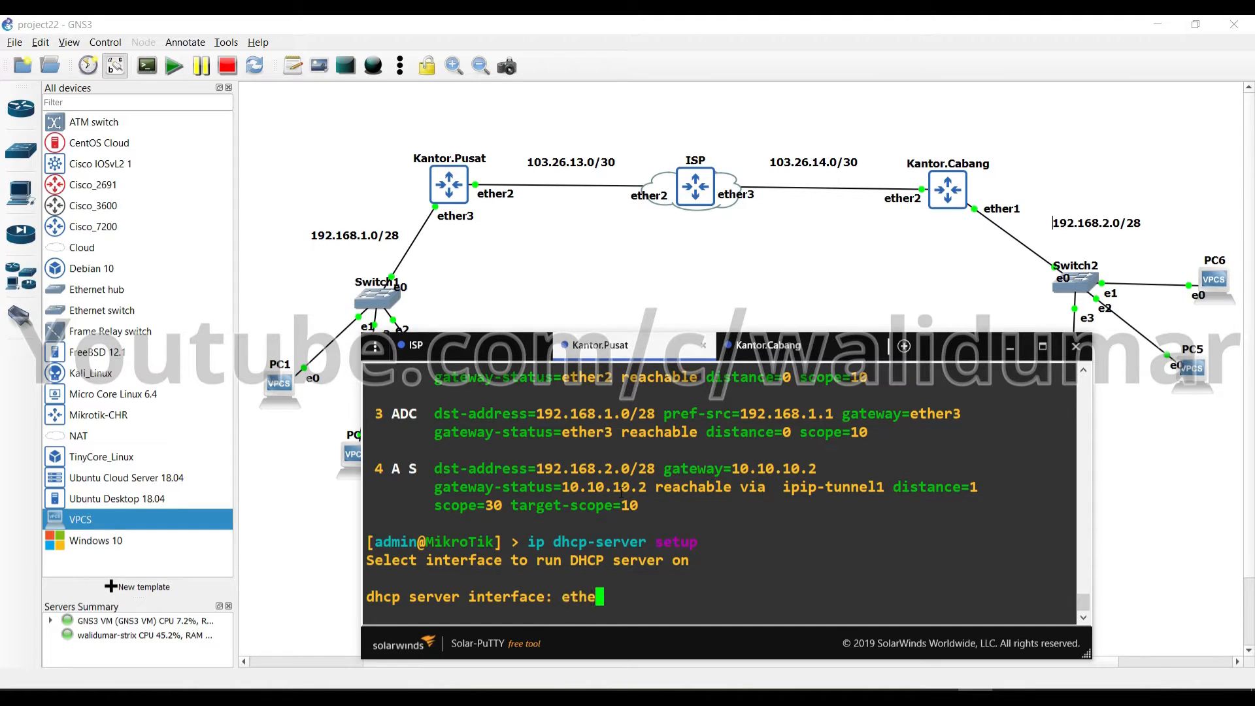
key(Return)
key(Return)
key(Return)
key(Return)
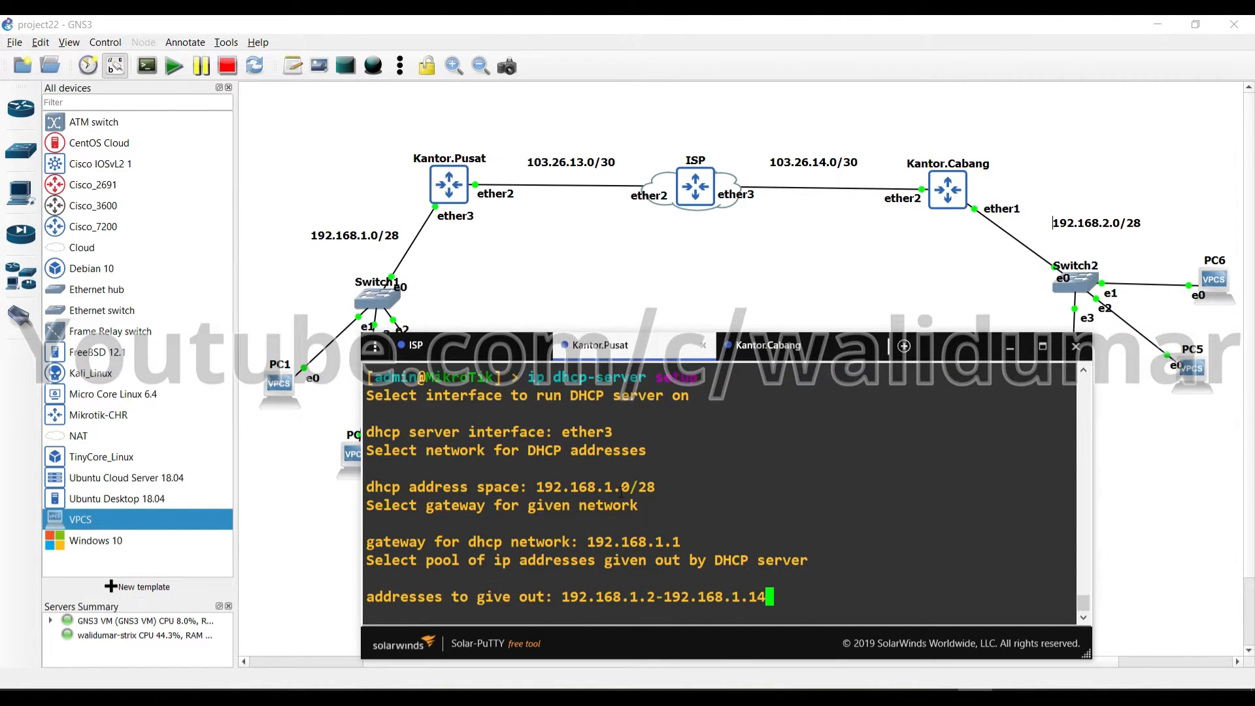
key(Return)
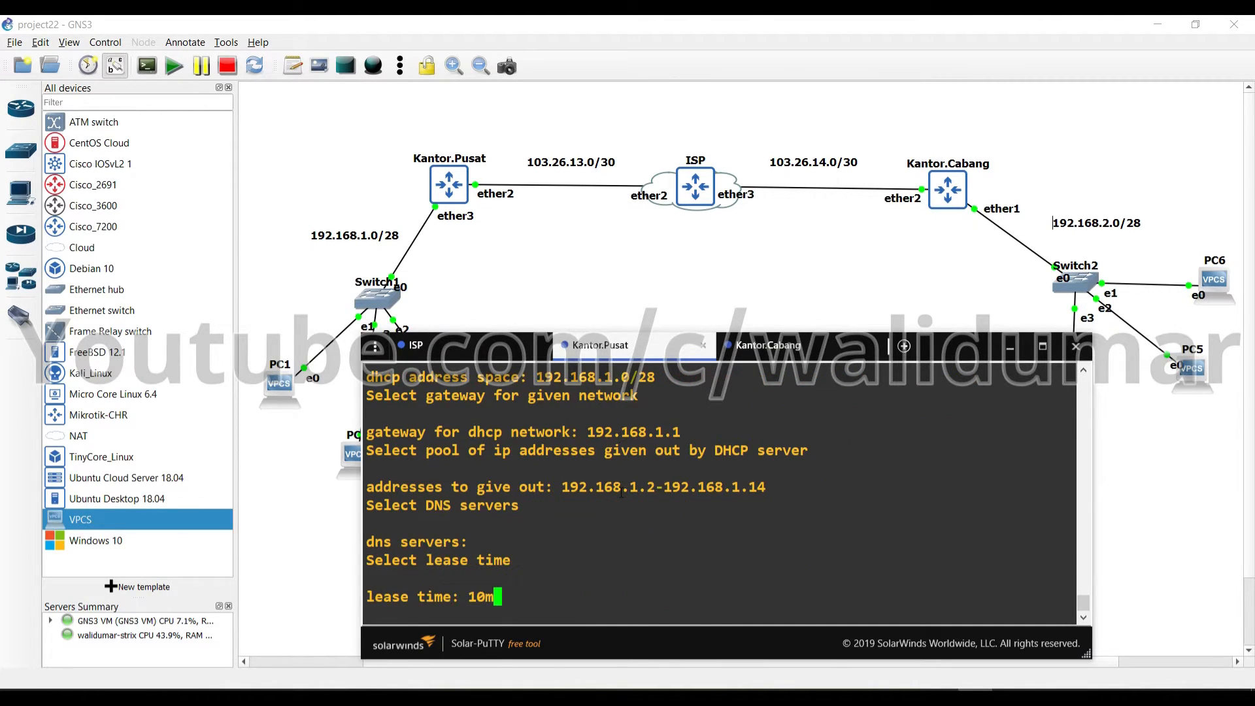
key(Return)
Set up Kantor.Cabang's DHCP server on ether1 with default space 192.168.2.0/28 and gateway 192.168.2.1
click(768, 357)
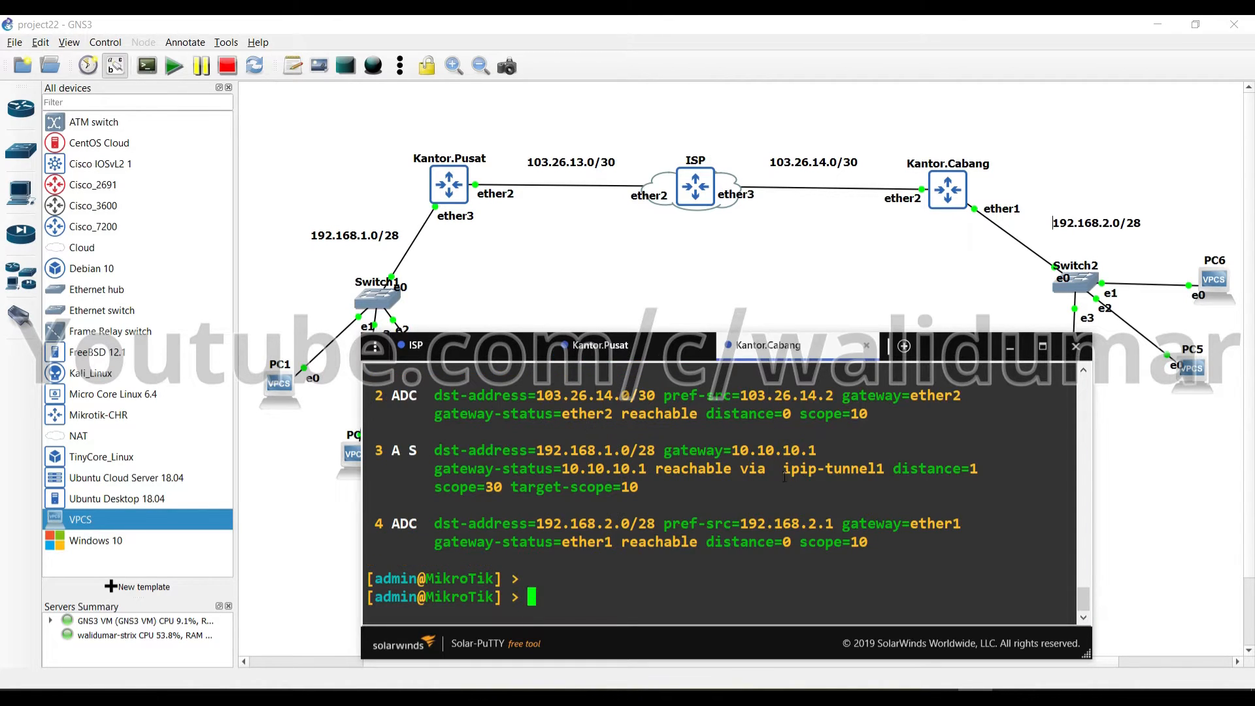
text(ip dhcp-se)
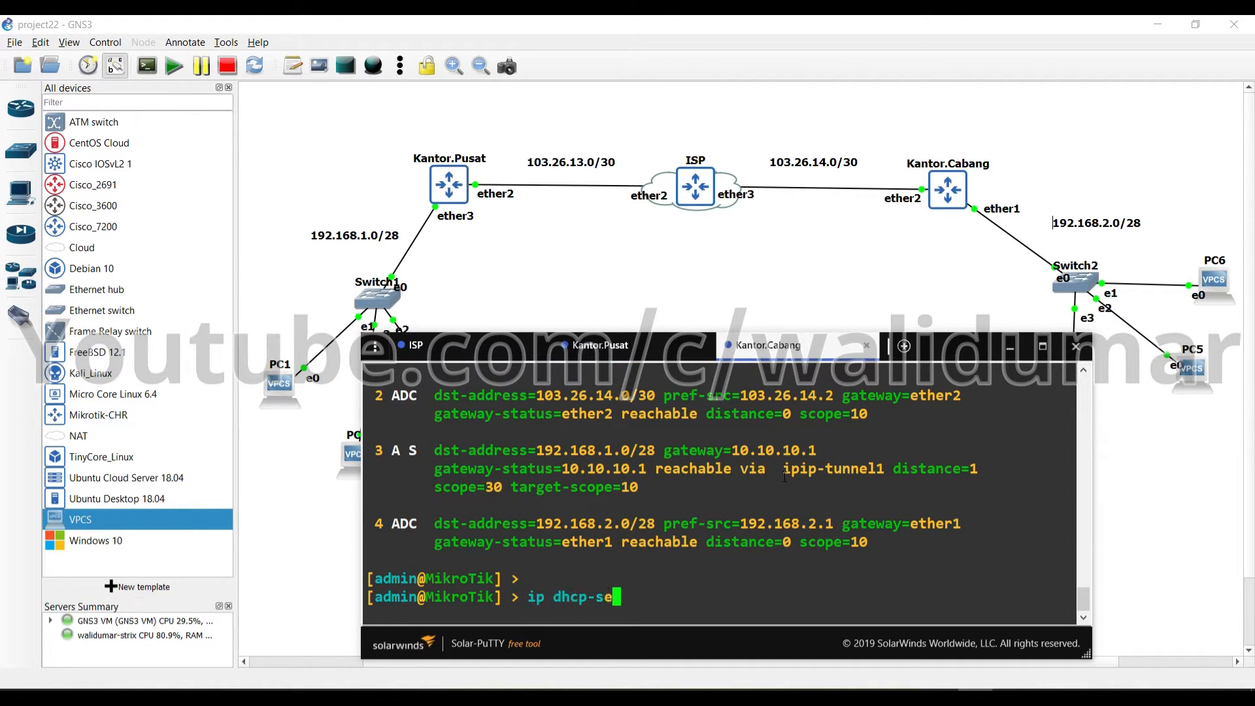
text(rver setup)
key(Return)
text(ethe)
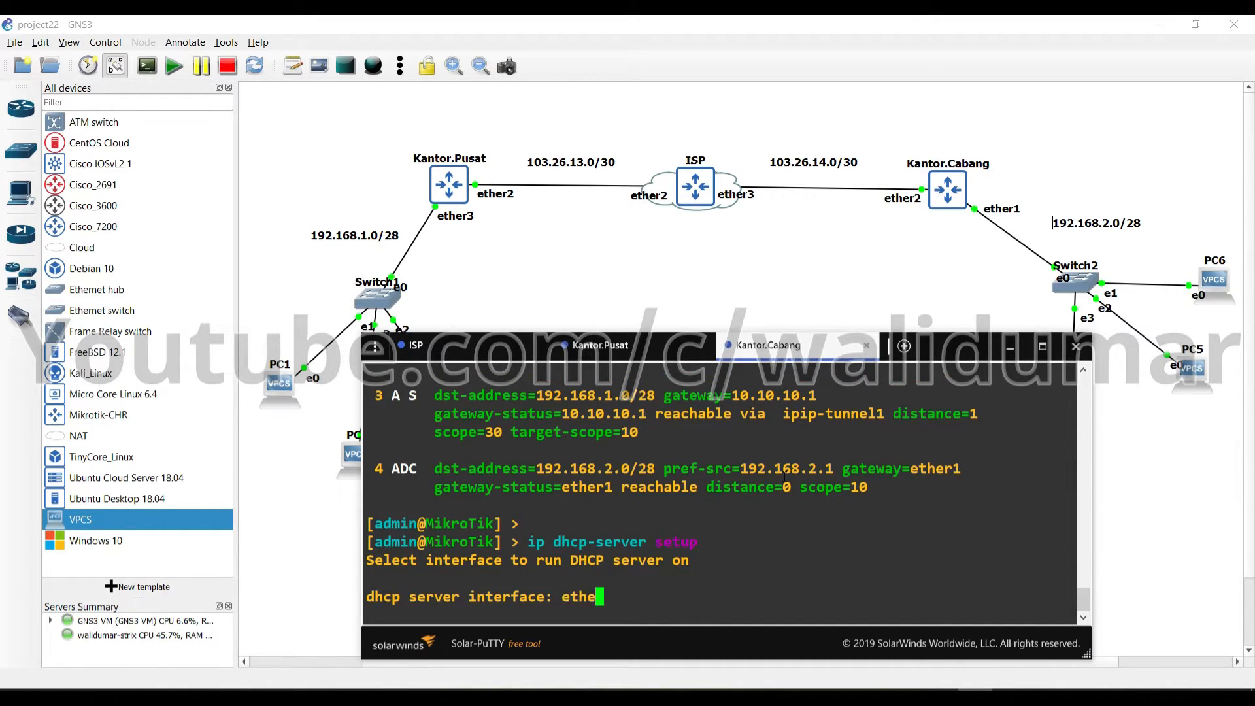
text(r1)
key(Return)
key(Return)
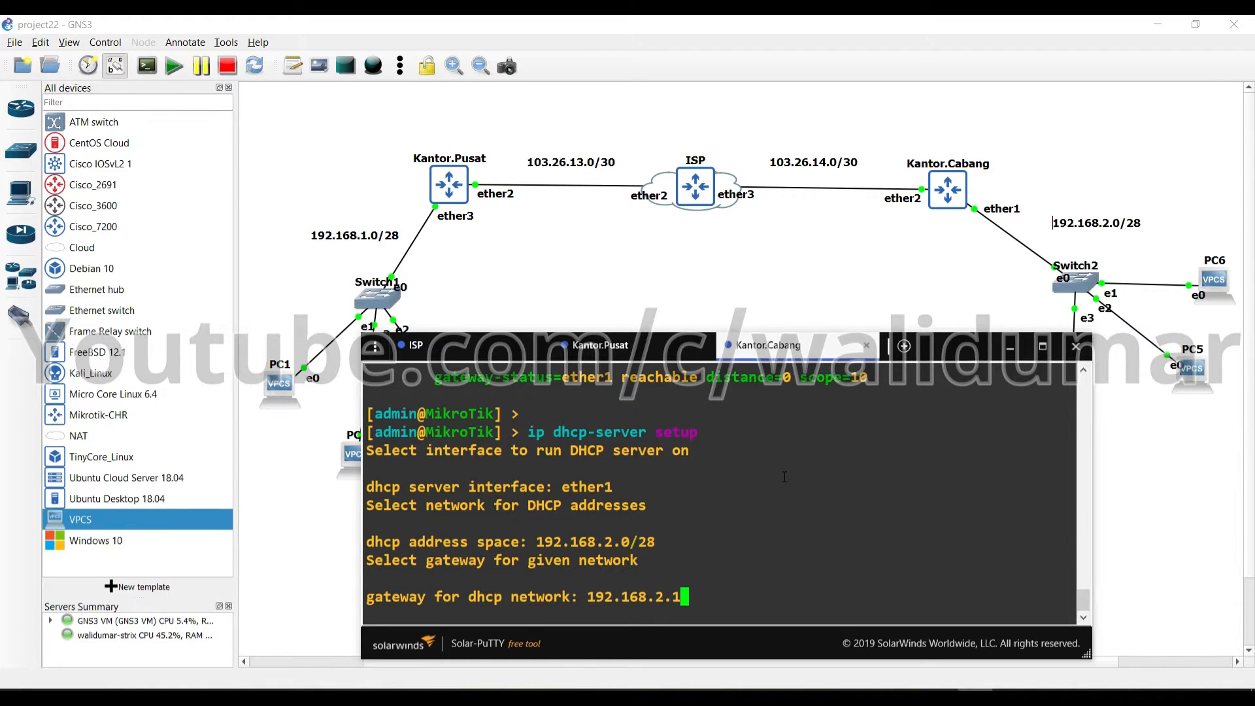
key(Return)
key(Return)
key(Return)
key(Return)
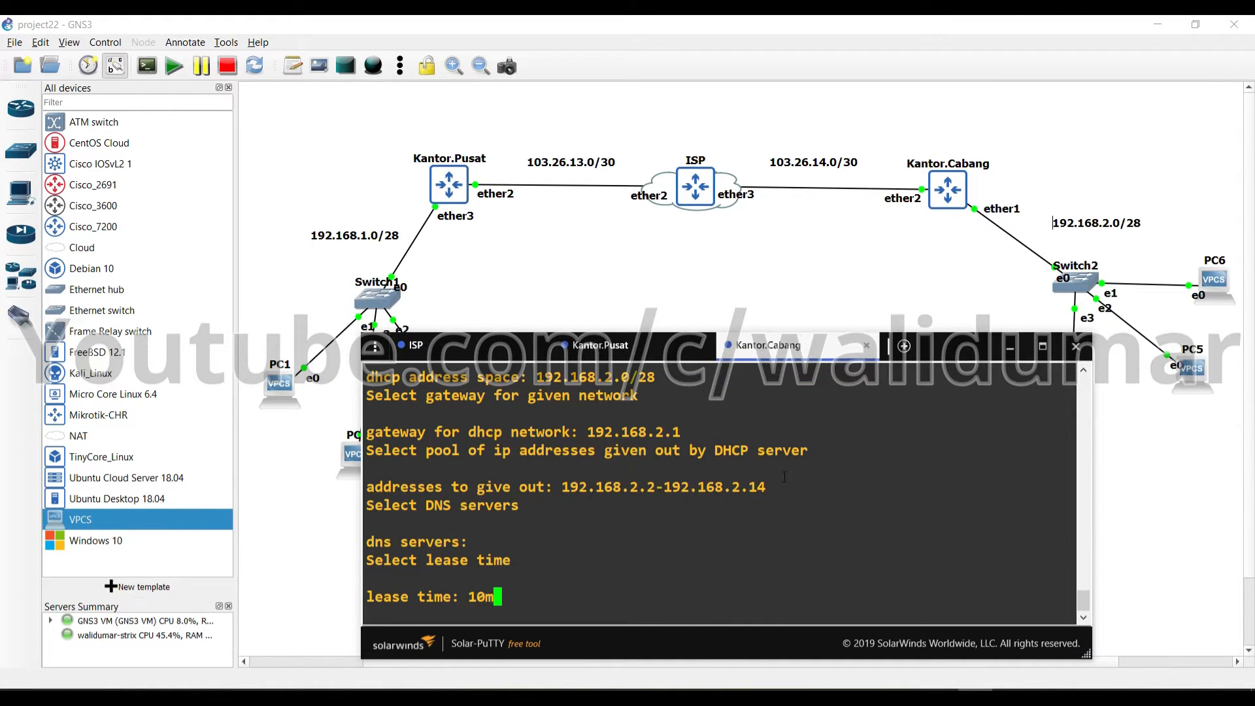
Close the Kantor.Pusat, Kantor.Cabang and remaining router consoles to return to the topology
click(703, 346)
click(703, 345)
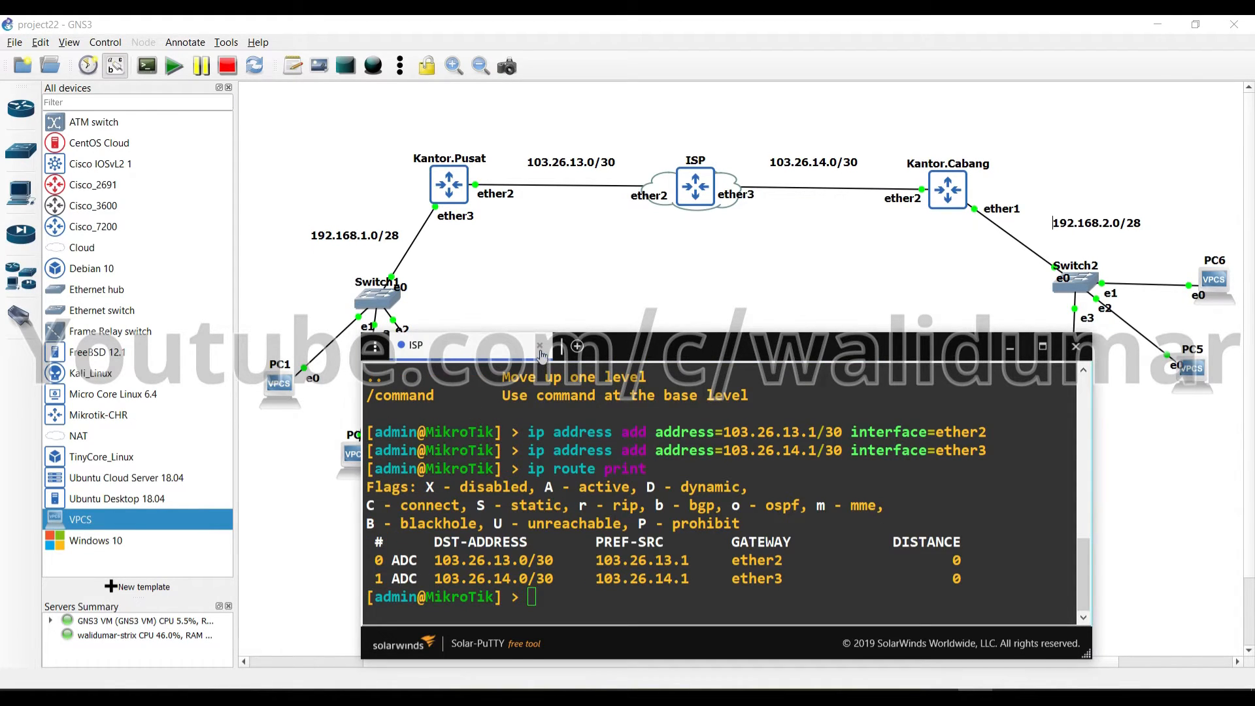
click(539, 346)
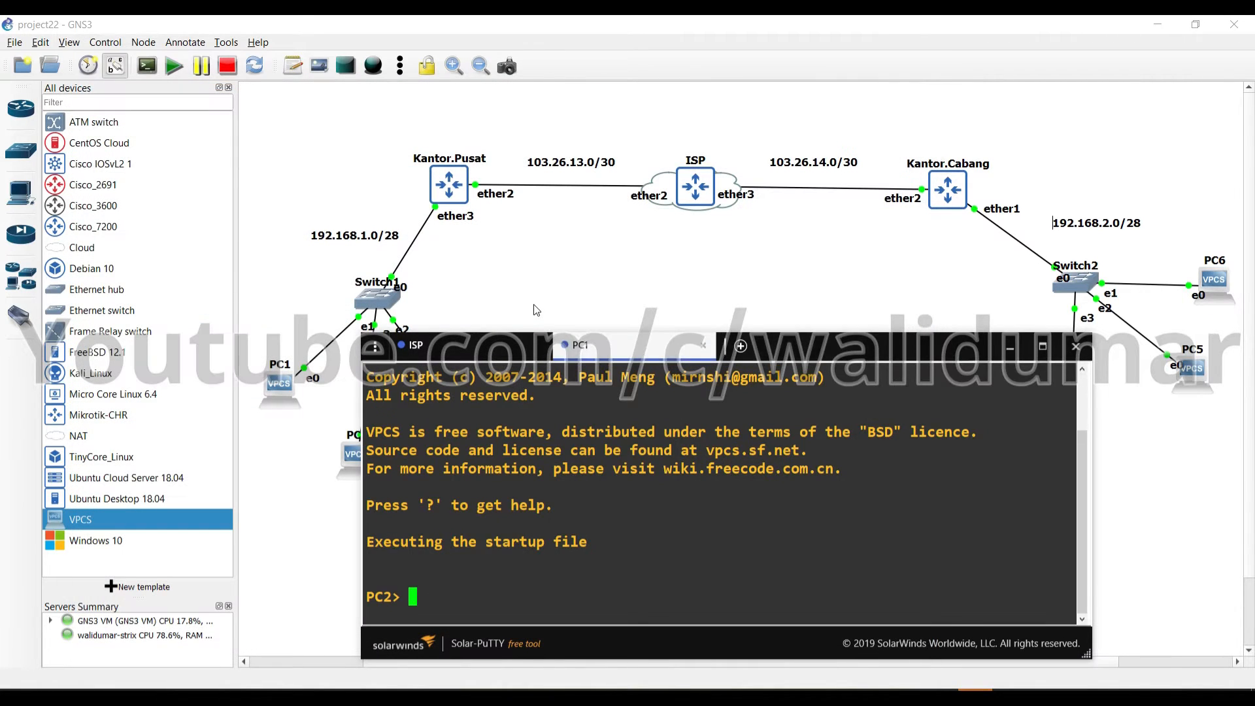
click(536, 311)
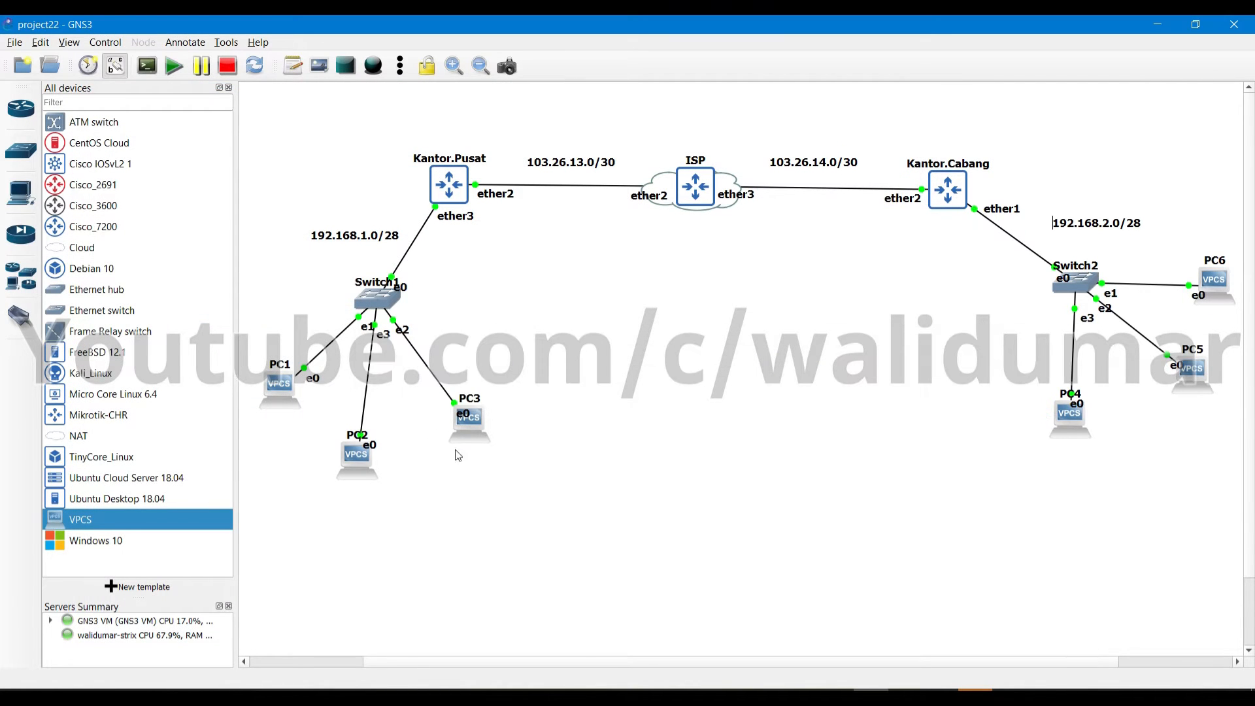
Run ip dhcp on PC1, PC2 and PC3, leasing 192.168.1.14, 192.168.1.13 and 192.168.1.12
click(975, 697)
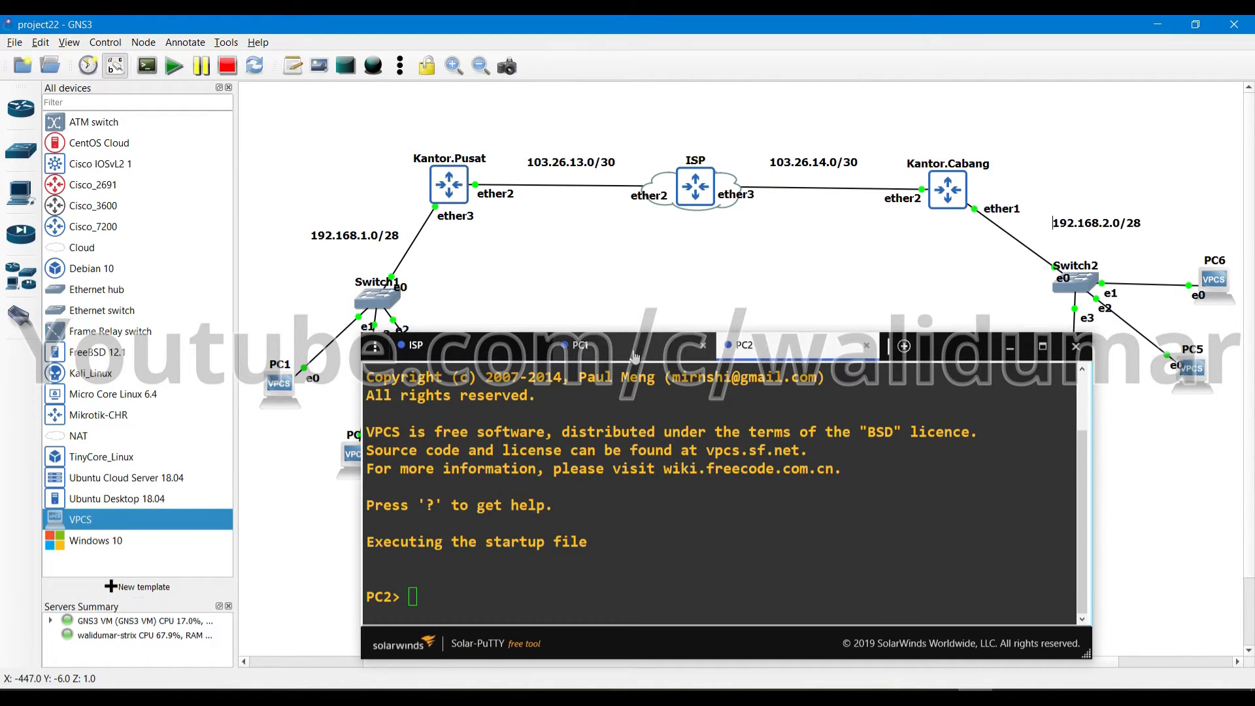
text(ip dhcp)
key(Return)
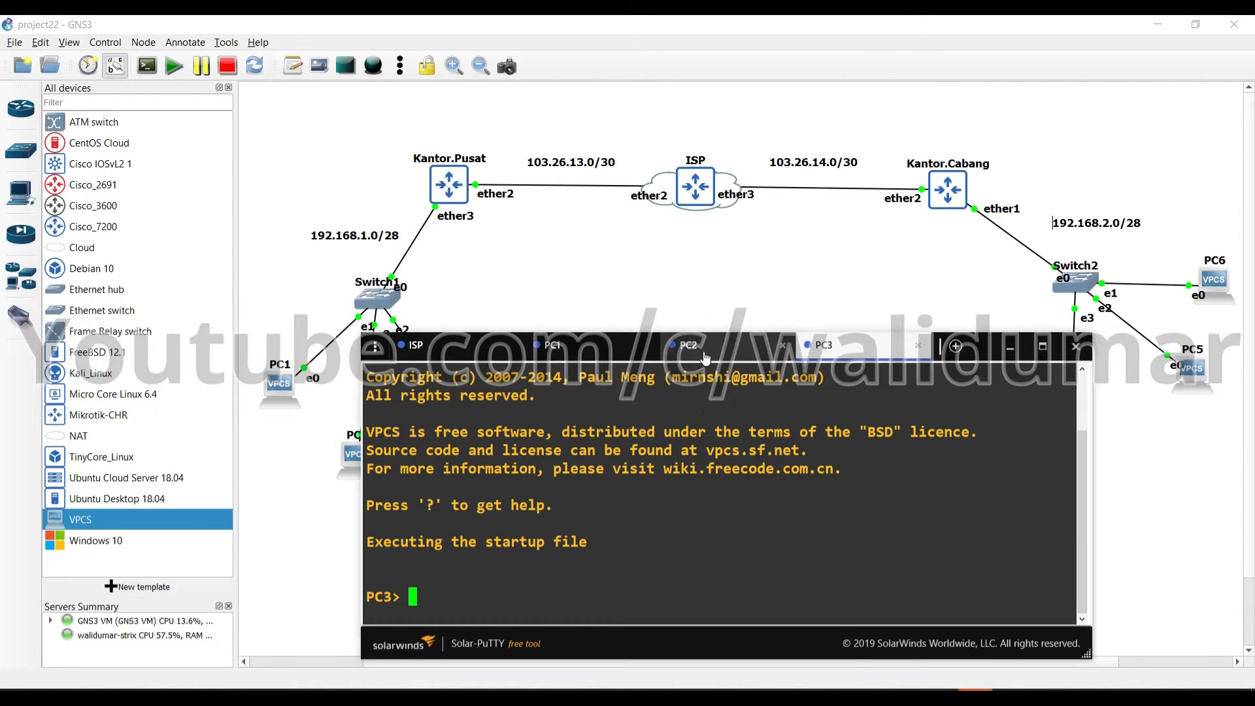
text(ip dhcp)
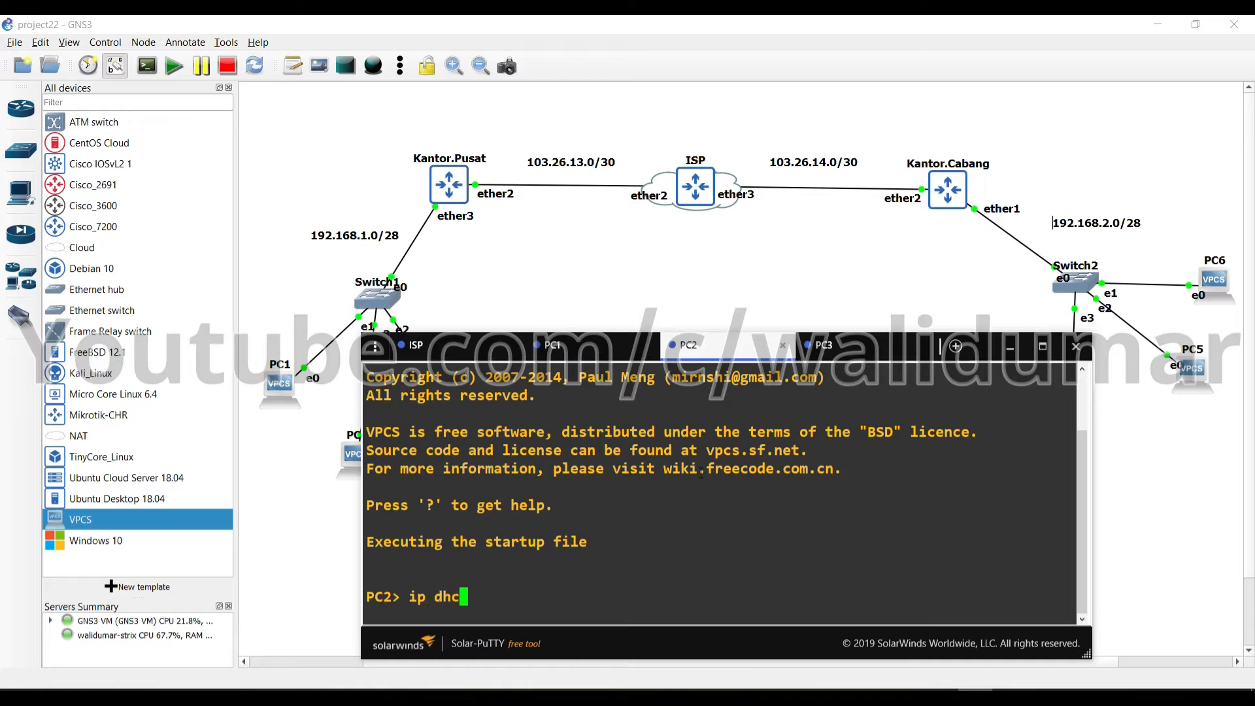
key(Return)
click(552, 347)
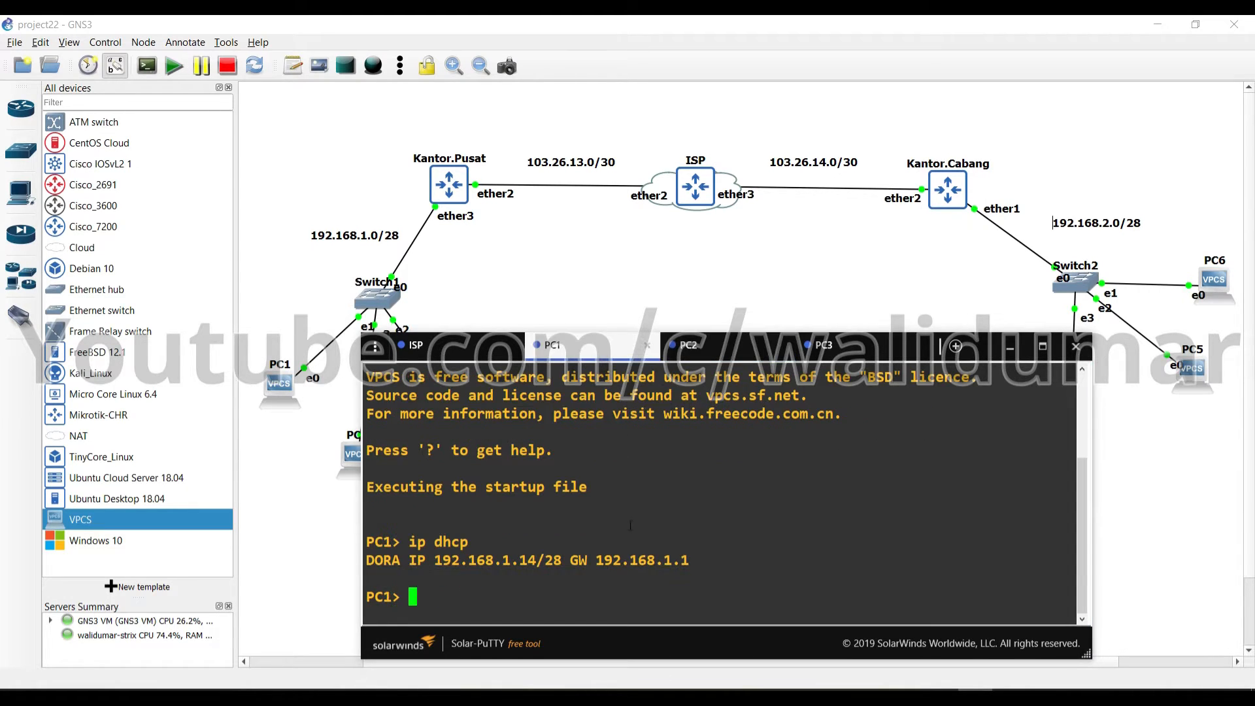
drag(507, 560, 541, 561)
double_click(593, 580)
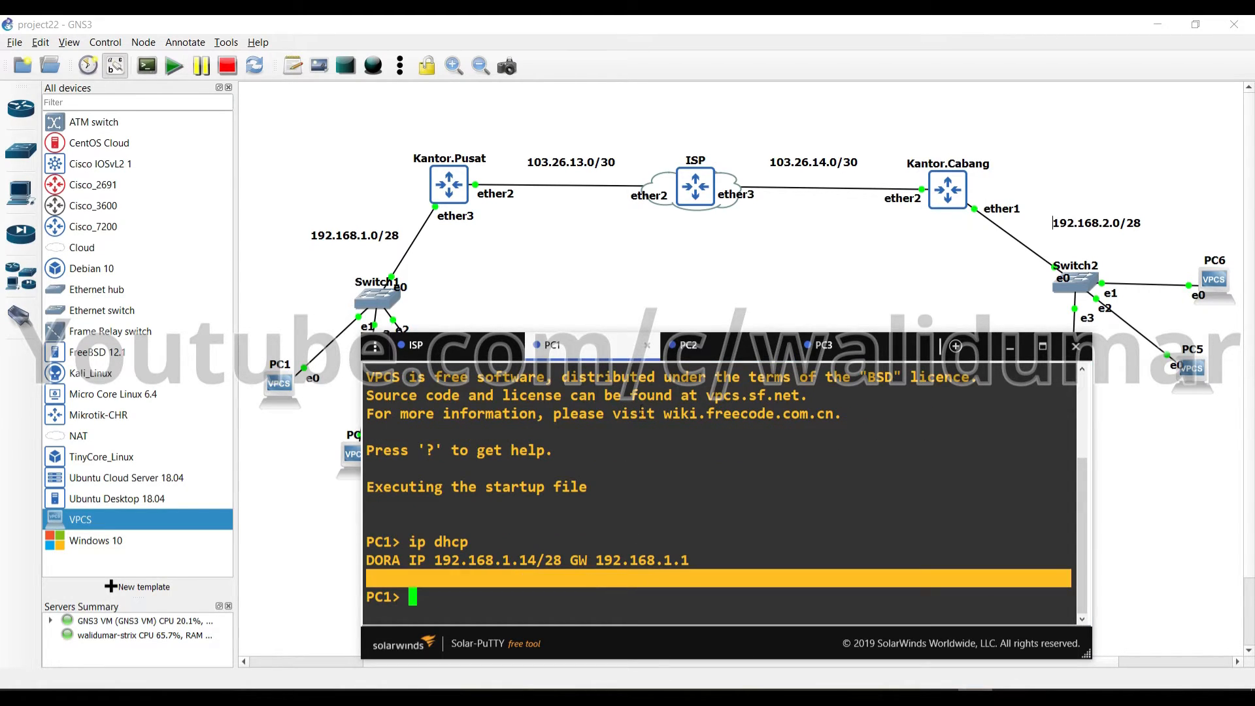
click(703, 346)
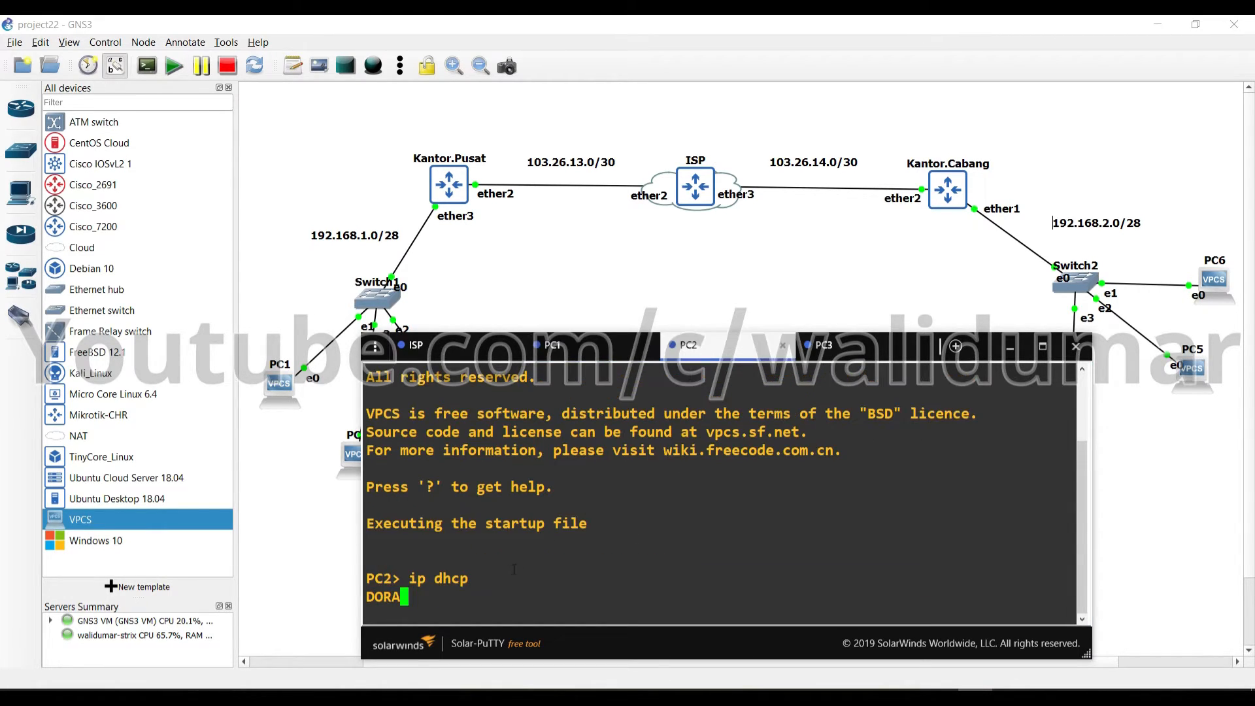
click(822, 346)
text(ip dhcp)
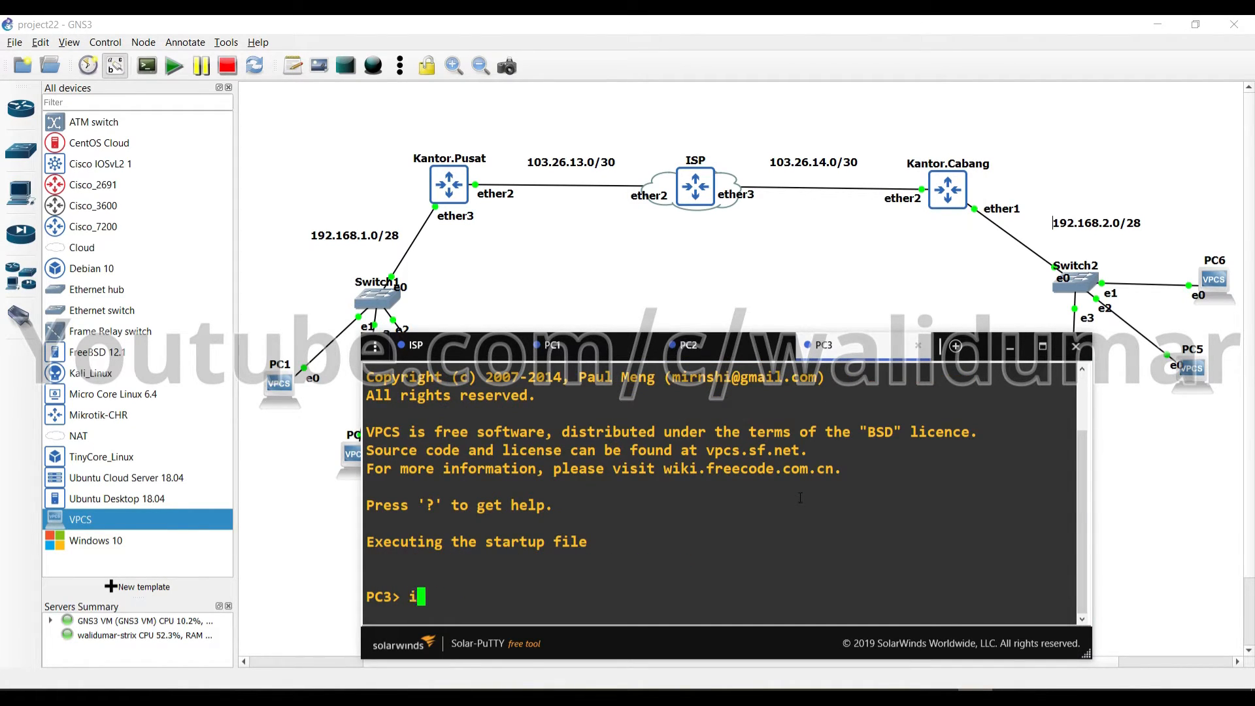
key(Return)
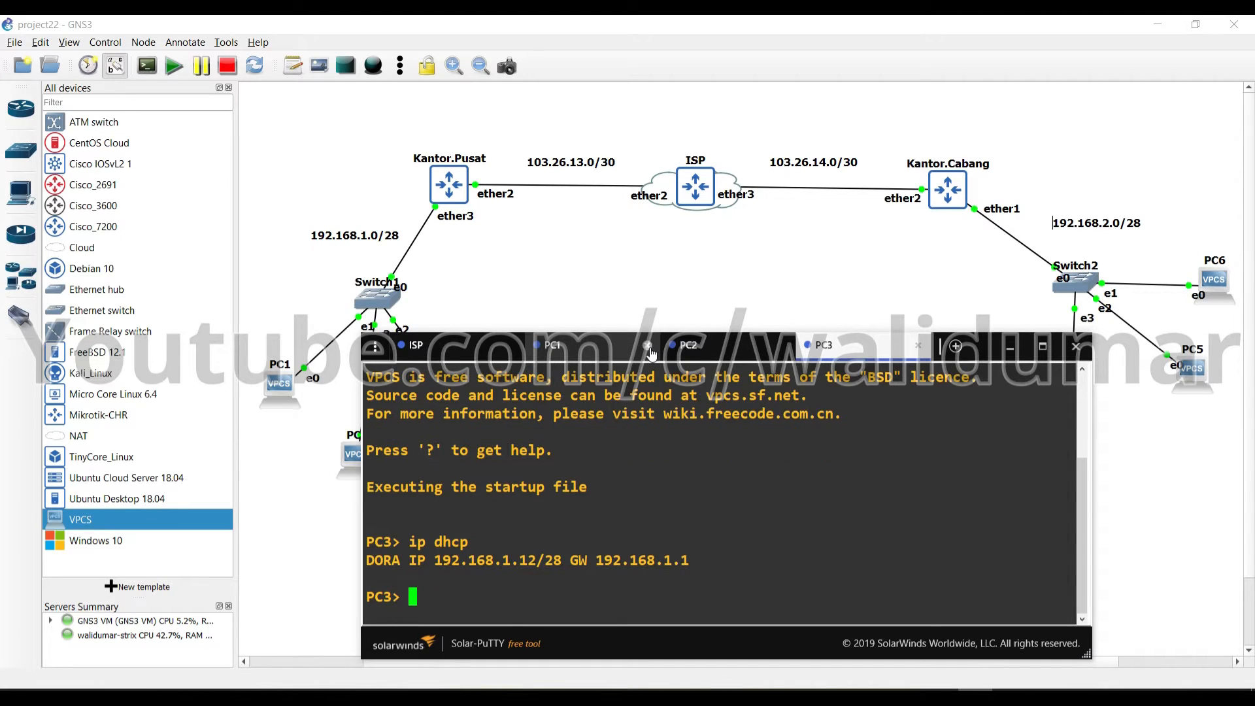
Close the PC1, PC2 and PC3 consoles and bring the topology back to the front
click(650, 346)
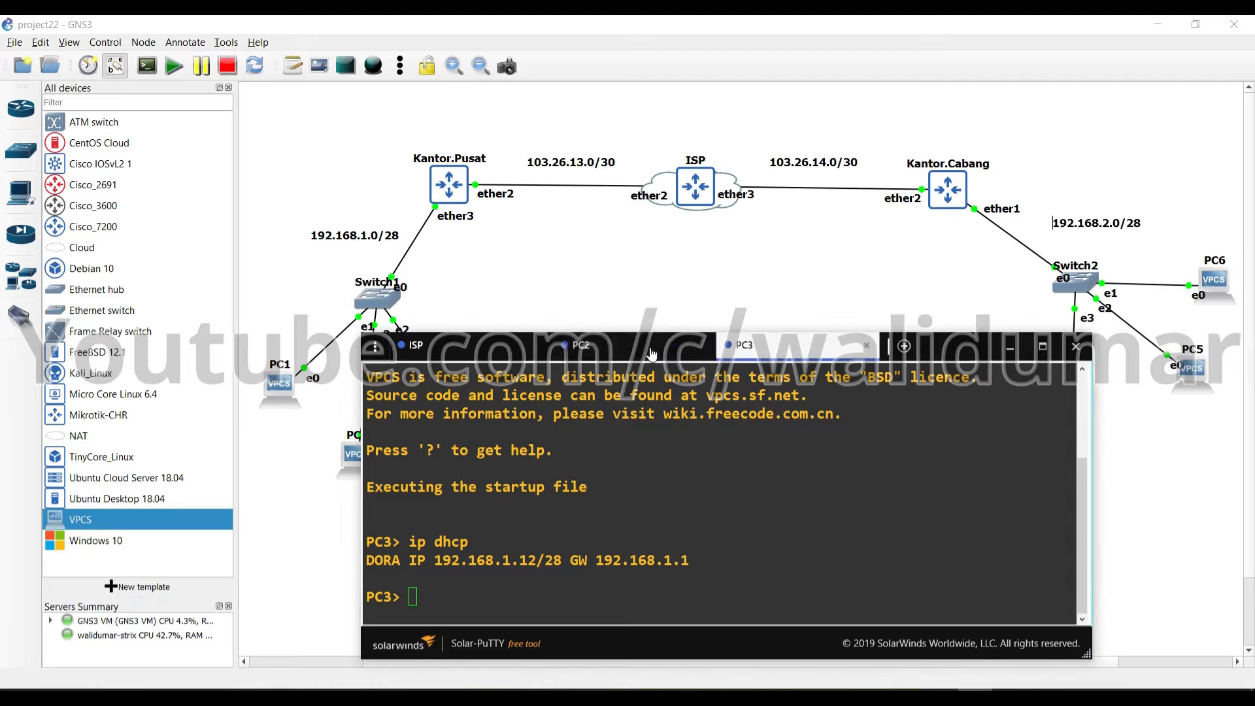
click(703, 347)
click(704, 347)
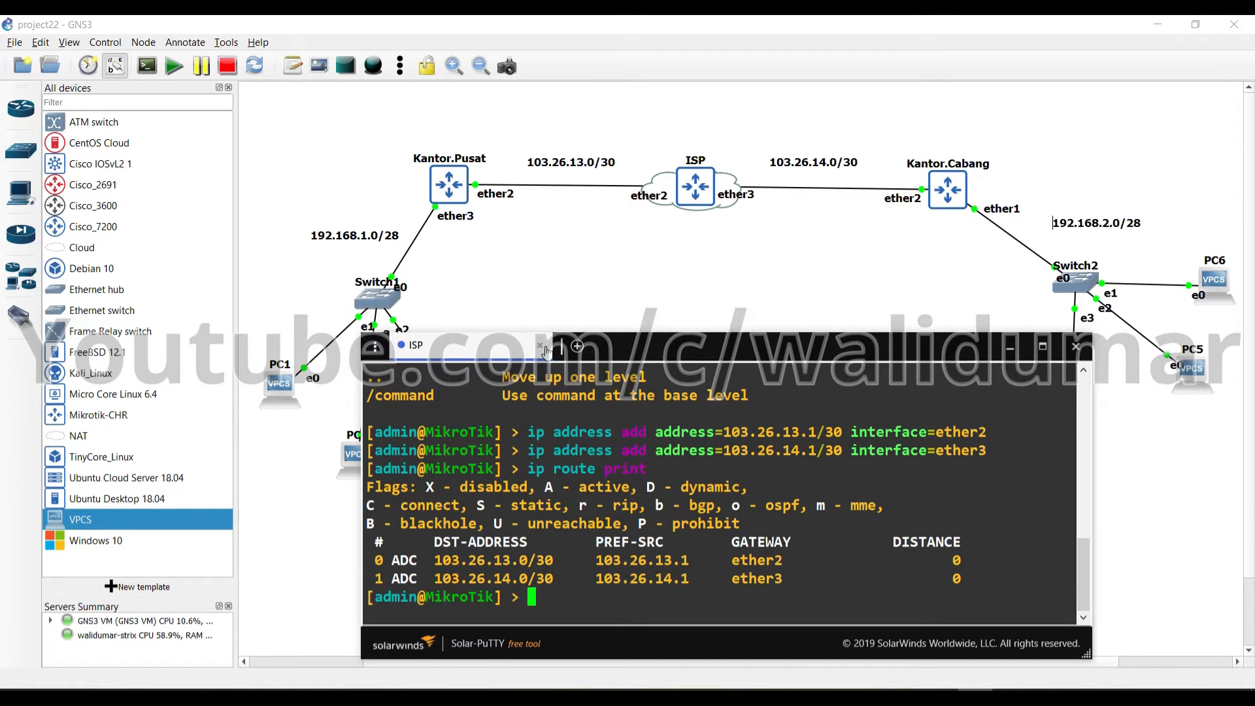
click(644, 331)
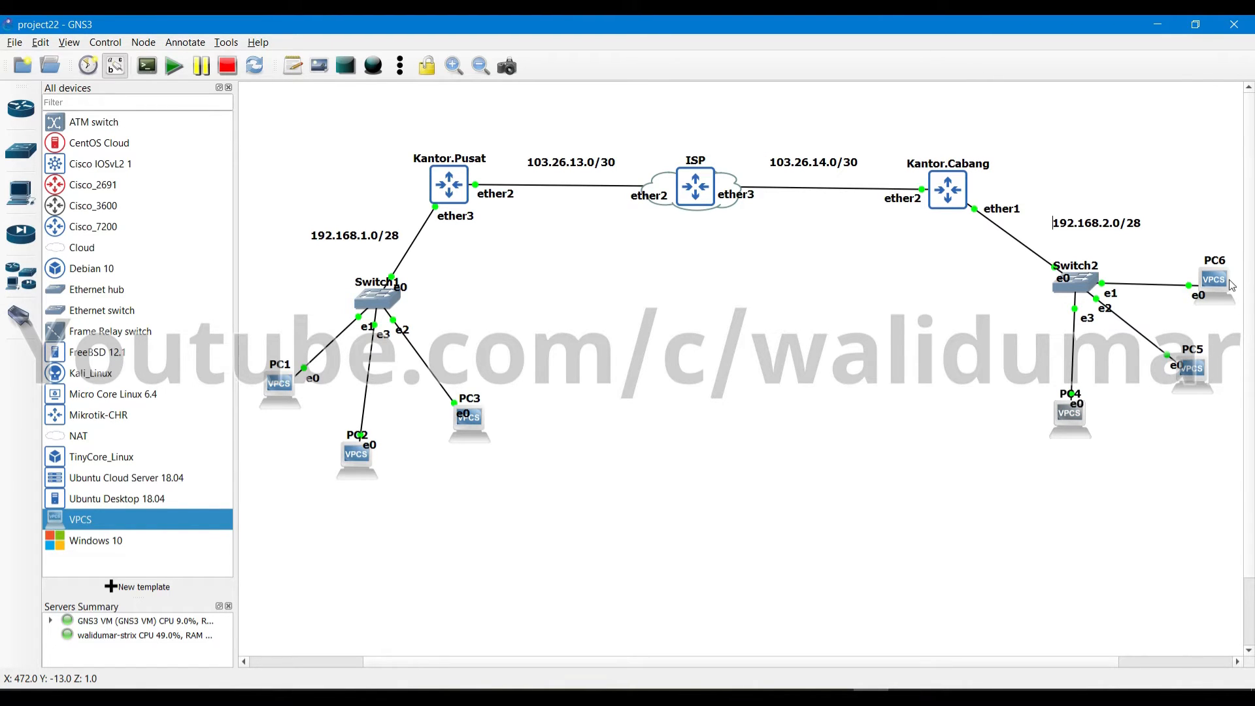
Open the PC4–PC6 consoles and request a DHCP lease on PC4, getting 192.168.2.14
double_click(1191, 370)
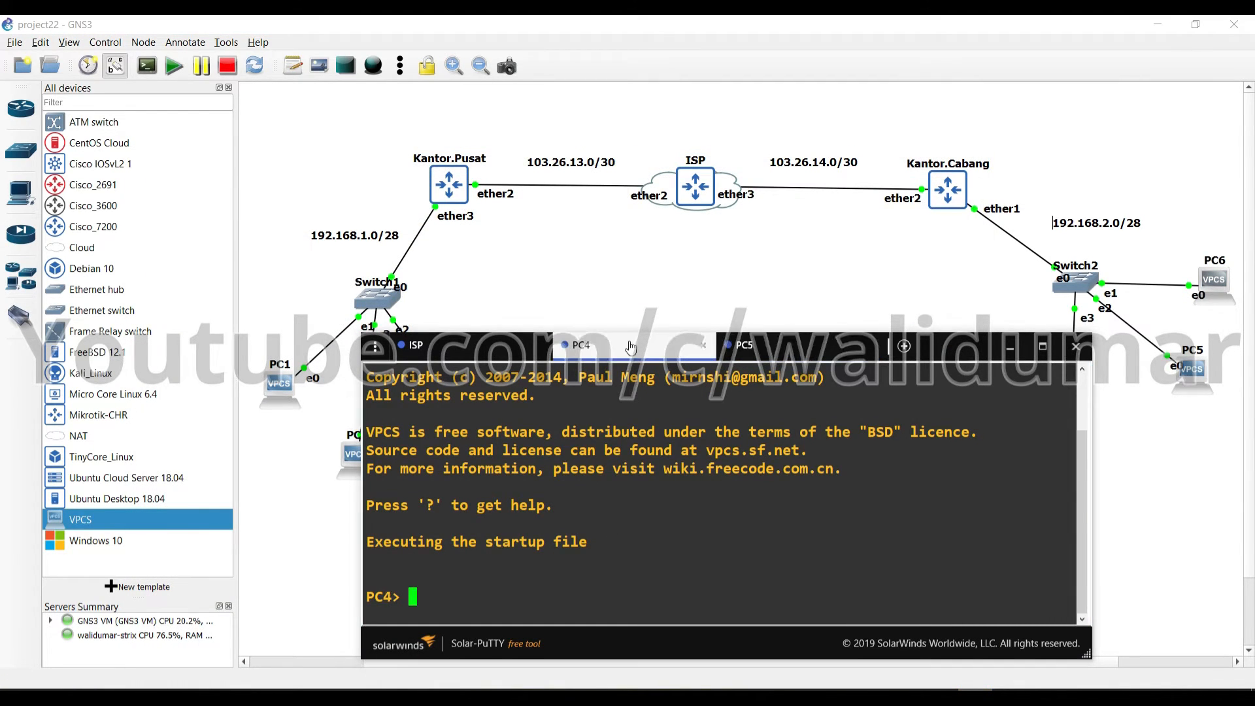
text(ip)
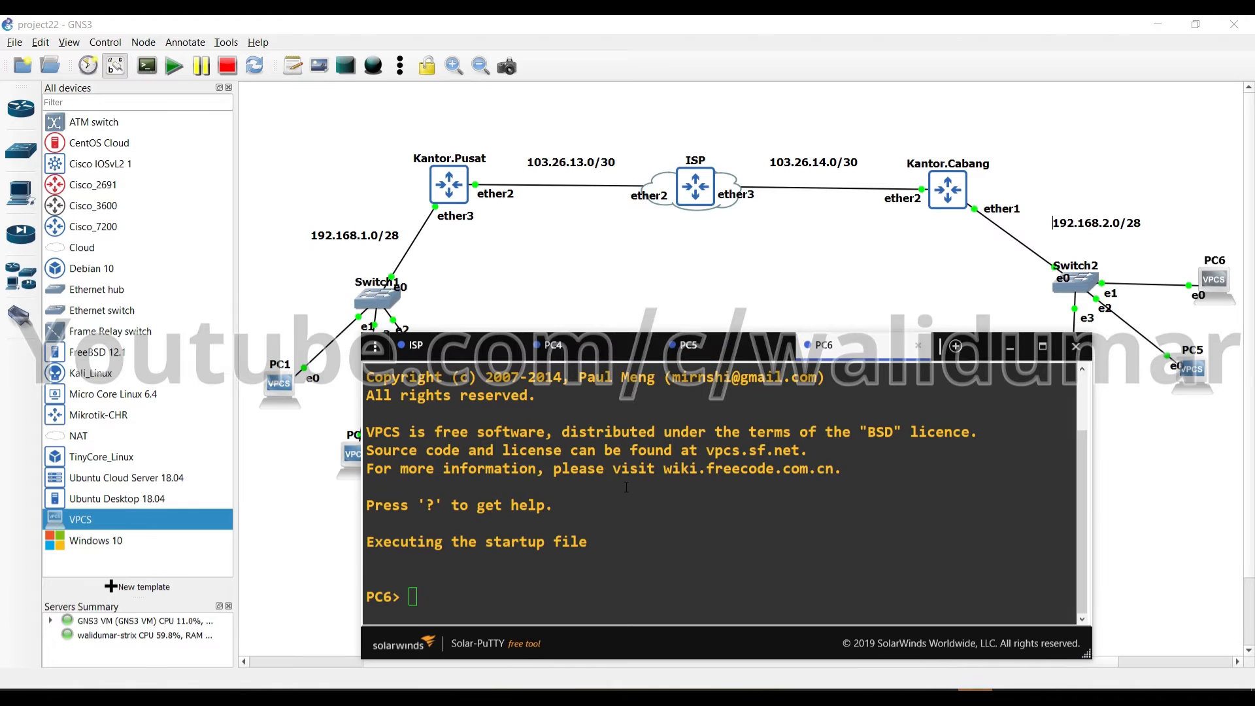
click(590, 349)
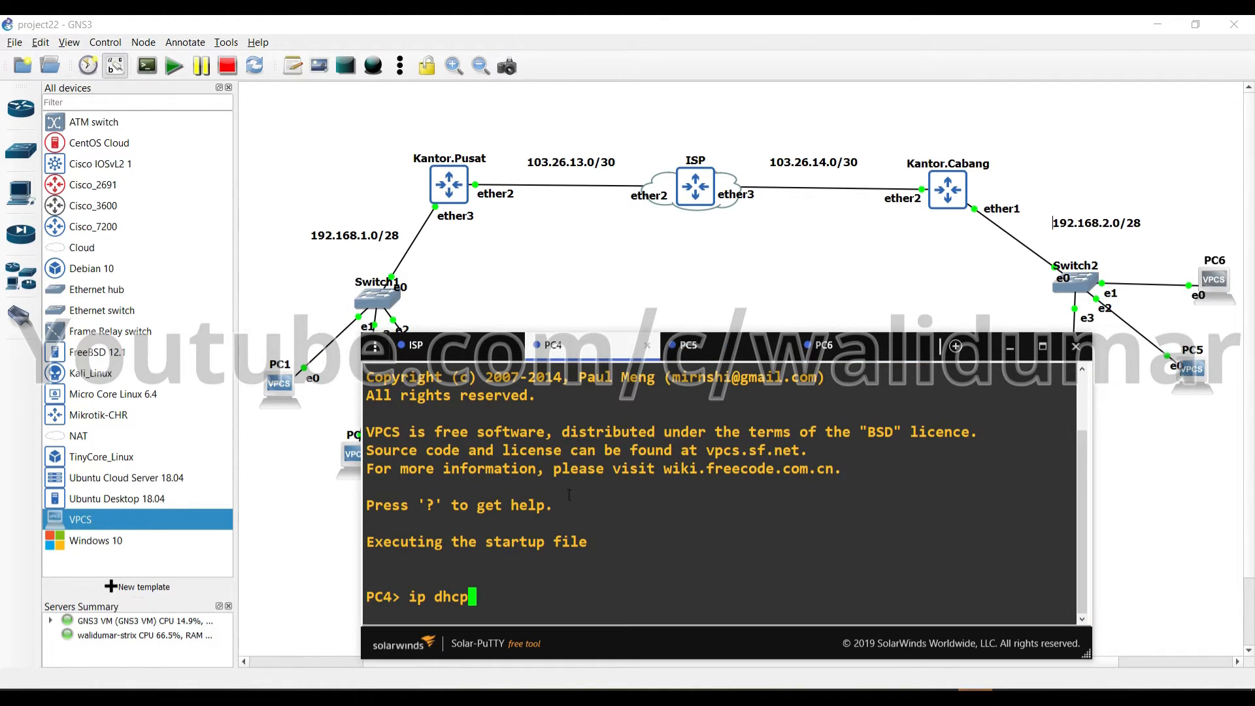
key(Return)
Run ip dhcp on PC5 and PC6, with PC6 leasing 192.168.2.12, and clear stray characters
click(732, 345)
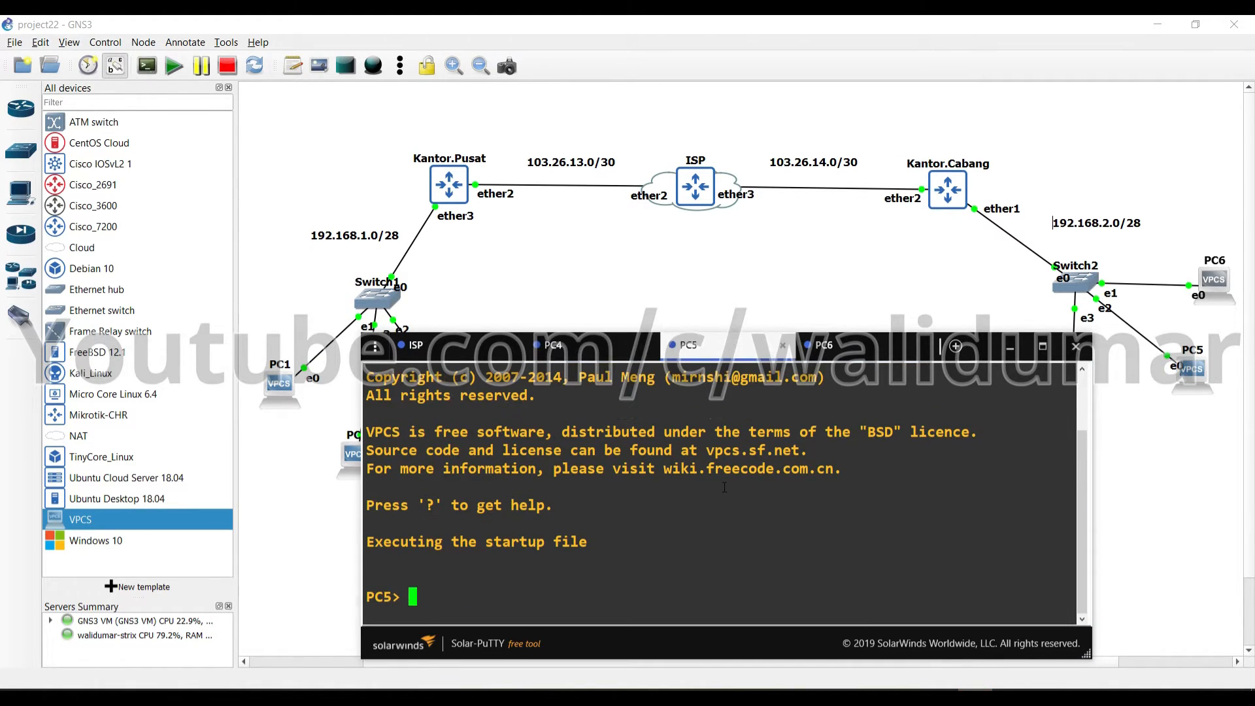
text(ip dhcp)
key(Return)
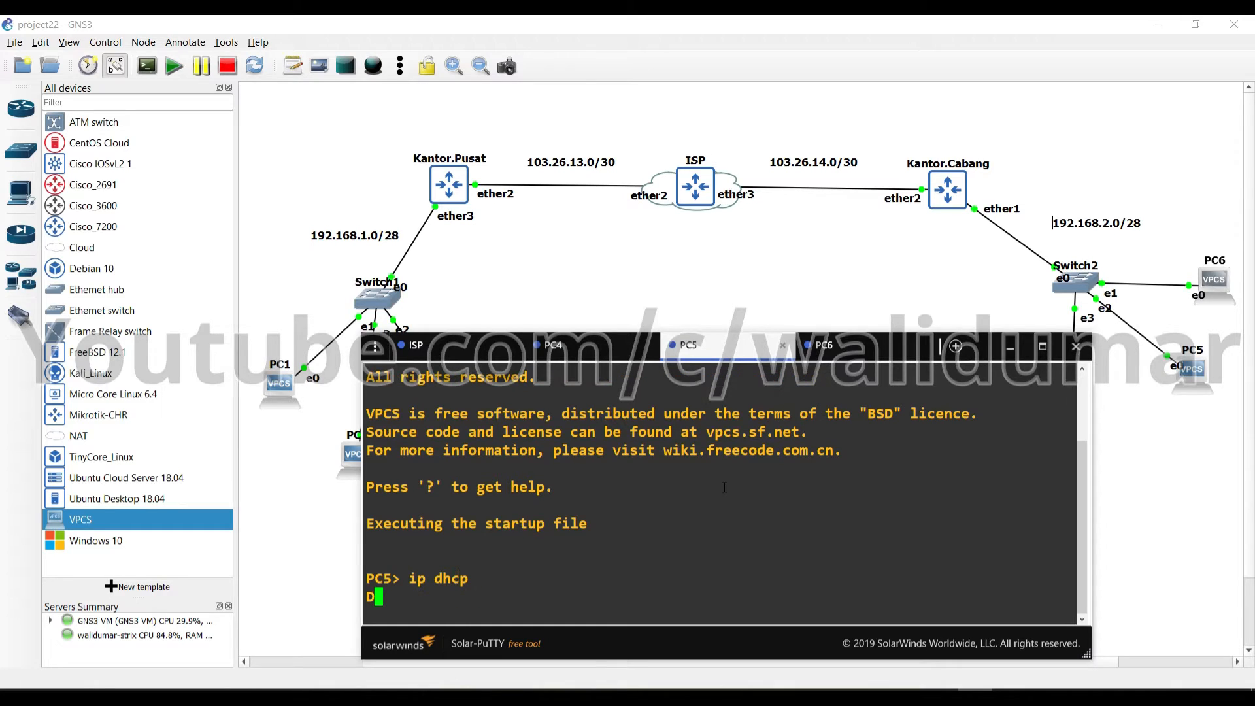
click(849, 345)
text(ip dhcp)
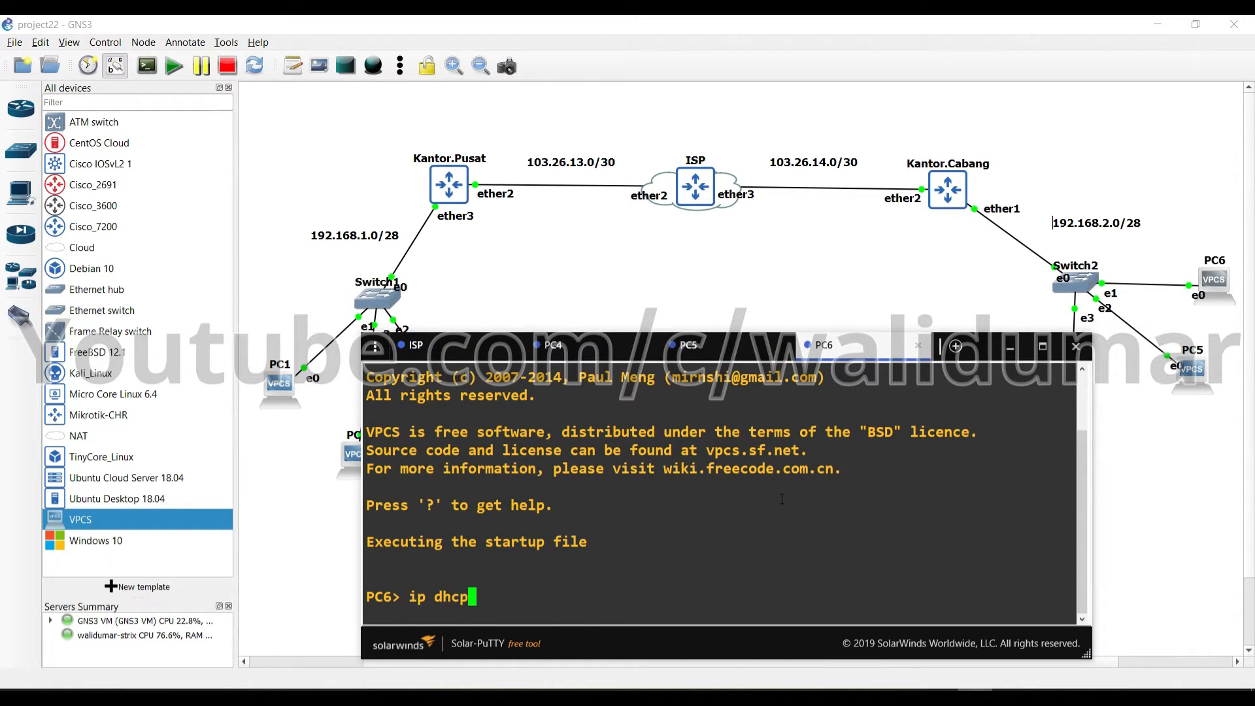
key(Return)
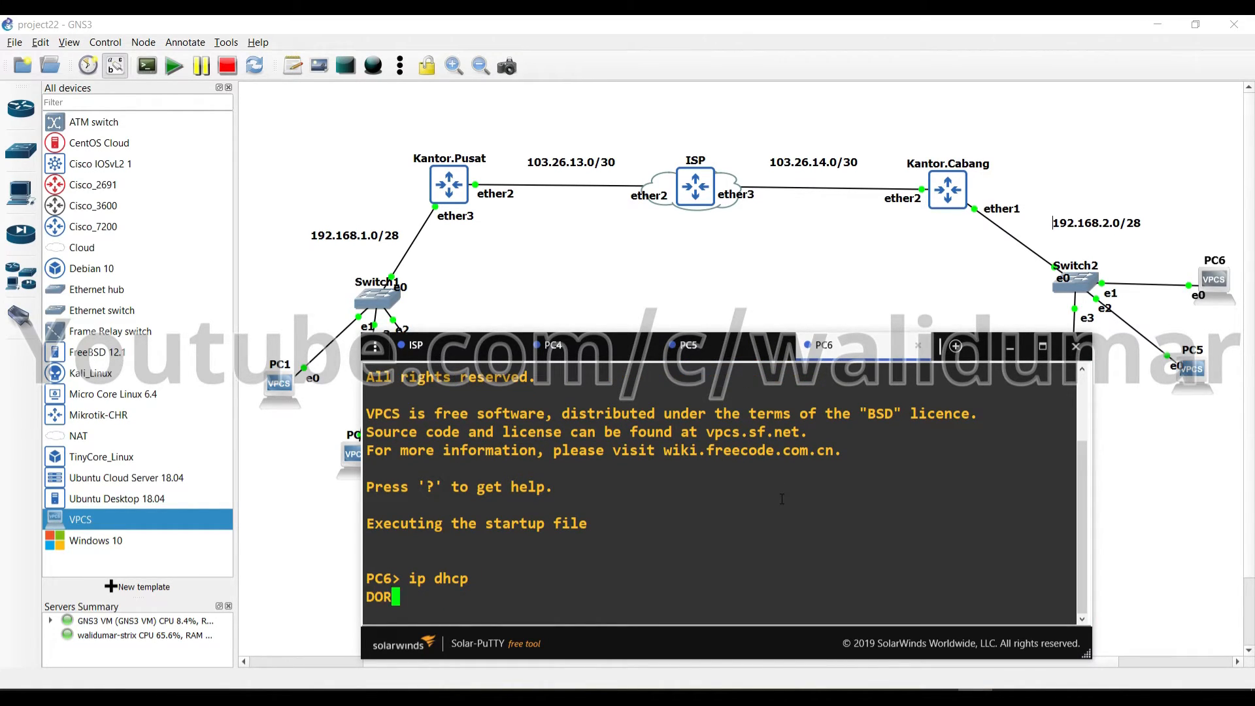
key(shift+F9)
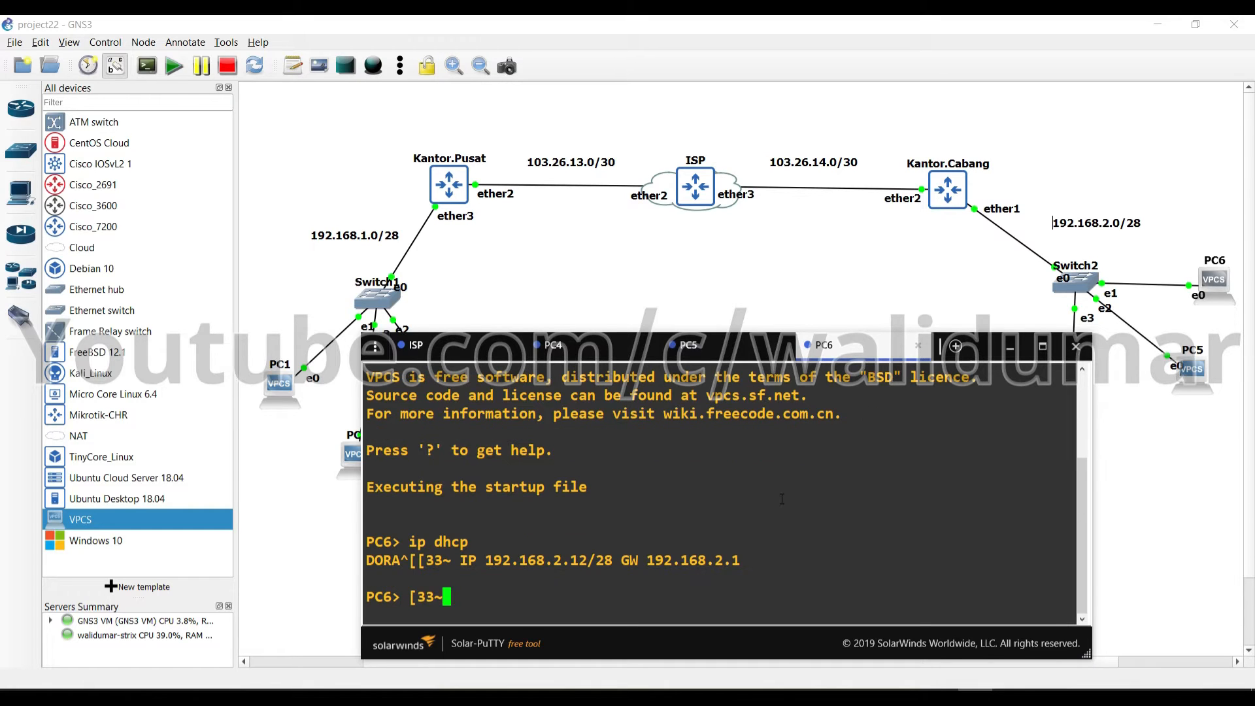
key(BackSpace)
key(BackSpace)
key(BackSpace)
key(BackSpace)
click(573, 360)
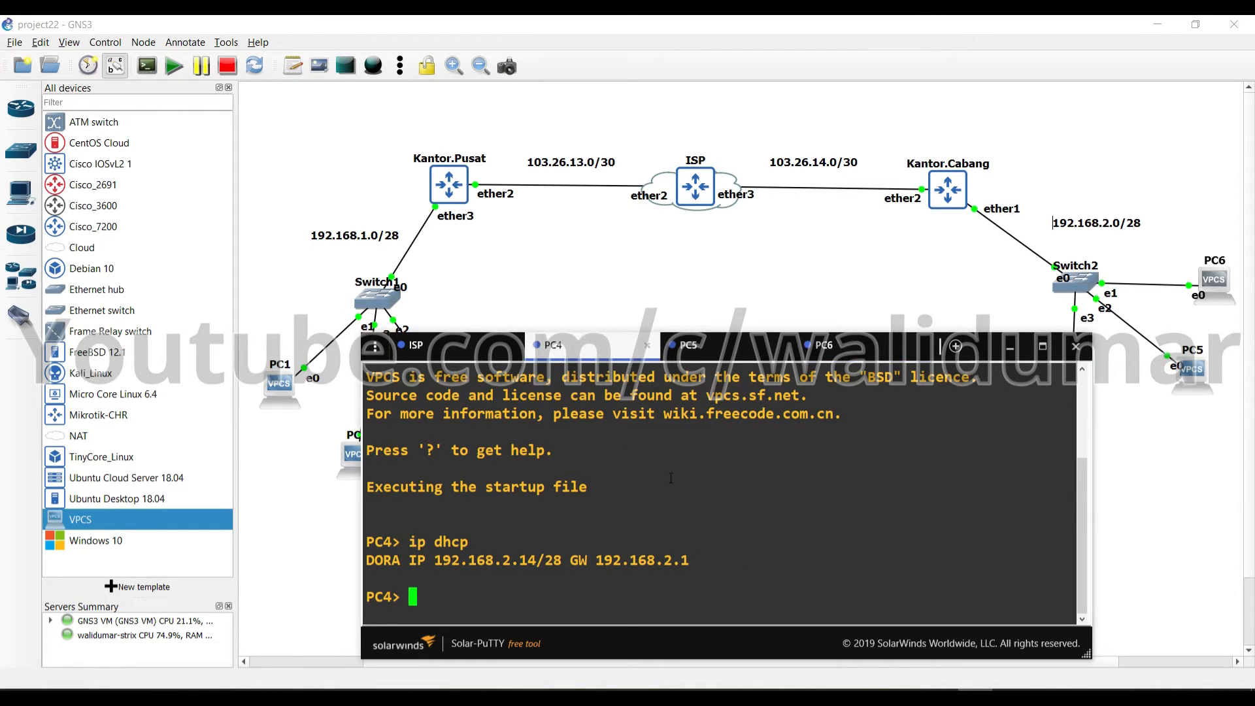
Widen the Solar-PuTTY console window and close the PC5 and PC6 consoles
text(ping 192.168.)
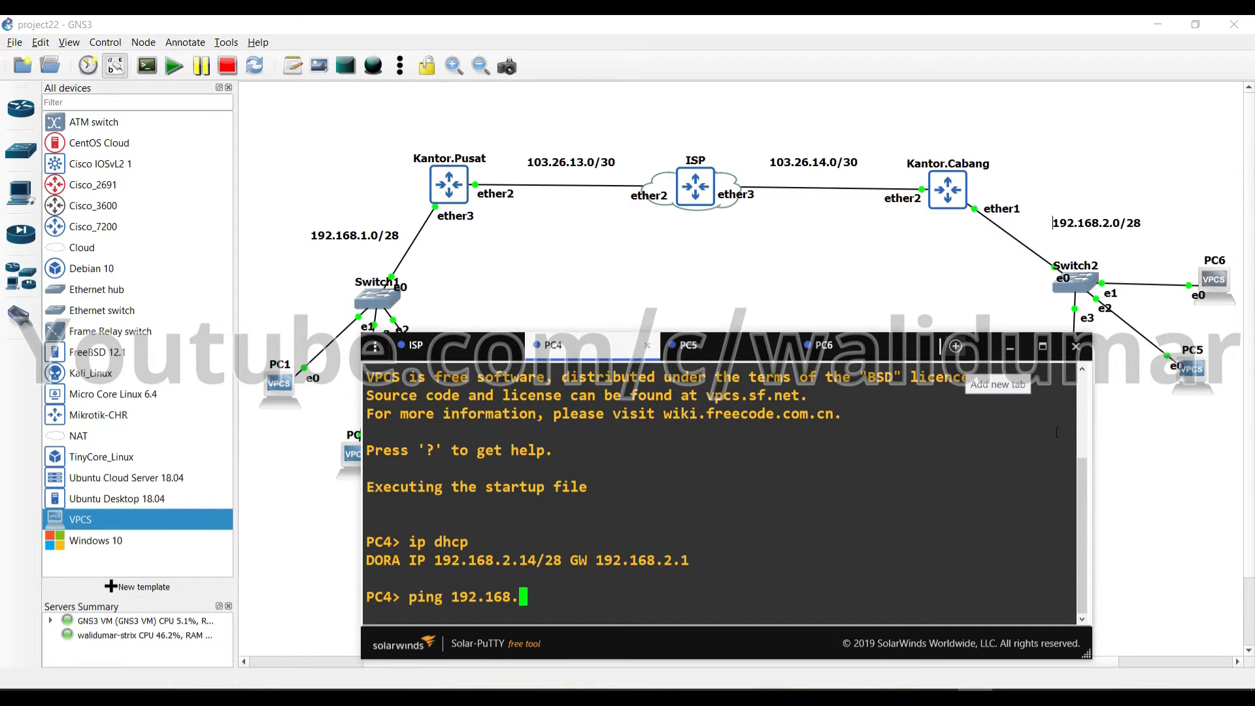
drag(1096, 649, 1216, 648)
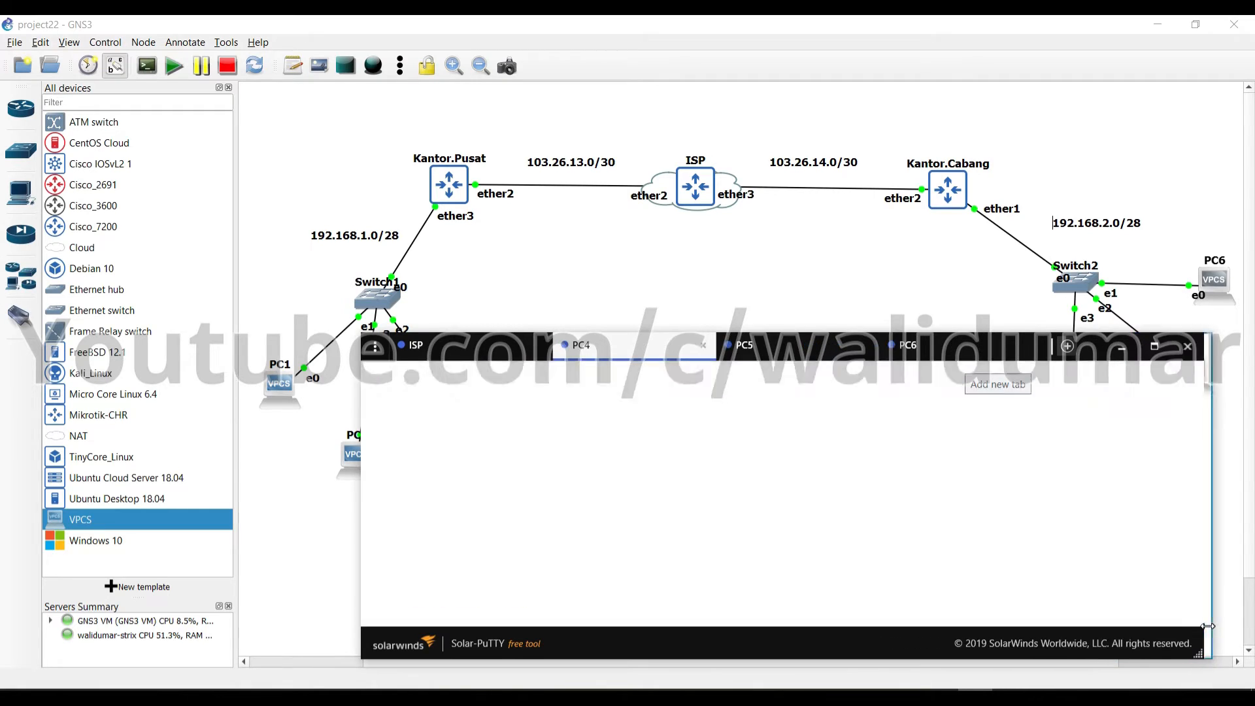
click(270, 395)
key(alt+Tab)
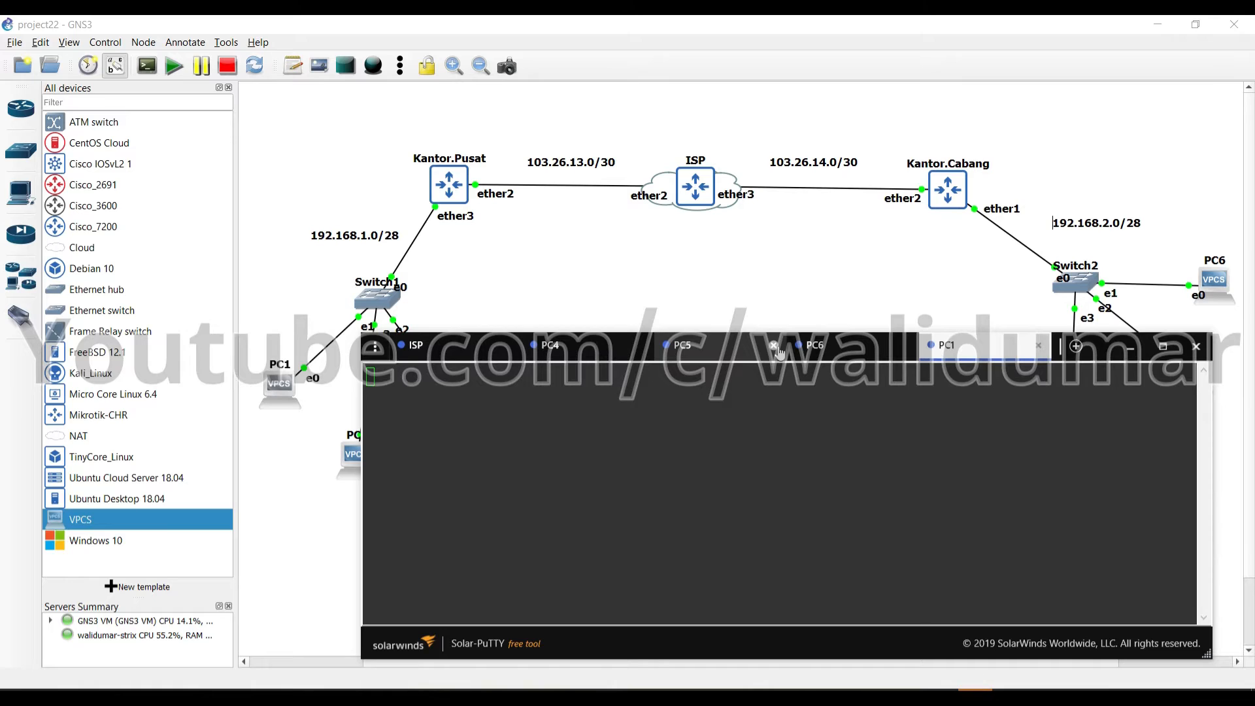
click(719, 470)
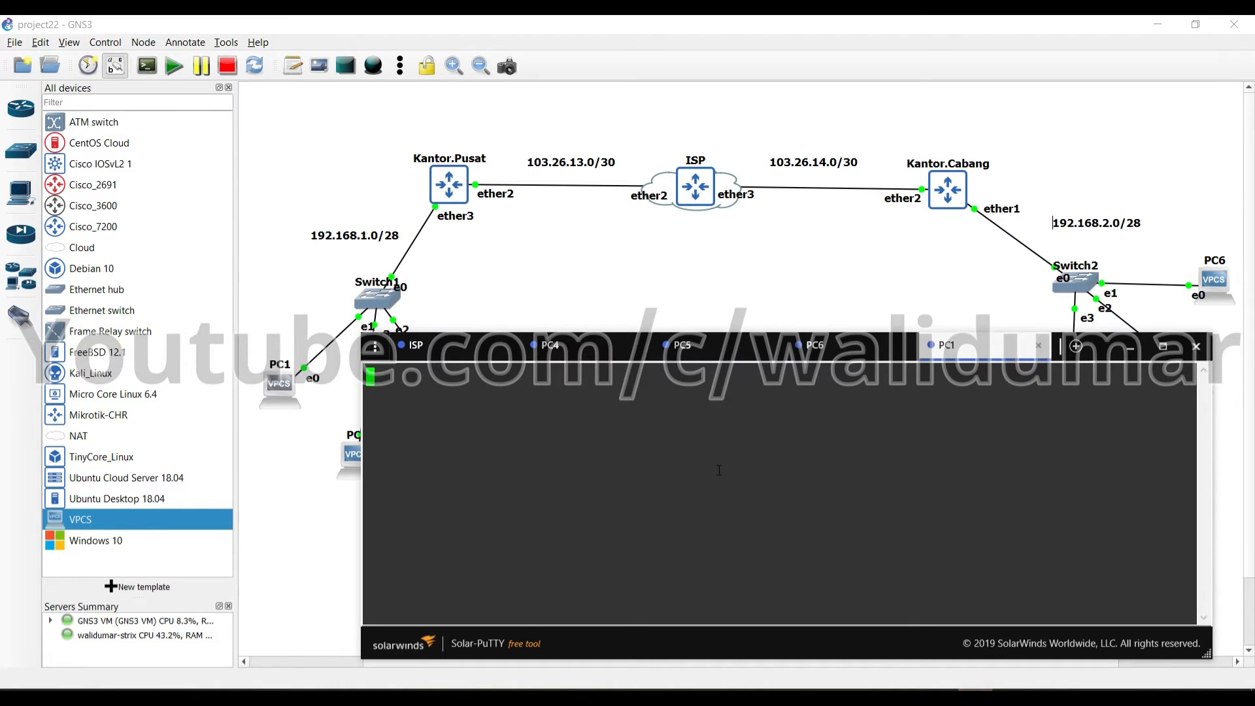
key(Return)
click(683, 345)
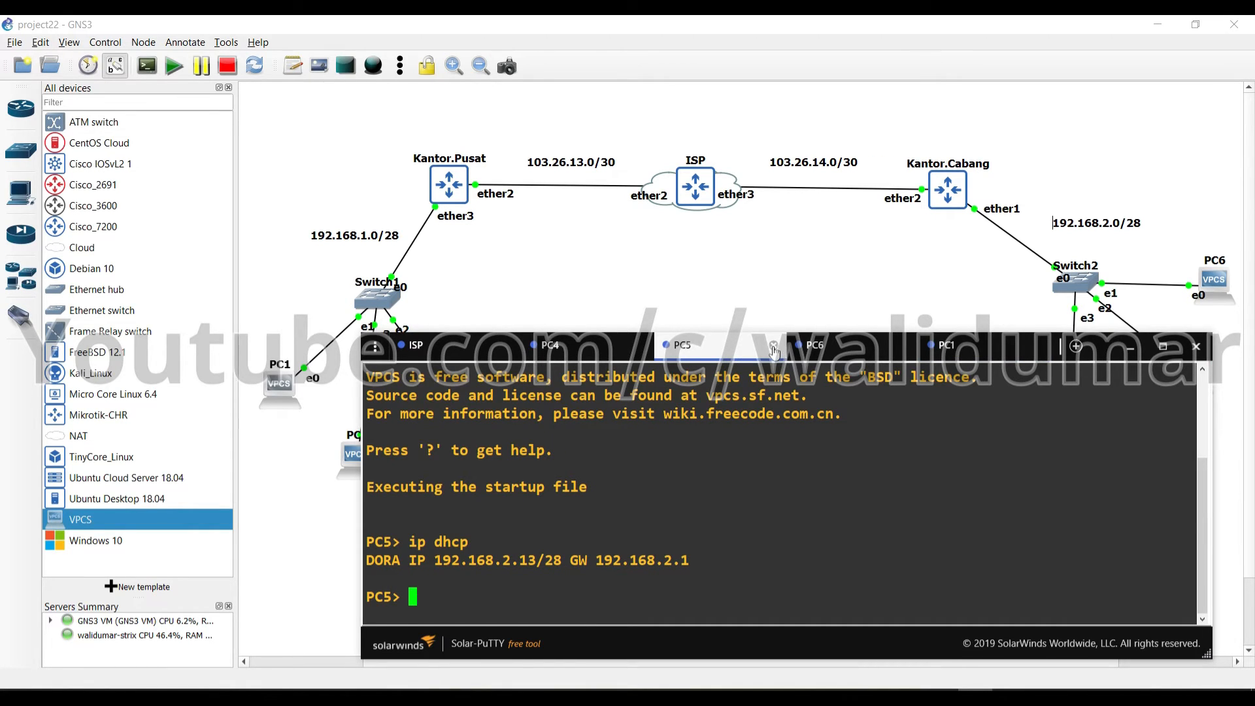
click(775, 346)
click(866, 346)
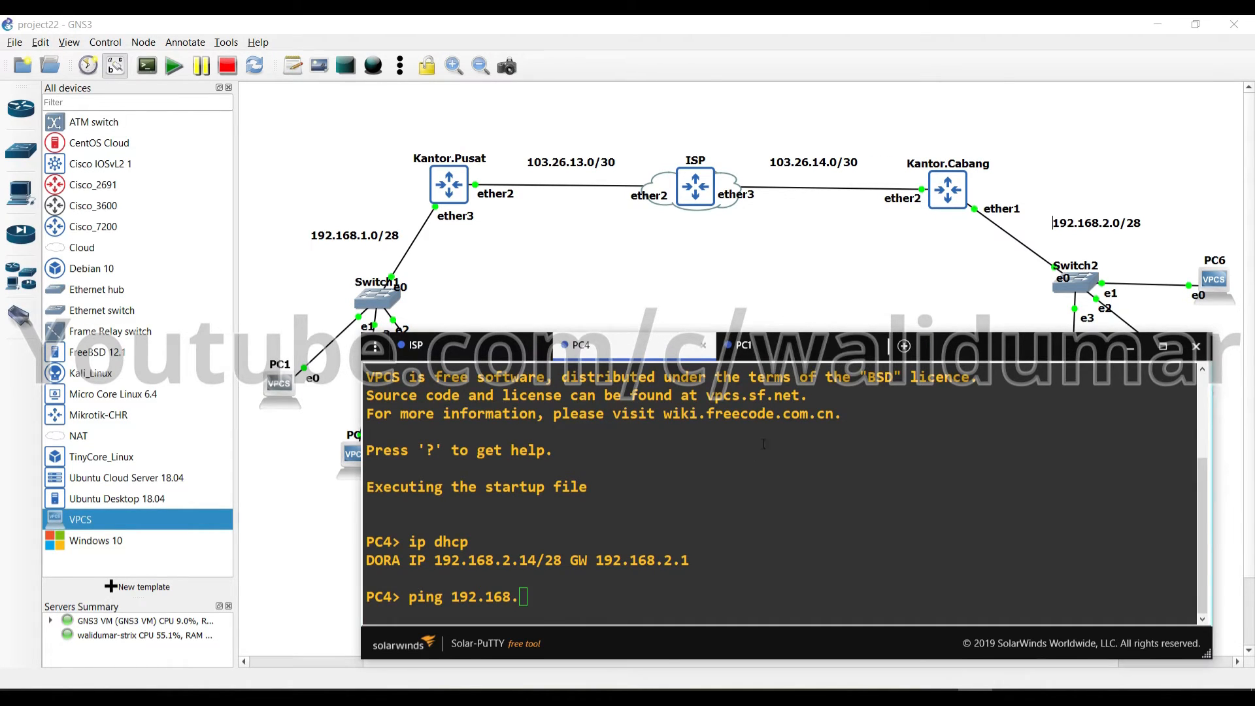
Ping 192.168.1.14 from PC4 and get replies across the tunnel
click(715, 536)
text(2.14)
key(BackSpace)
key(BackSpace)
key(BackSpace)
key(BackSpace)
text(1.14)
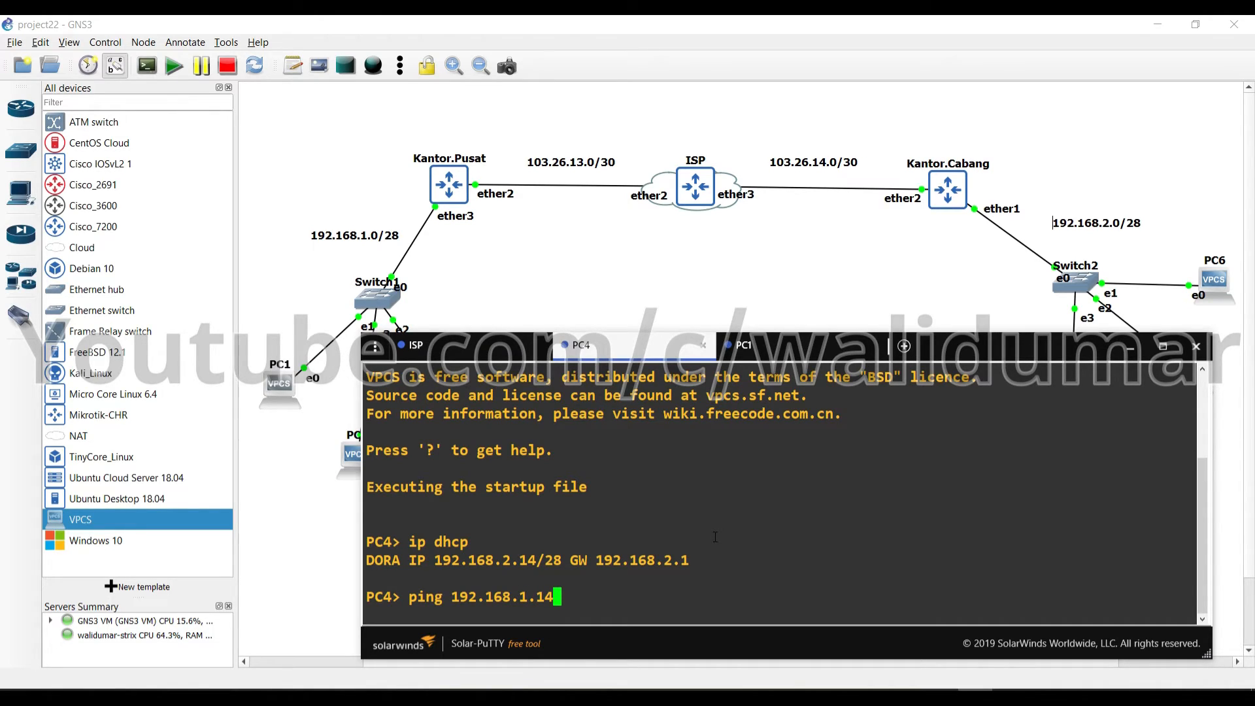
key(Return)
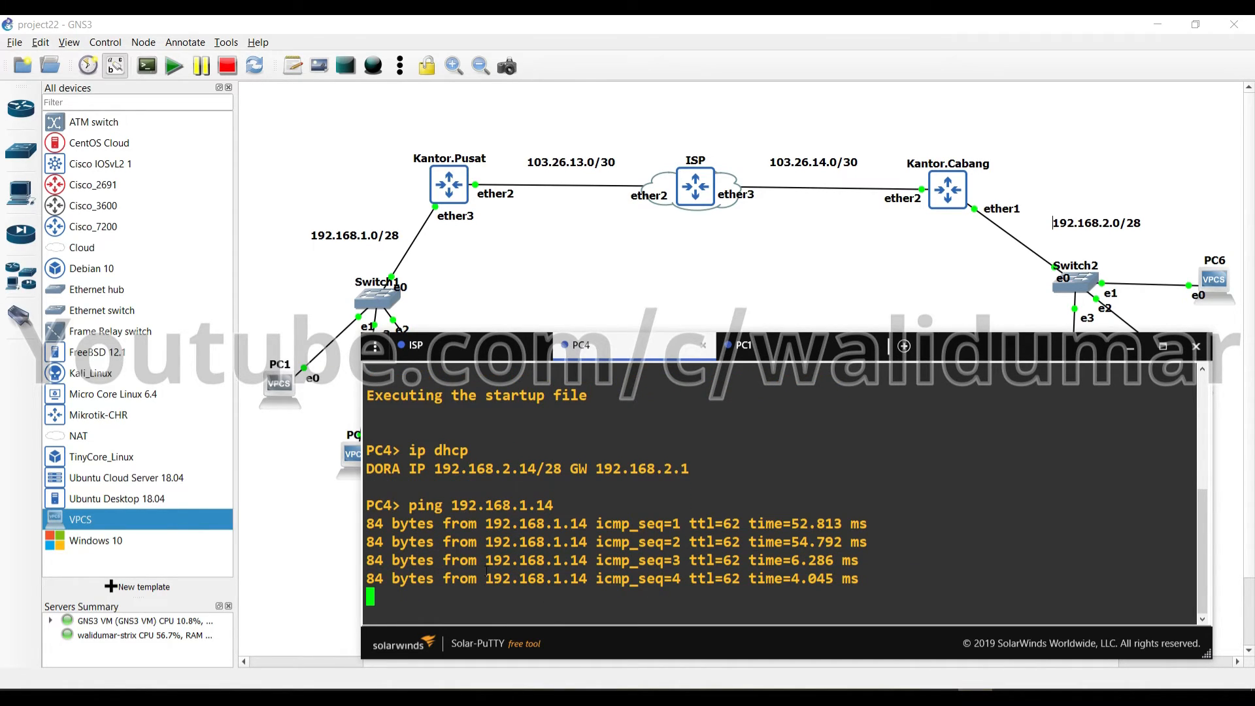
key(ctrl+c)
Trace PC4's route to 192.168.1.14, highlighting hops 192.168.2.1 and 10.10.10.1
text(trace 192.168.1.14)
key(Return)
triple_click(422, 523)
click(422, 523)
double_click(422, 523)
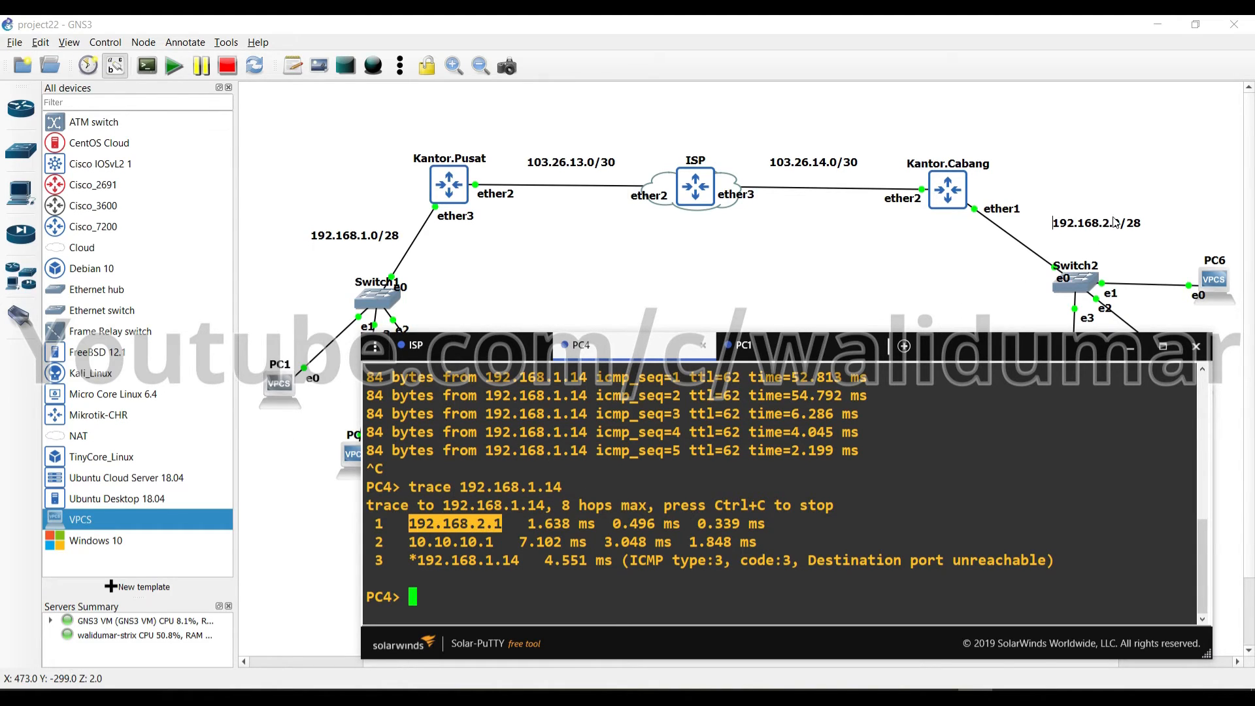
double_click(422, 536)
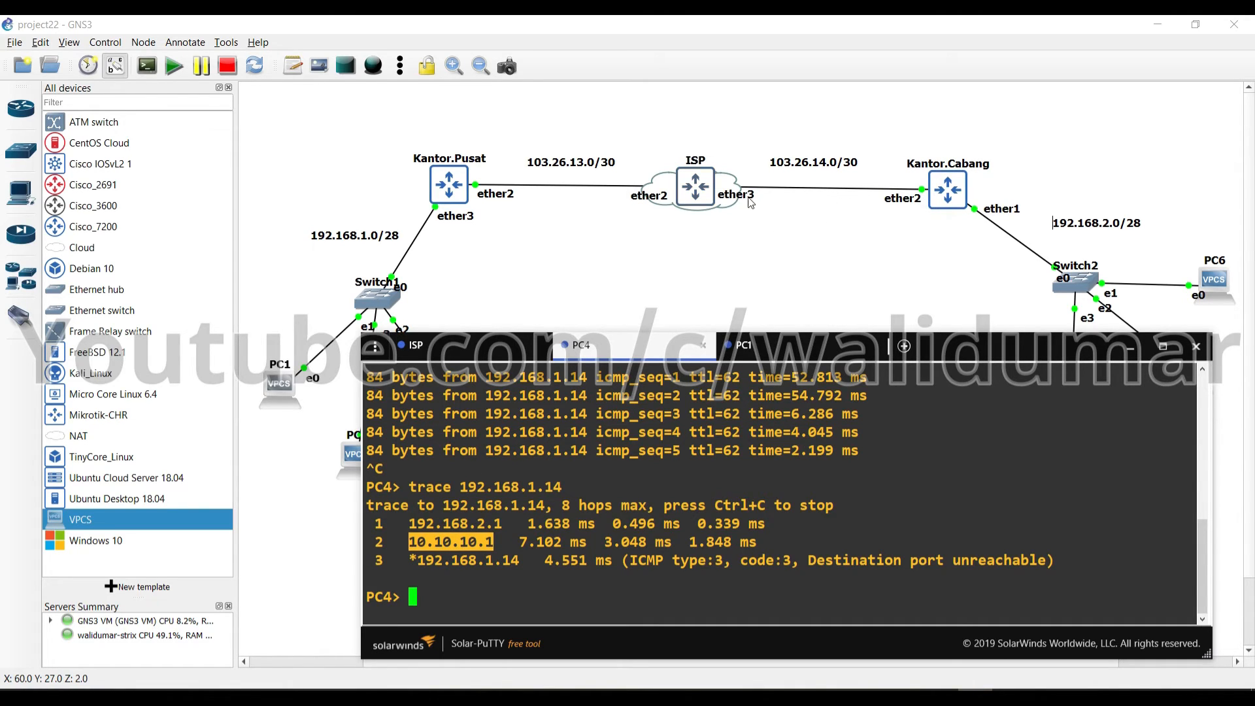
Inspect the ISP node on the topology, then bring the PC4 console back
drag(596, 101, 845, 374)
drag(517, 109, 872, 316)
click(829, 294)
key(alt+Tab)
click(520, 561)
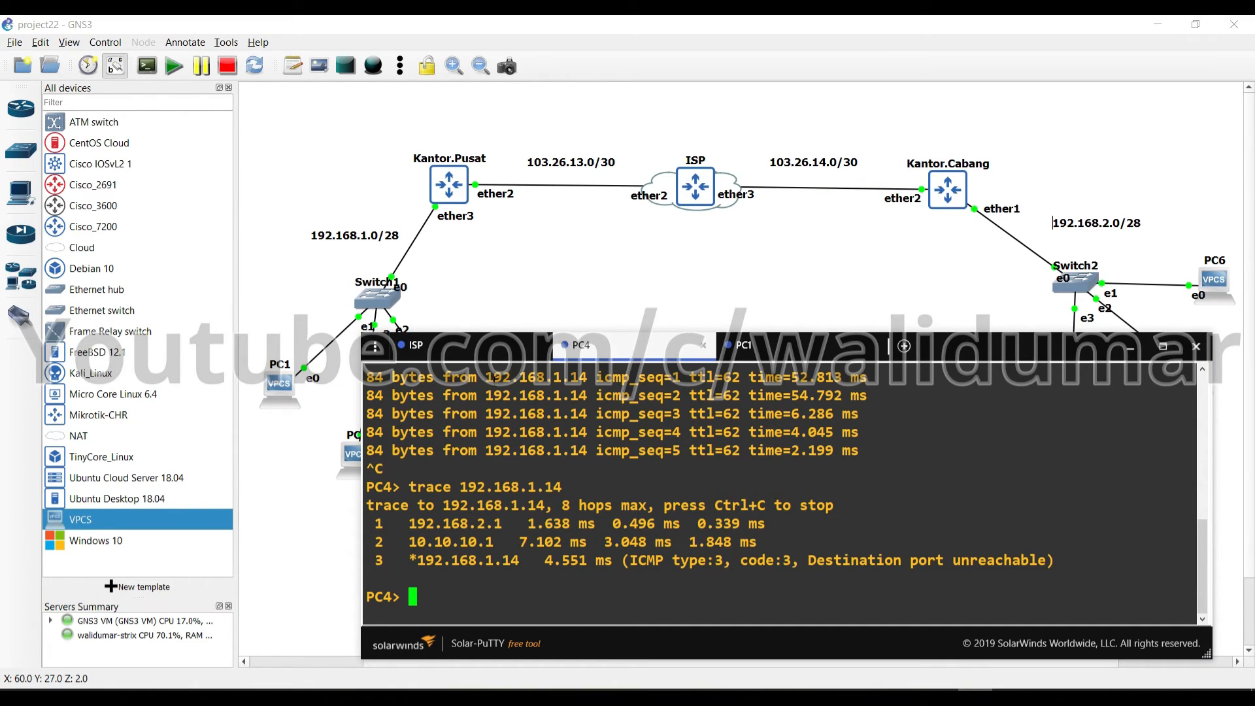
Start a packet capture on the ISP ether3–Kantor.Cabang ether2 link with default settings
click(347, 375)
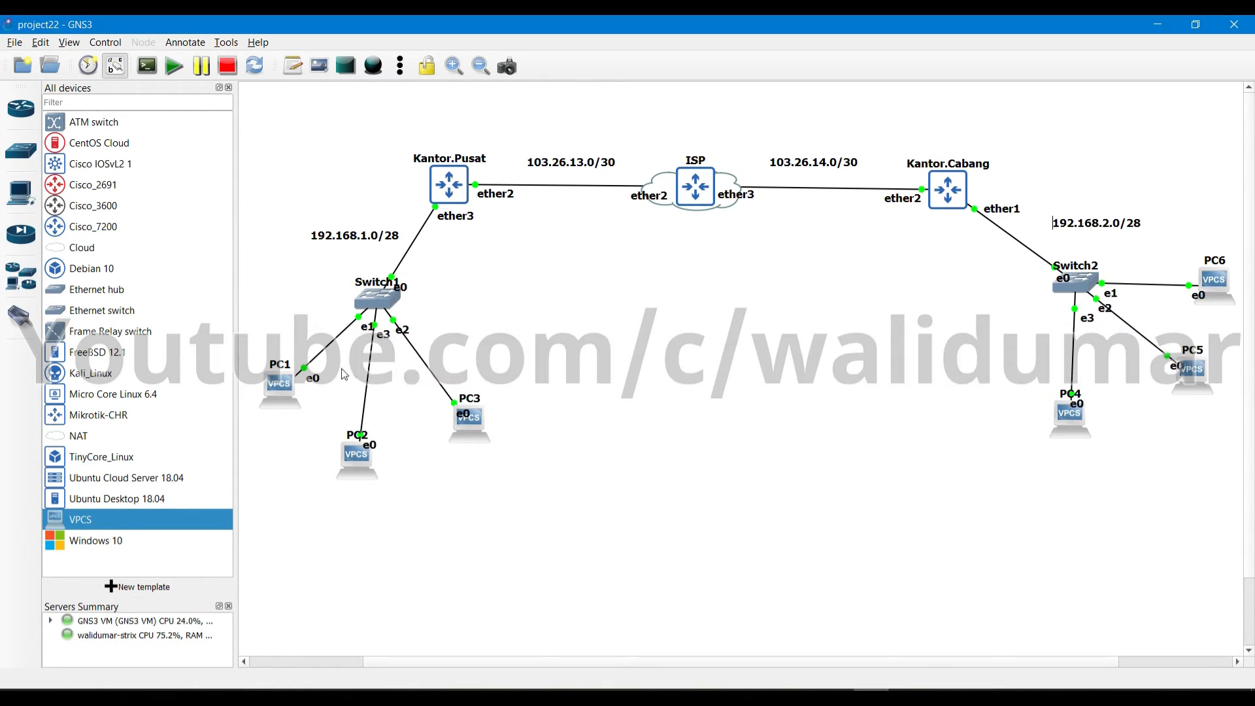
drag(259, 276, 525, 519)
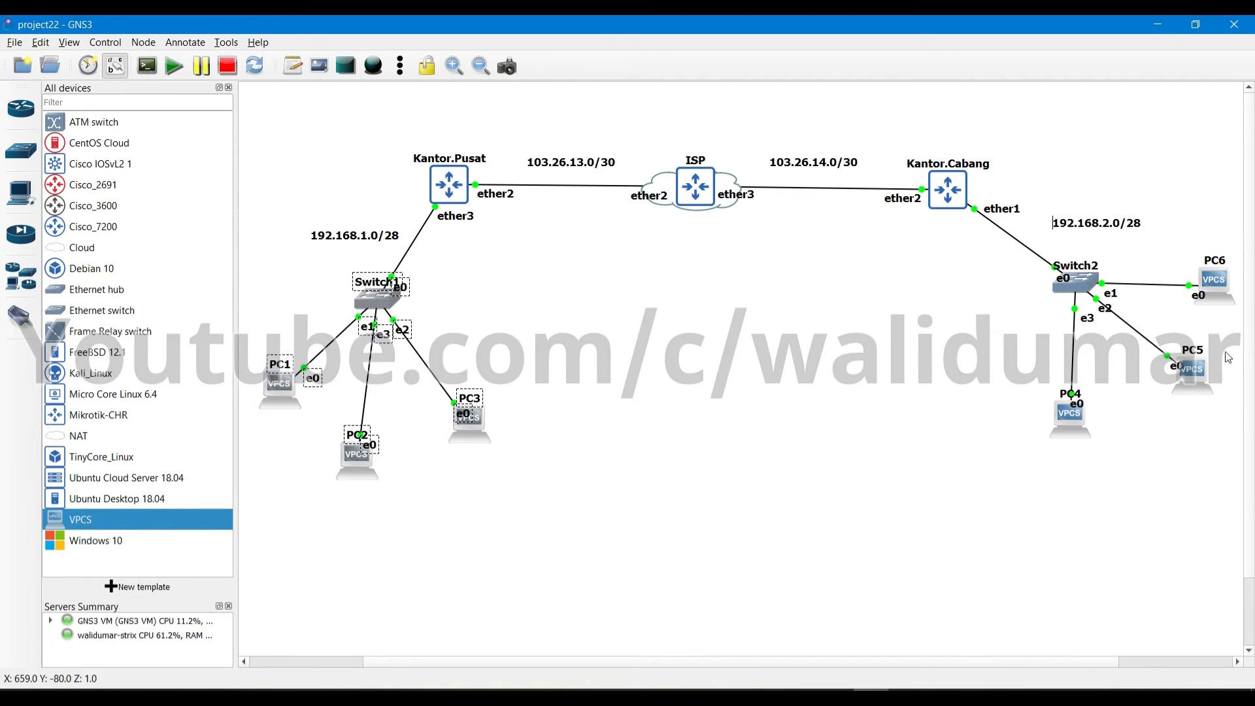
drag(973, 255, 1234, 503)
click(865, 427)
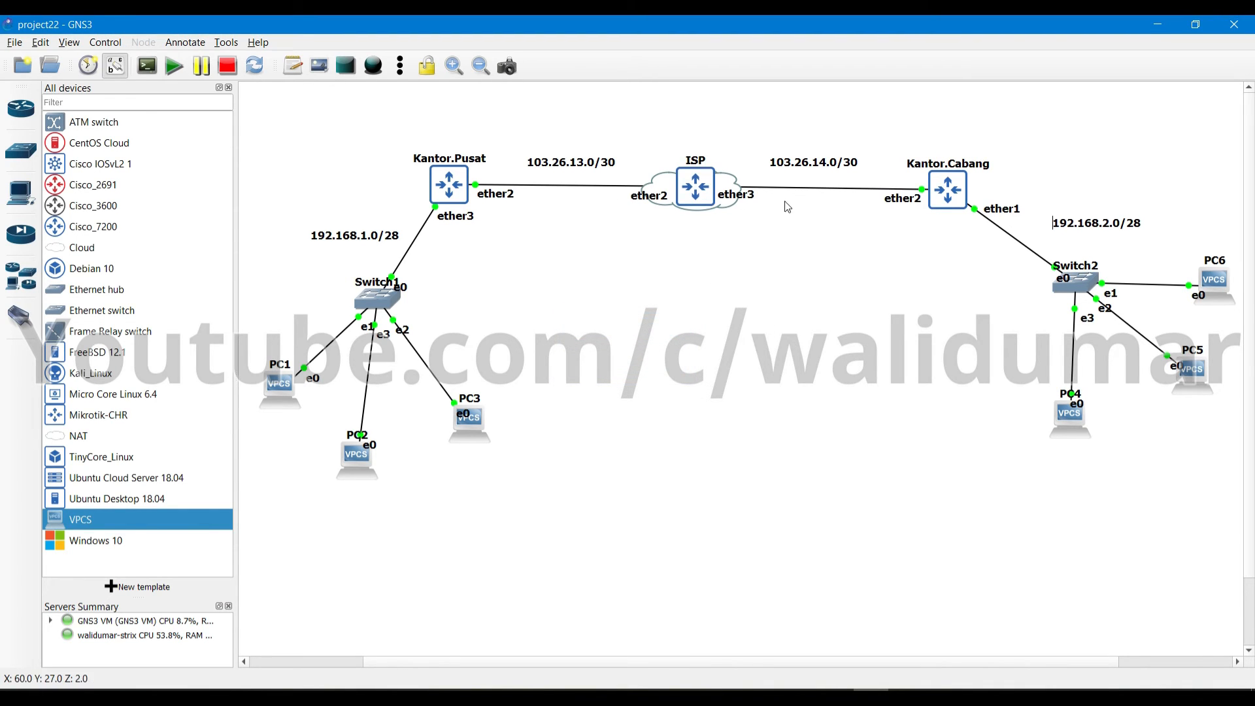
right_click(810, 196)
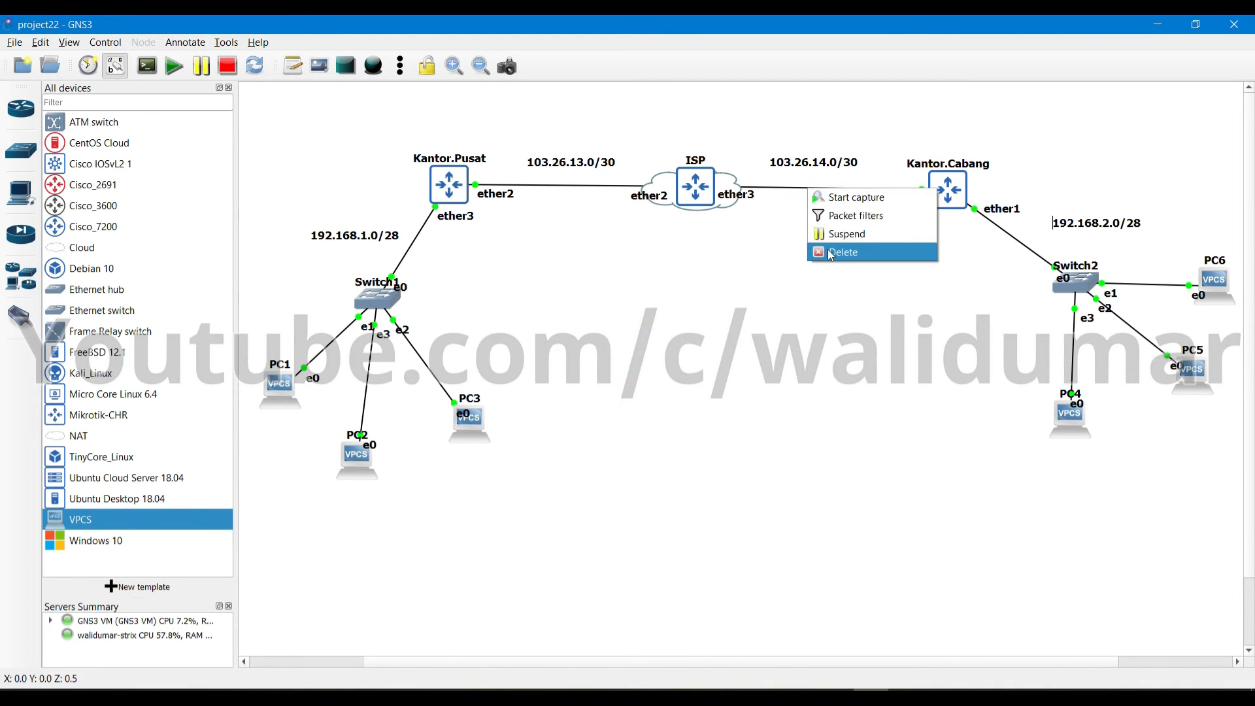
click(838, 206)
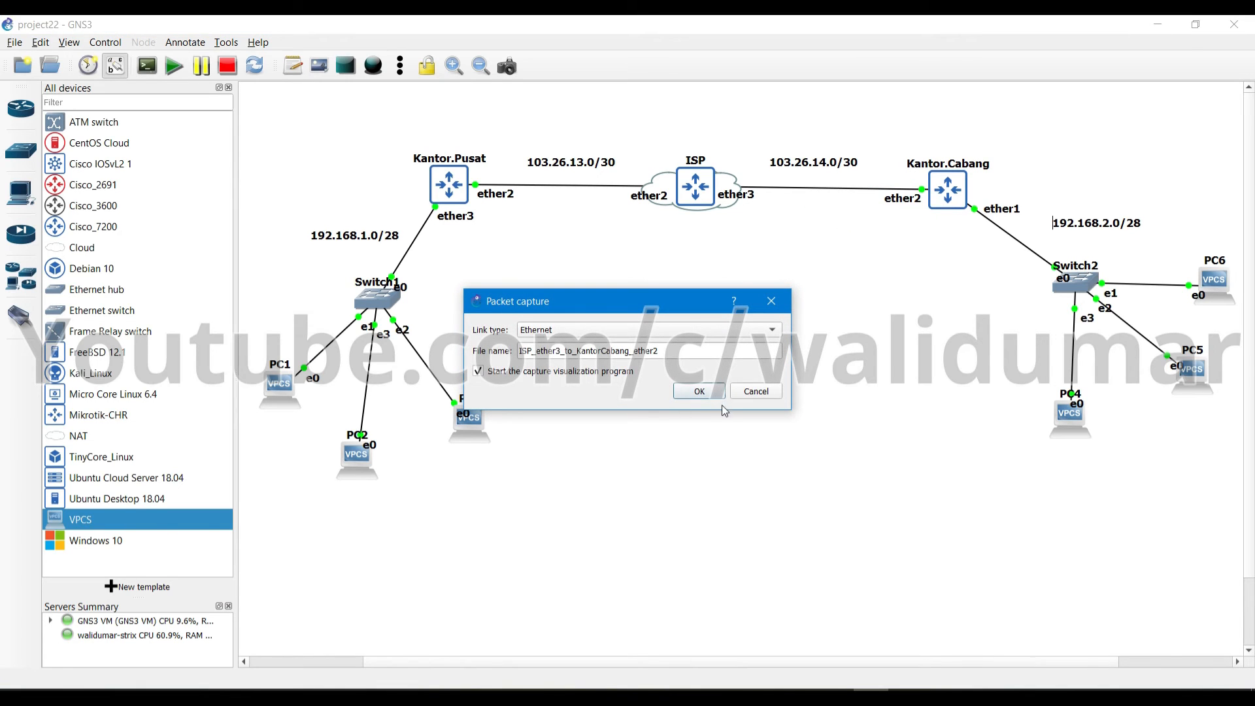
click(699, 391)
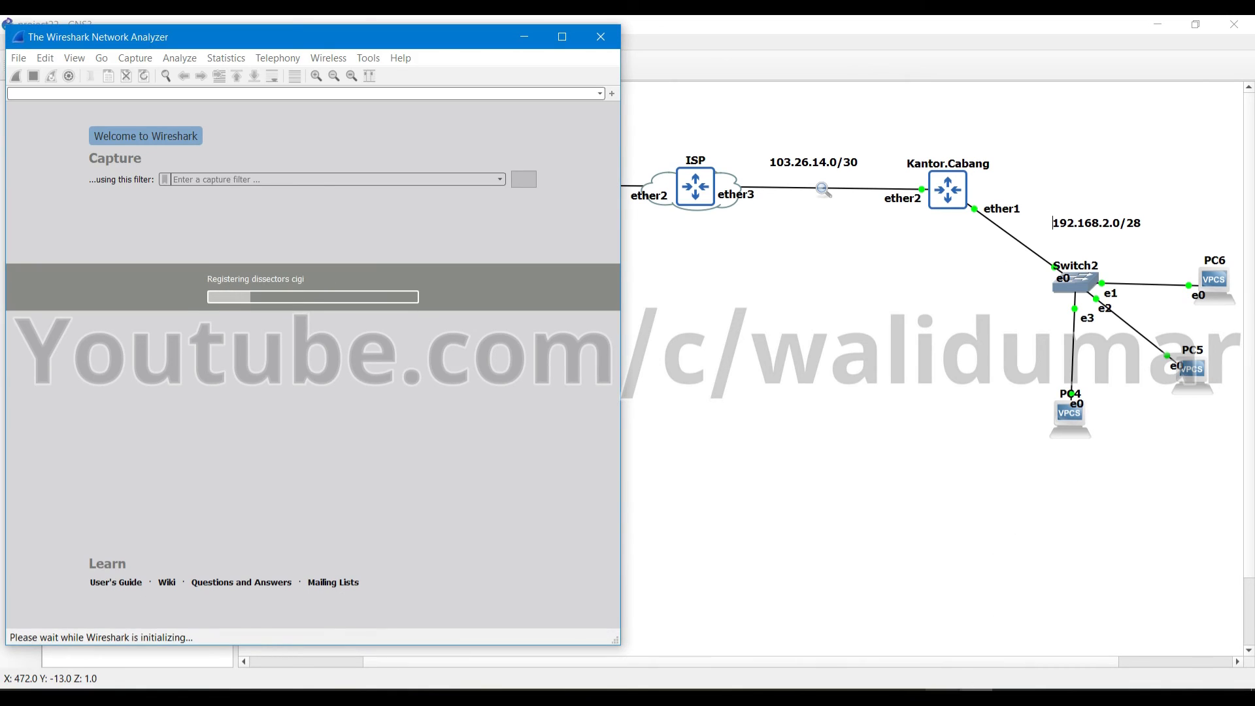
Re-run PC4's ping to 192.168.1.14 while Wireshark captures, postponing Wireshark's update prompt
click(941, 697)
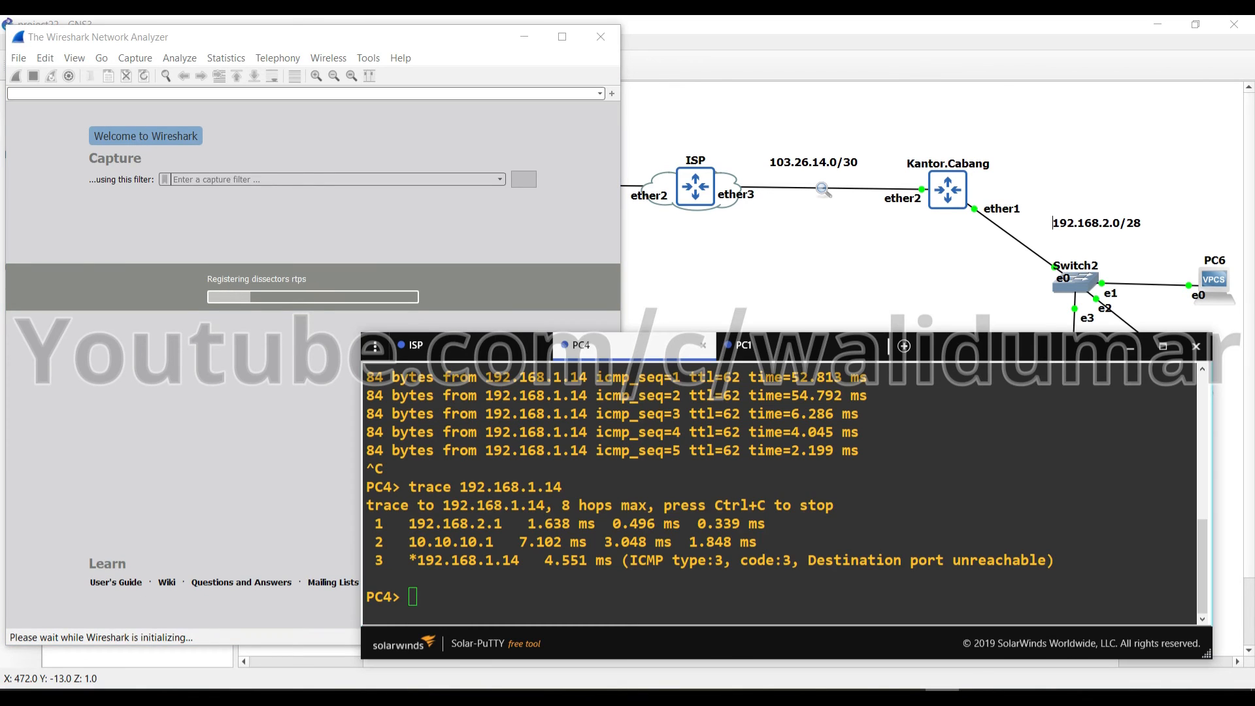
click(812, 551)
key(Up)
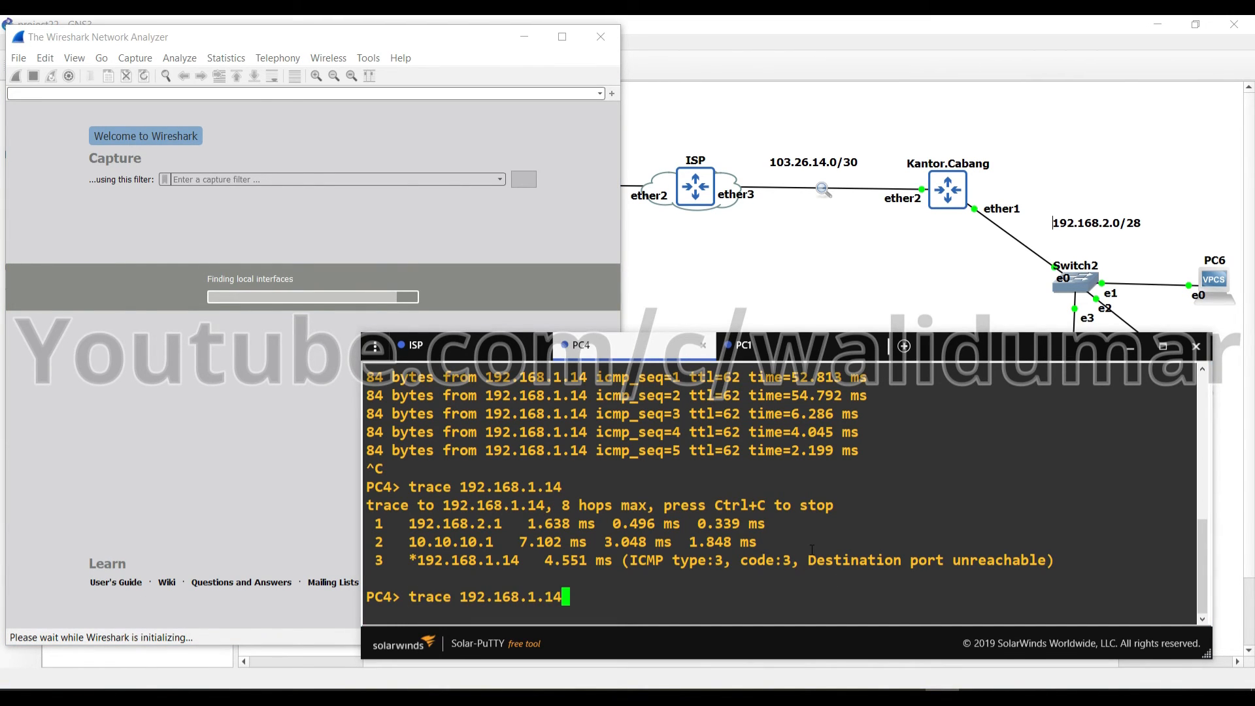
key(Up)
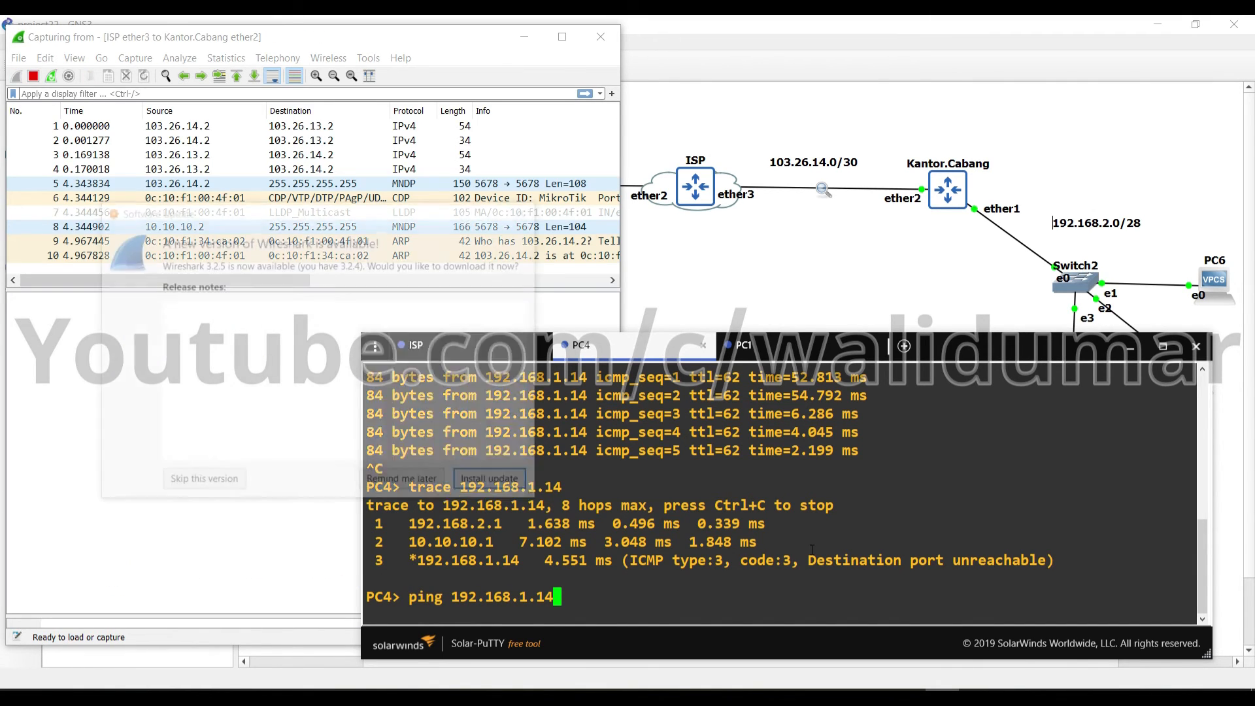
key(Return)
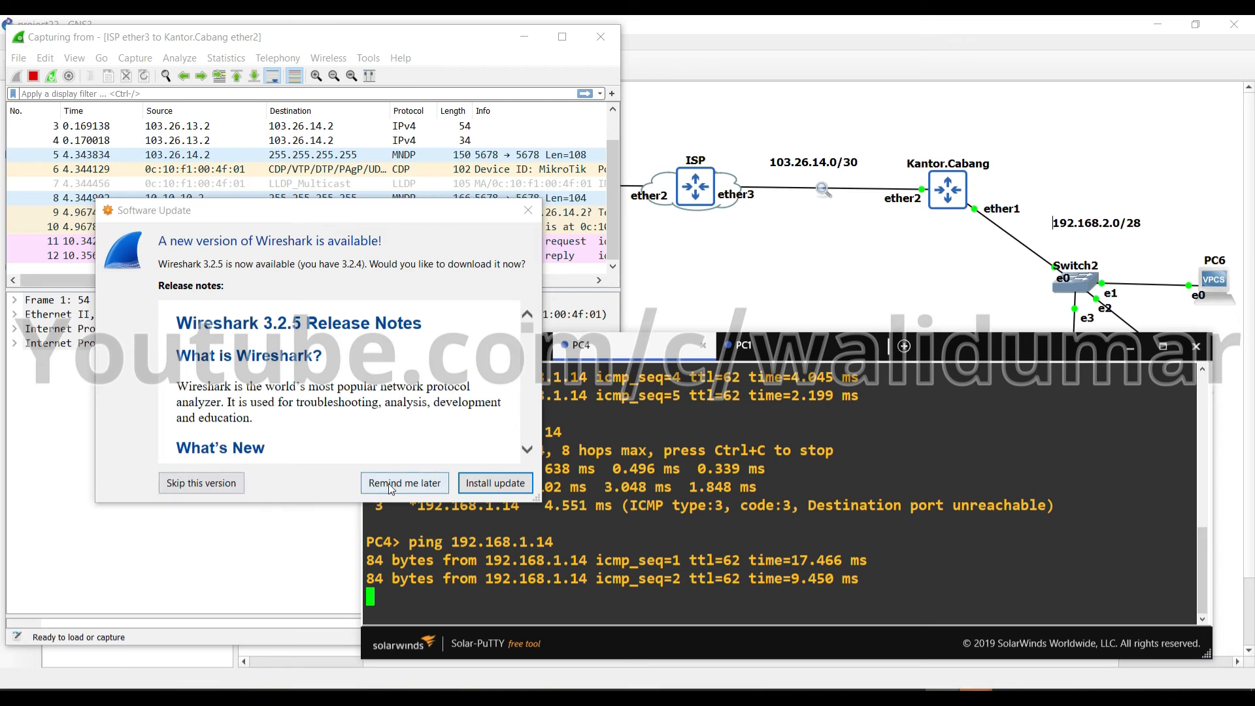
click(405, 483)
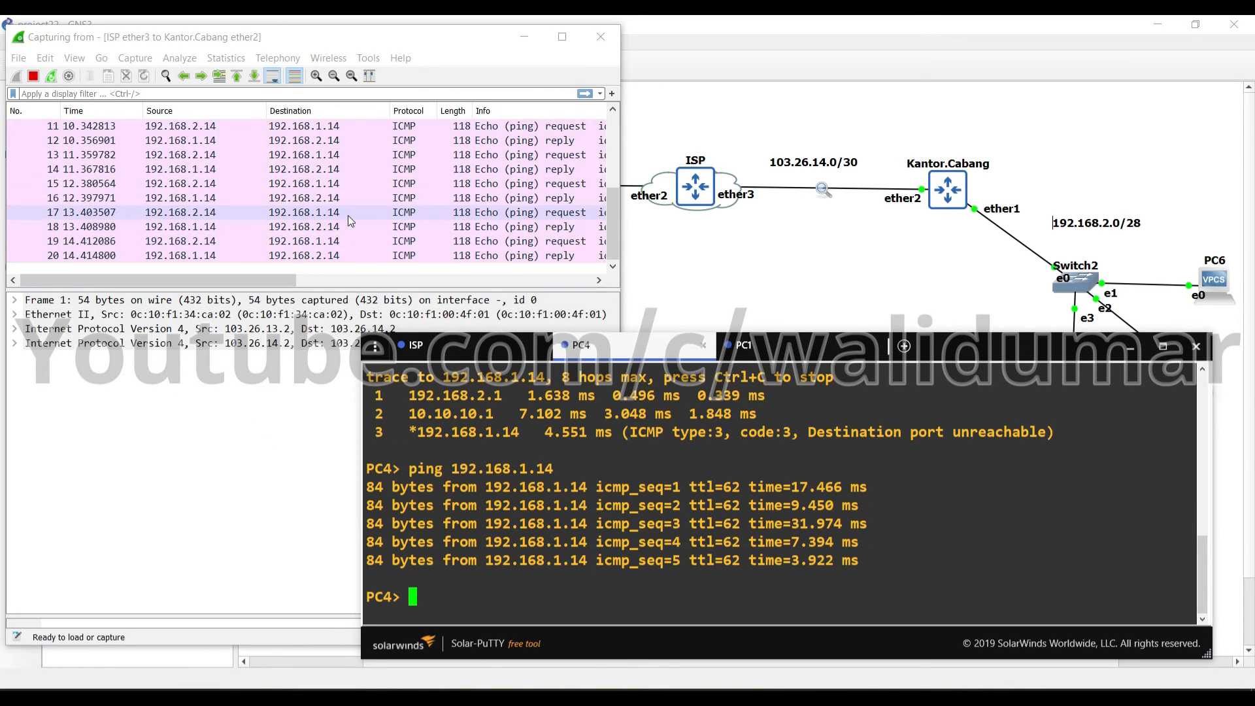
Expand the inner IPv4 header (103.26.14.2 to 103.26.13.2), including its Flags and DS Field
double_click(193, 344)
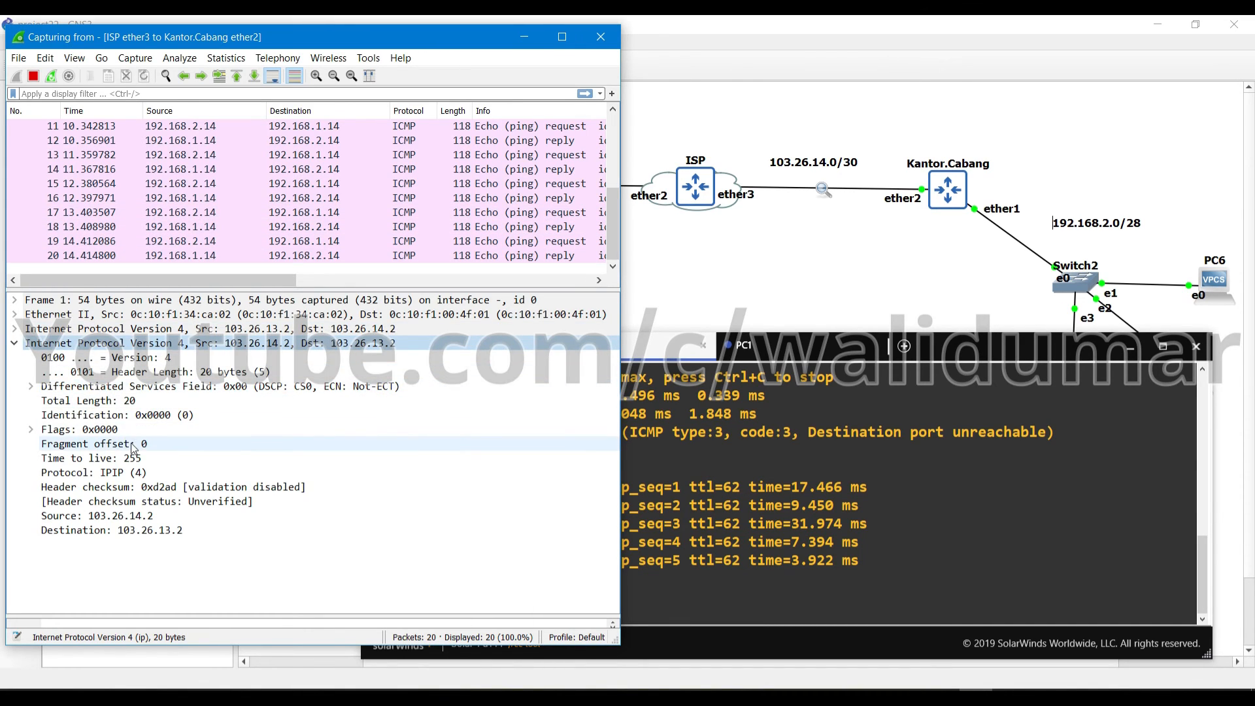
double_click(152, 429)
double_click(151, 387)
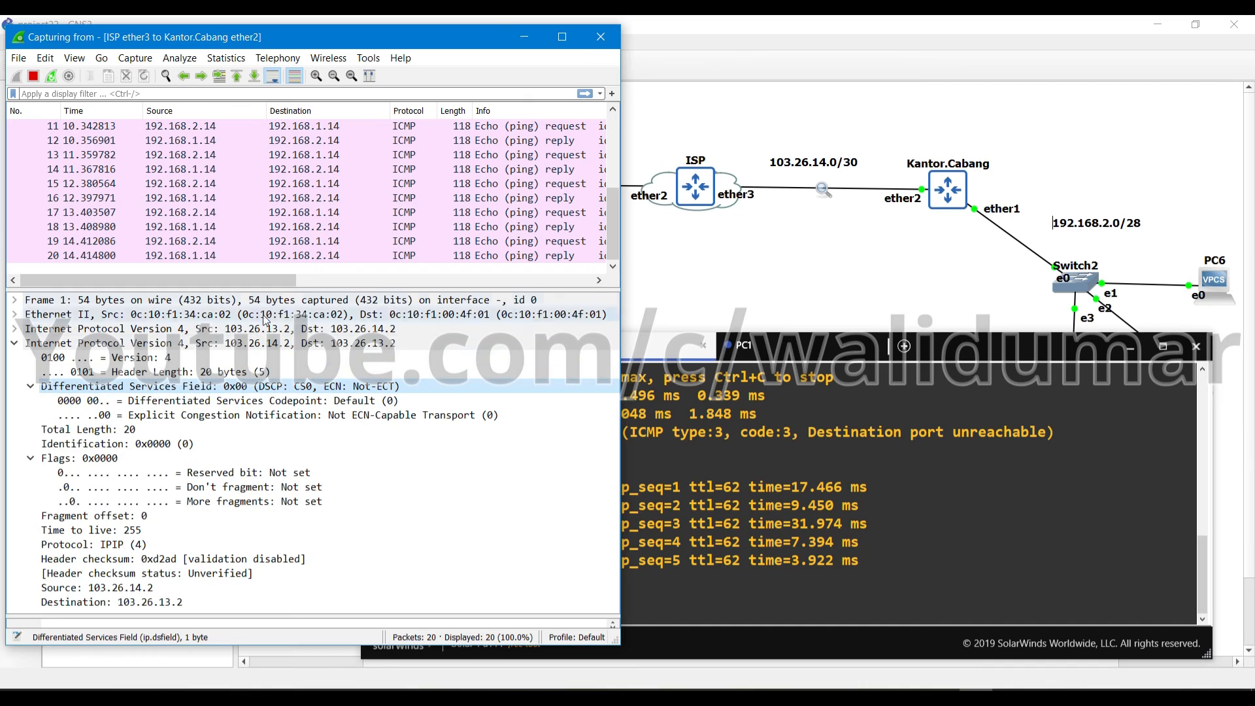
scroll(338, 213, up, 3)
scroll(336, 214, down, 4)
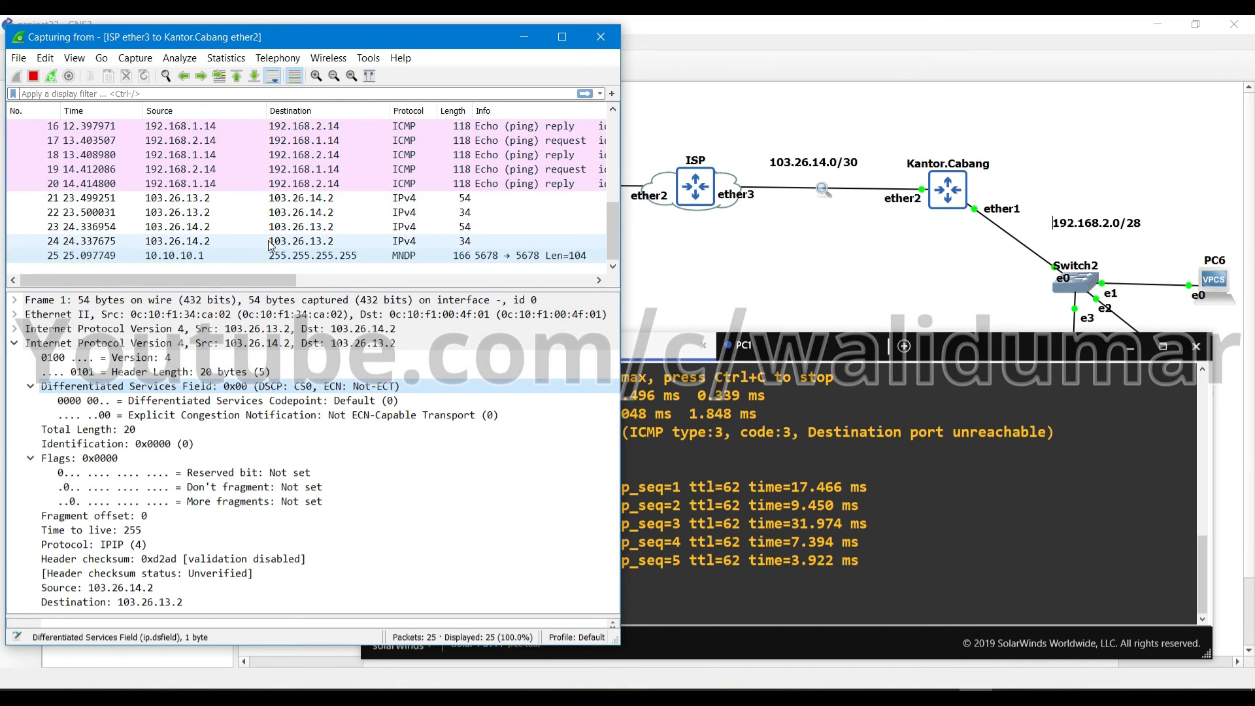
scroll(339, 245, up, 5)
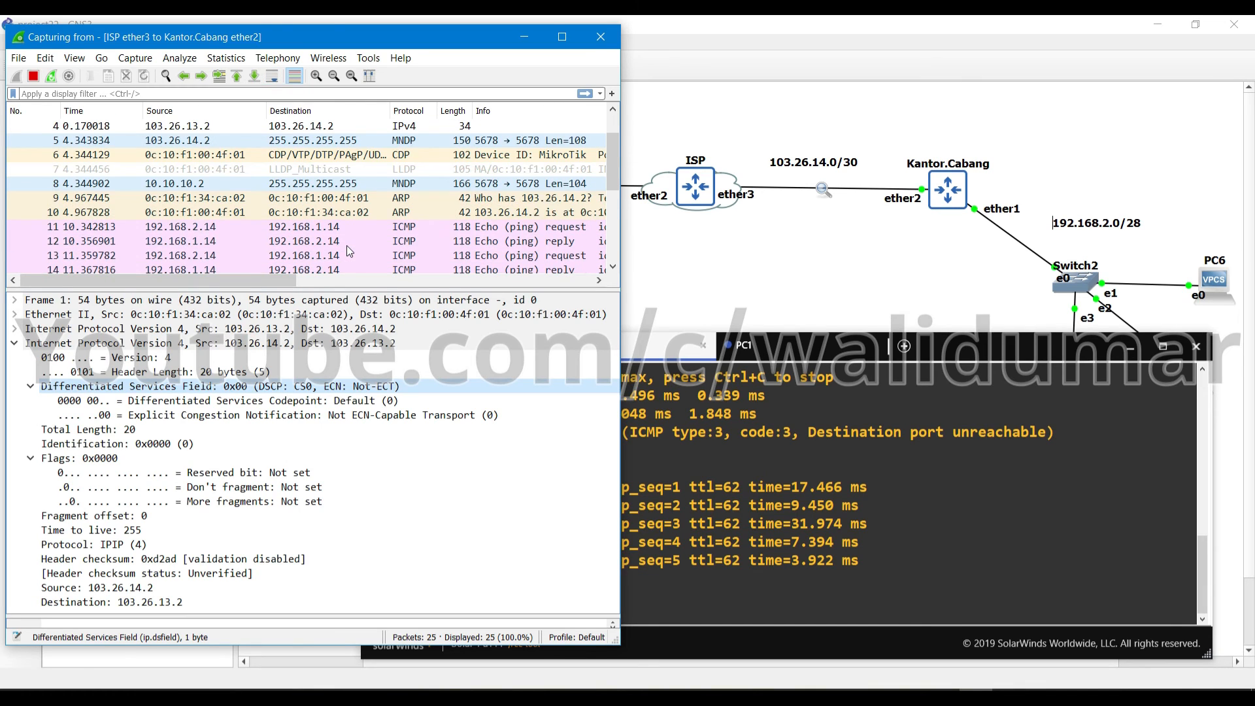
scroll(348, 252, down, 4)
scroll(349, 252, up, 4)
Open CDP packet 6 in its own window with Cisco Discovery Protocol and LLC details expanded
double_click(585, 199)
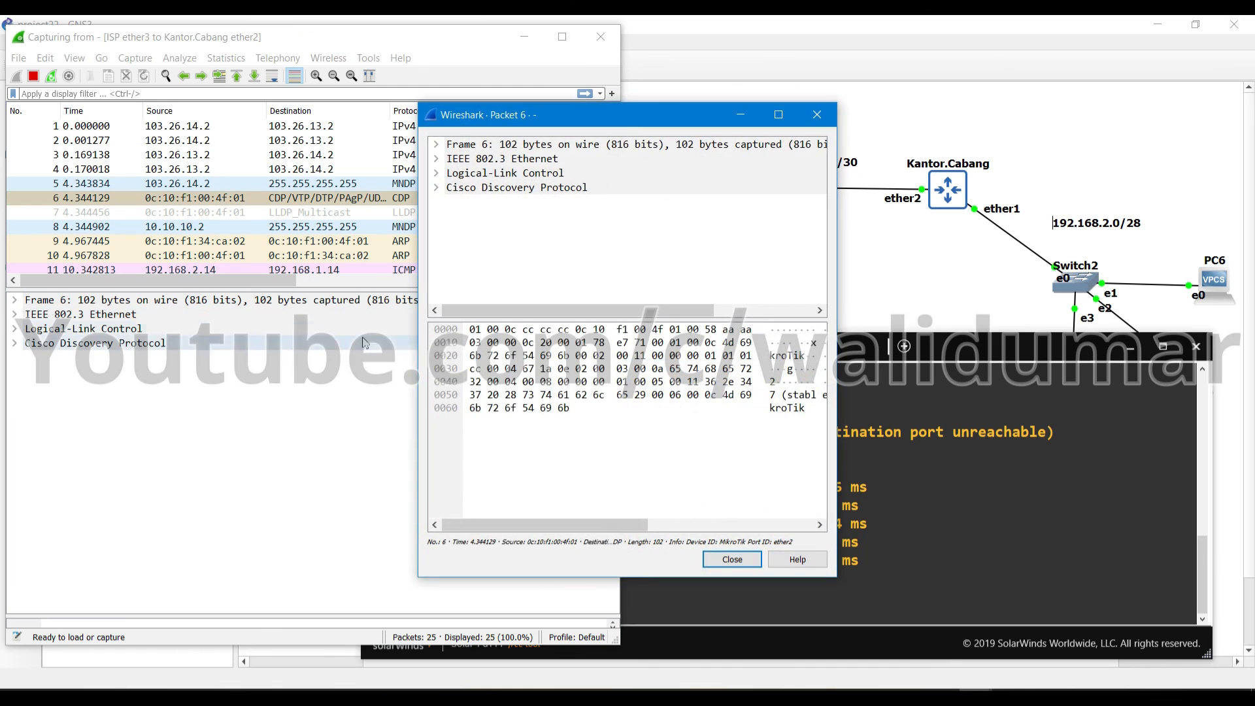
double_click(255, 347)
double_click(252, 328)
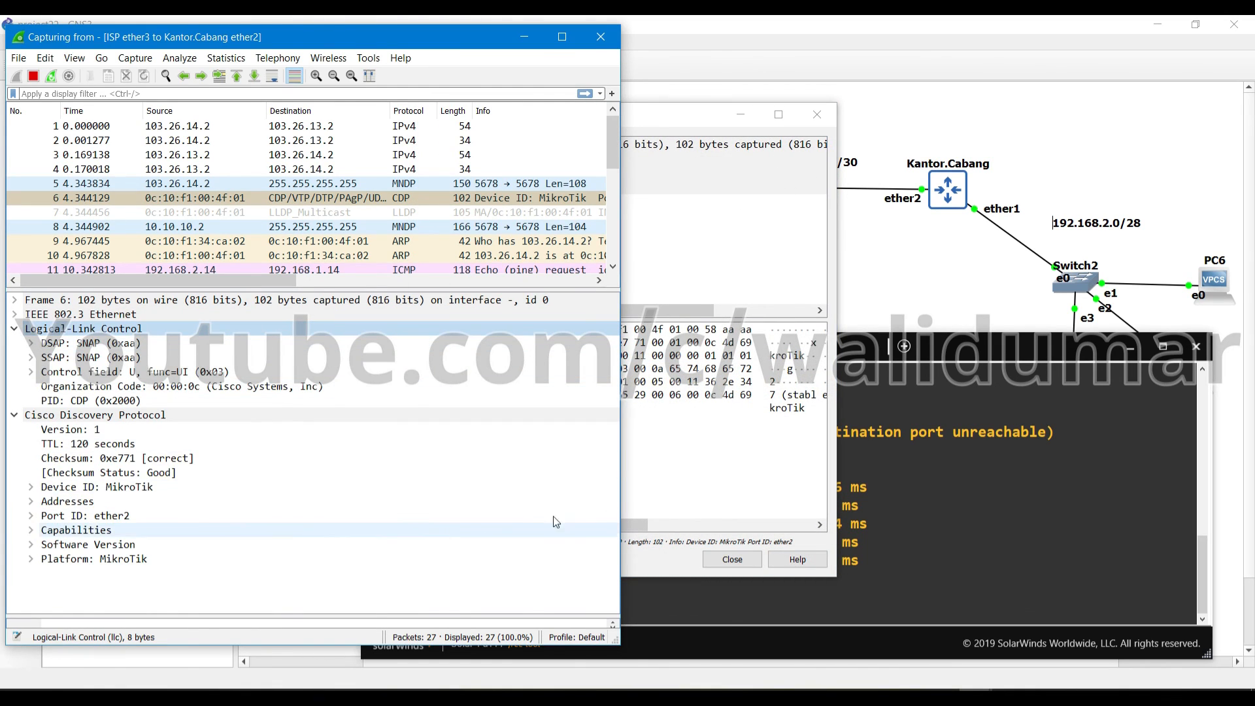
click(767, 502)
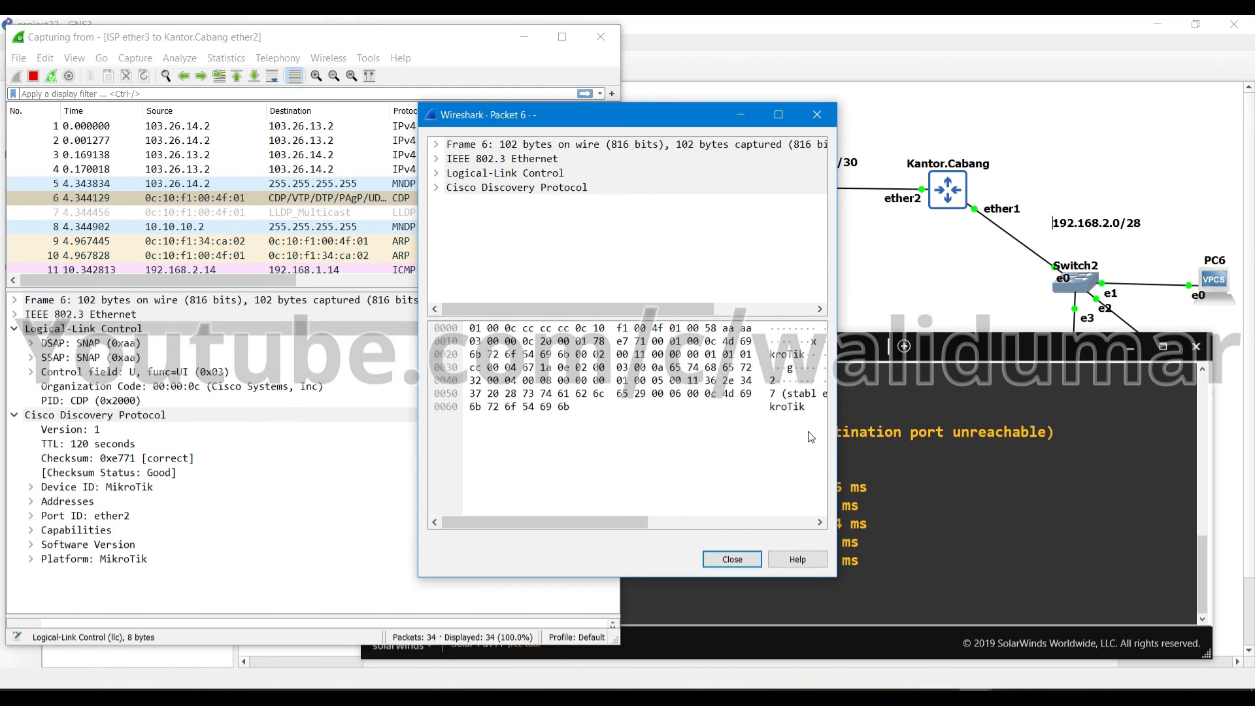